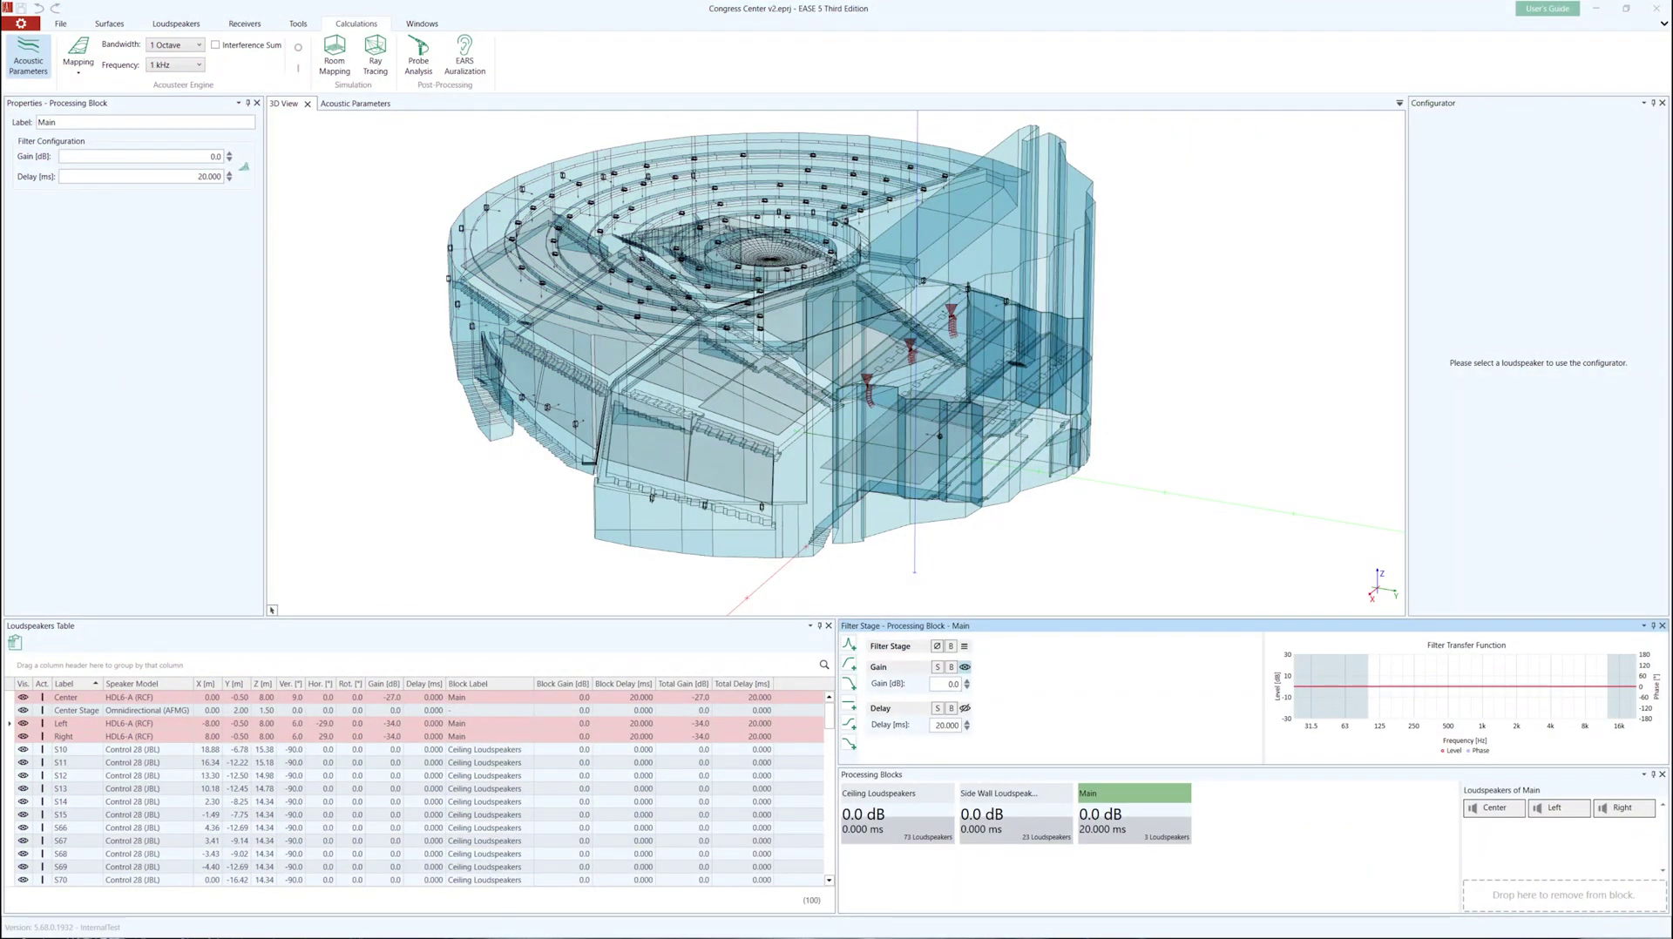
Step: Run a Direct SPL room mapping of the congress centre
middle_click_drag(776, 385, 871, 396)
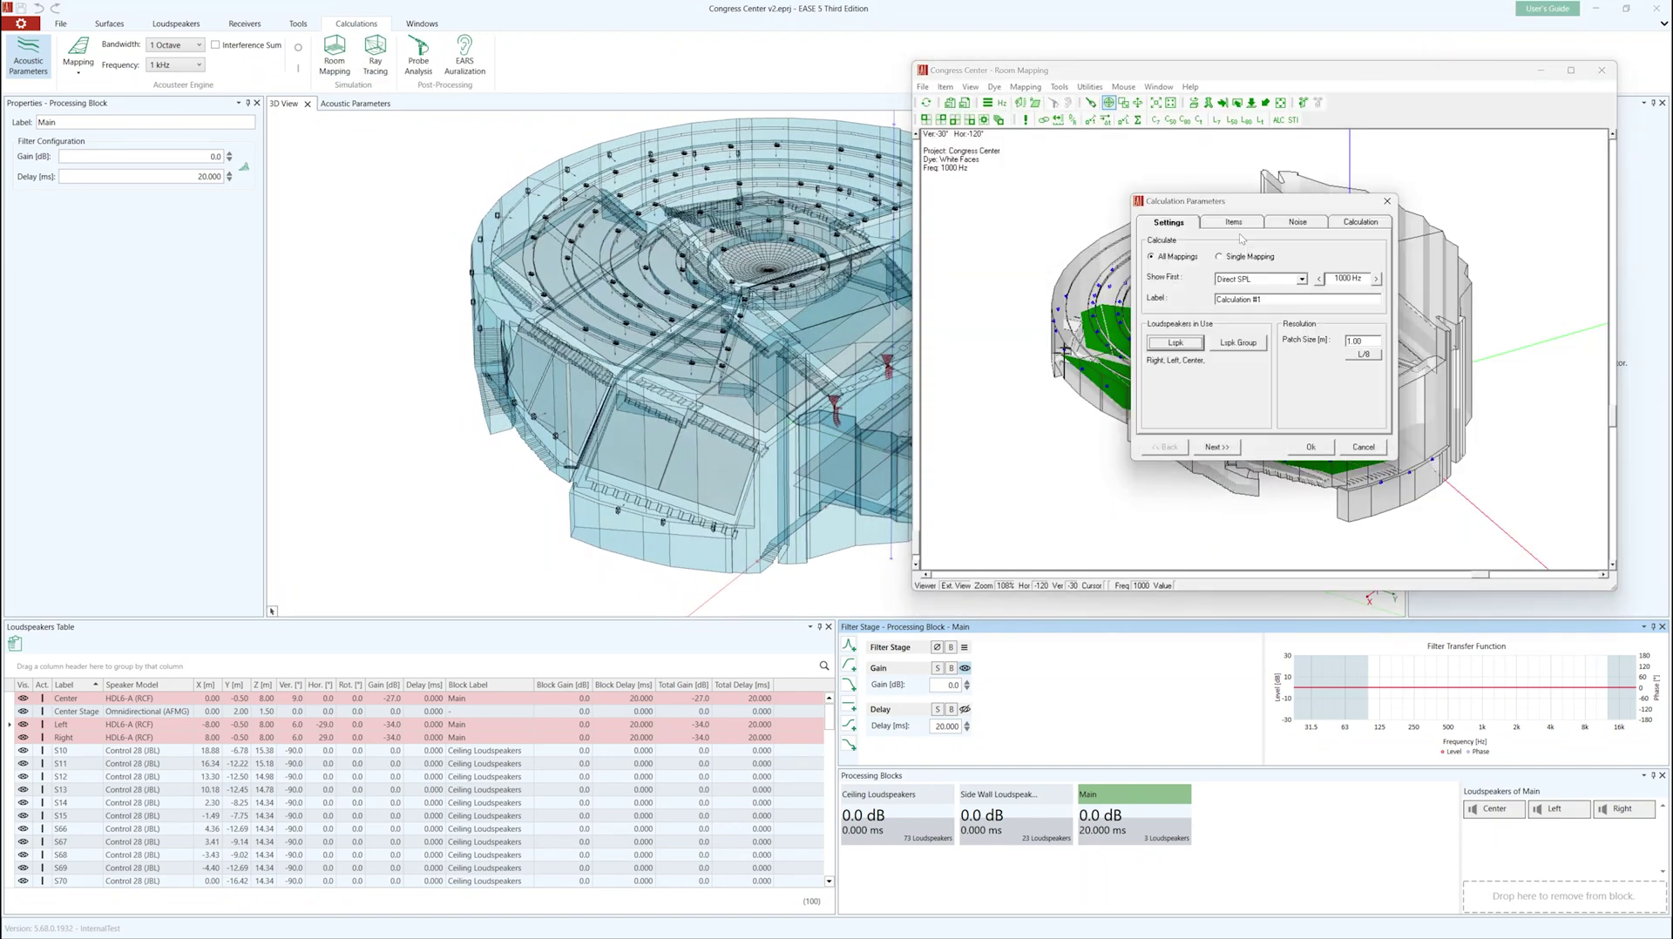
left_click(1361, 222)
left_click(1311, 446)
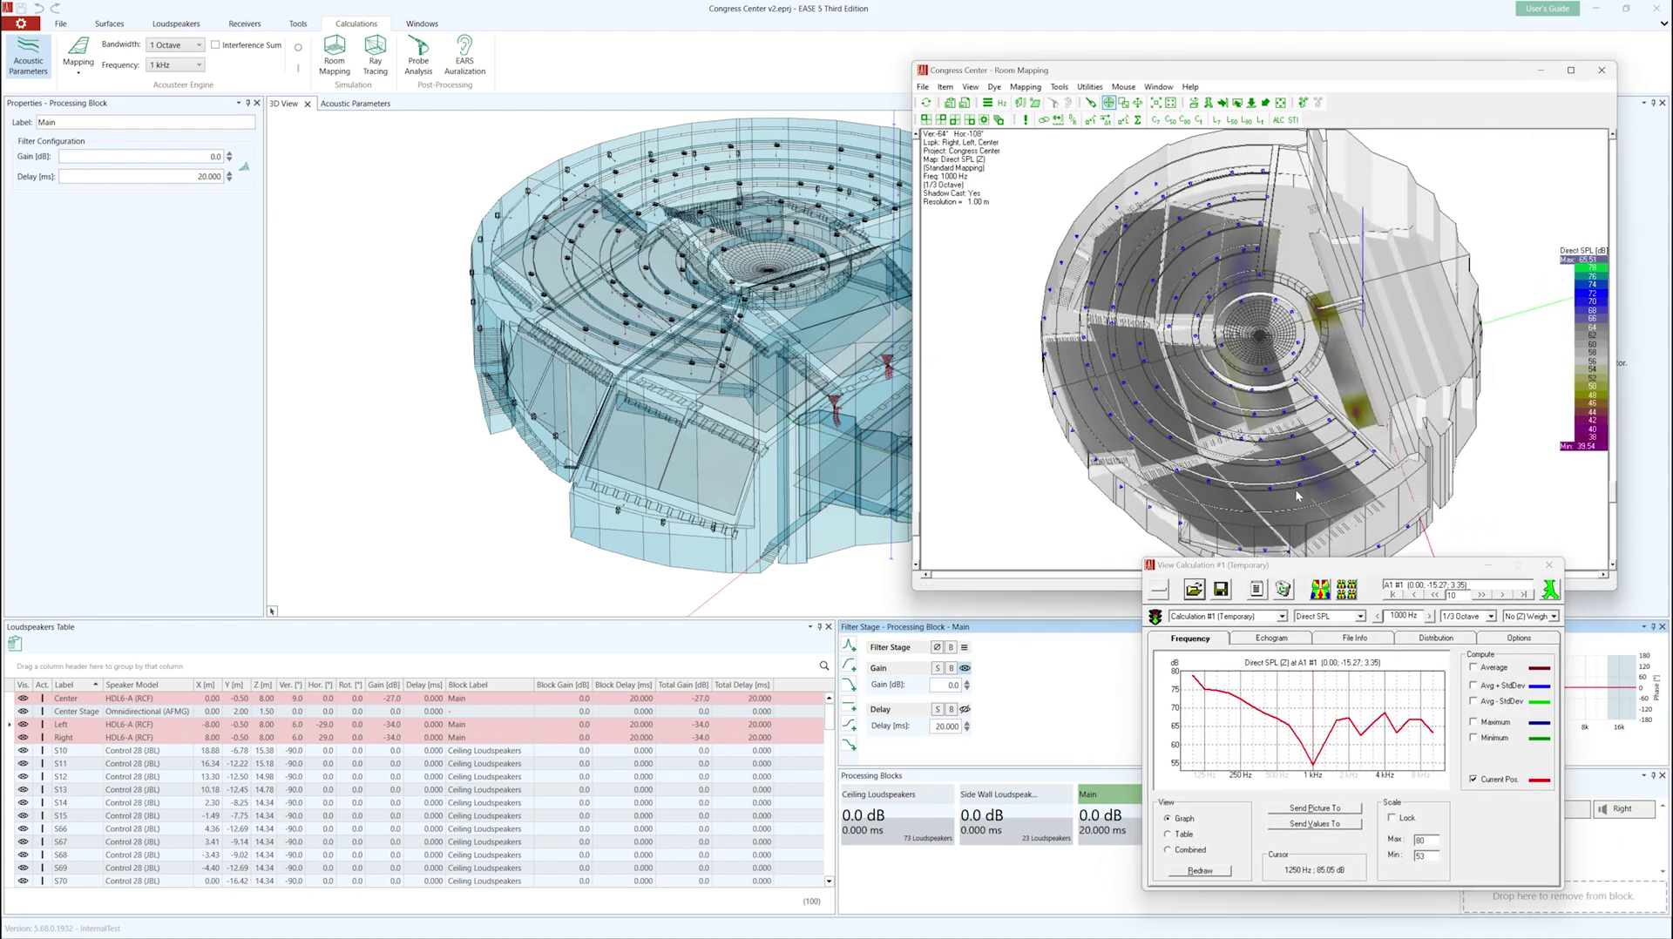
Step: Select the Left and Right loudspeakers and rotate the second mapping view
left_click(784, 575)
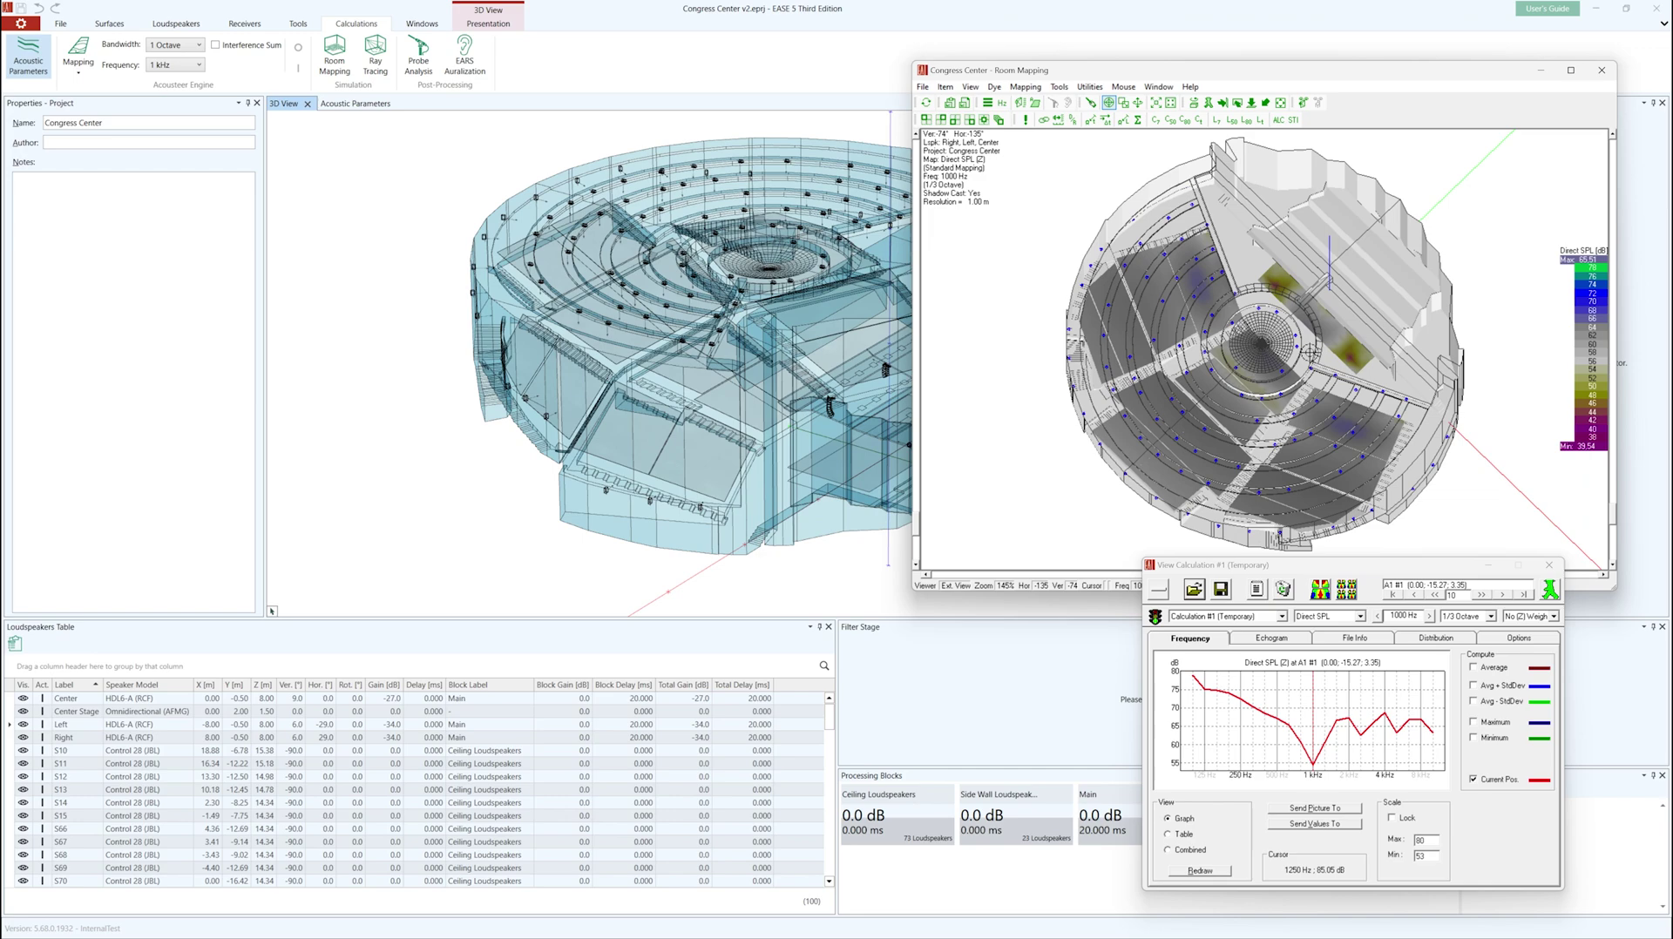
left_click(157, 724)
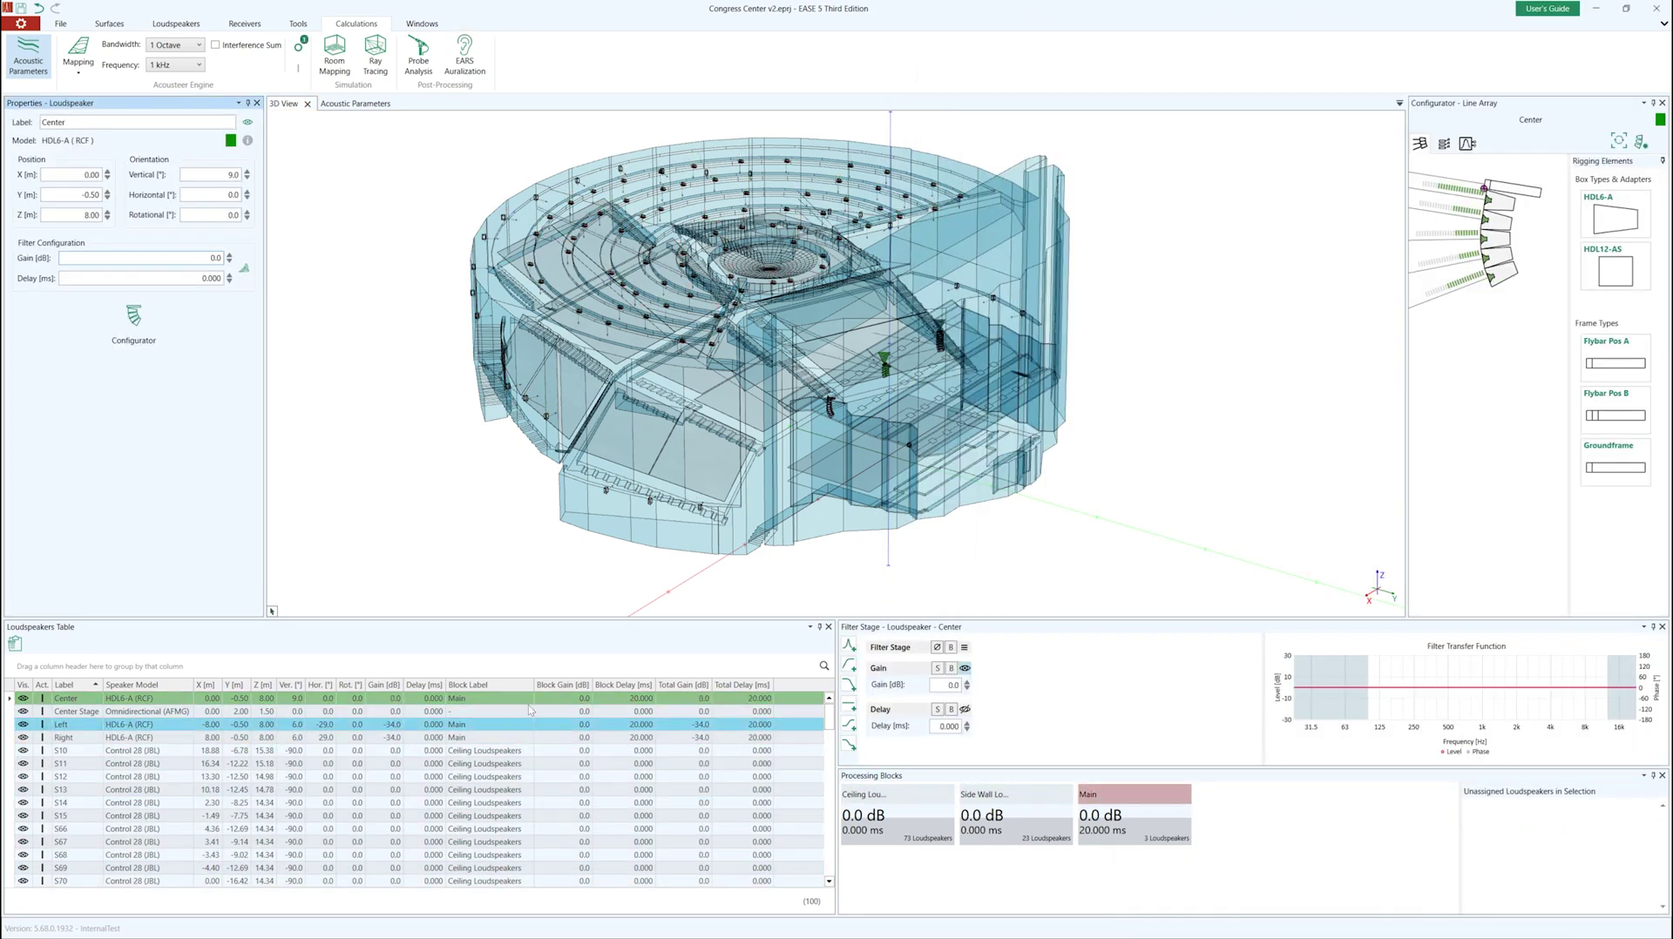
left_click(159, 738)
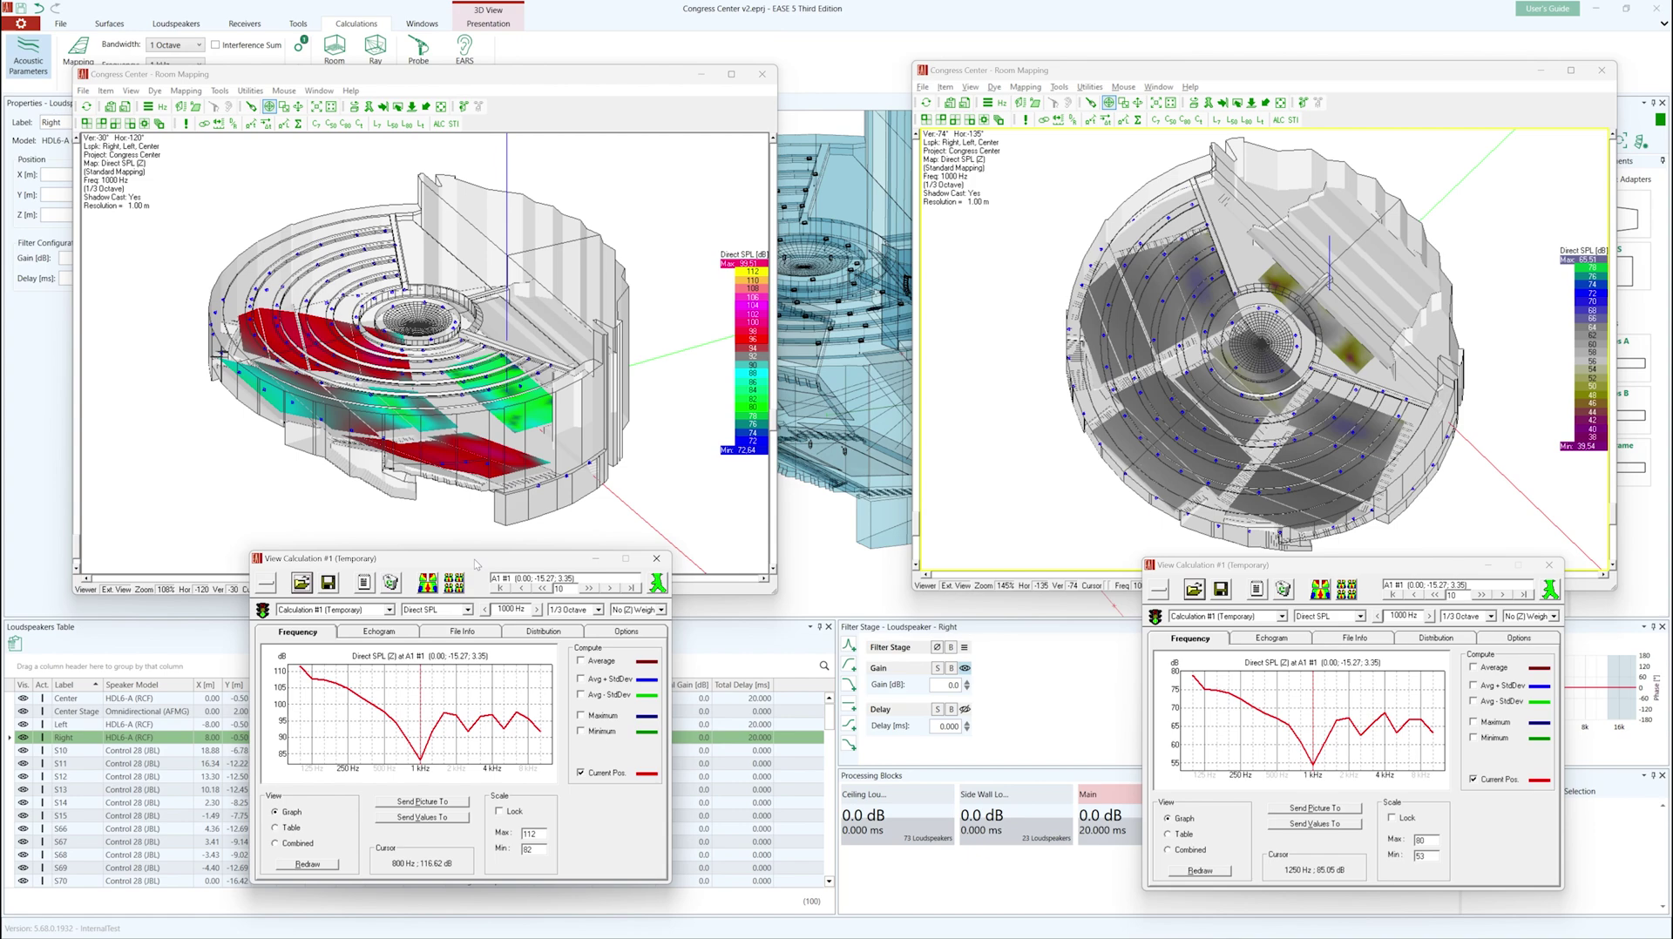
left_click_drag(476, 565, 498, 567)
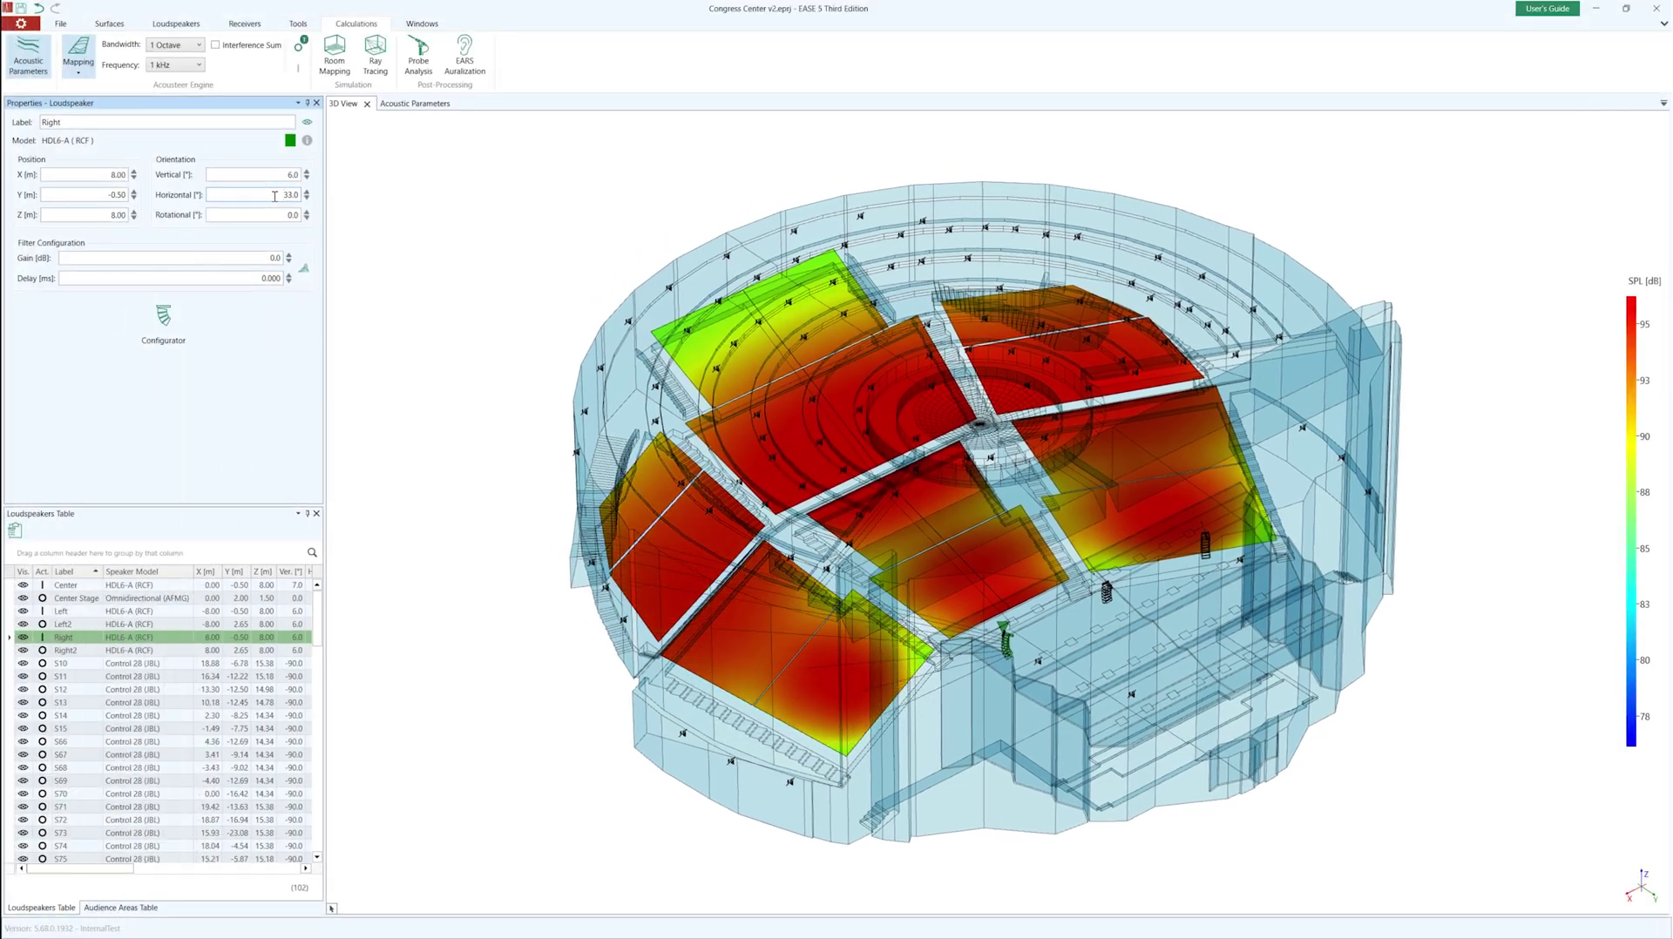
Step: Select the Center loudspeaker and raise its vertical angle to 12°
mouse_move(765, 152)
middle_mouse_down()
mouse_move(466, 608)
mouse_move(1086, 606)
middle_mouse_up()
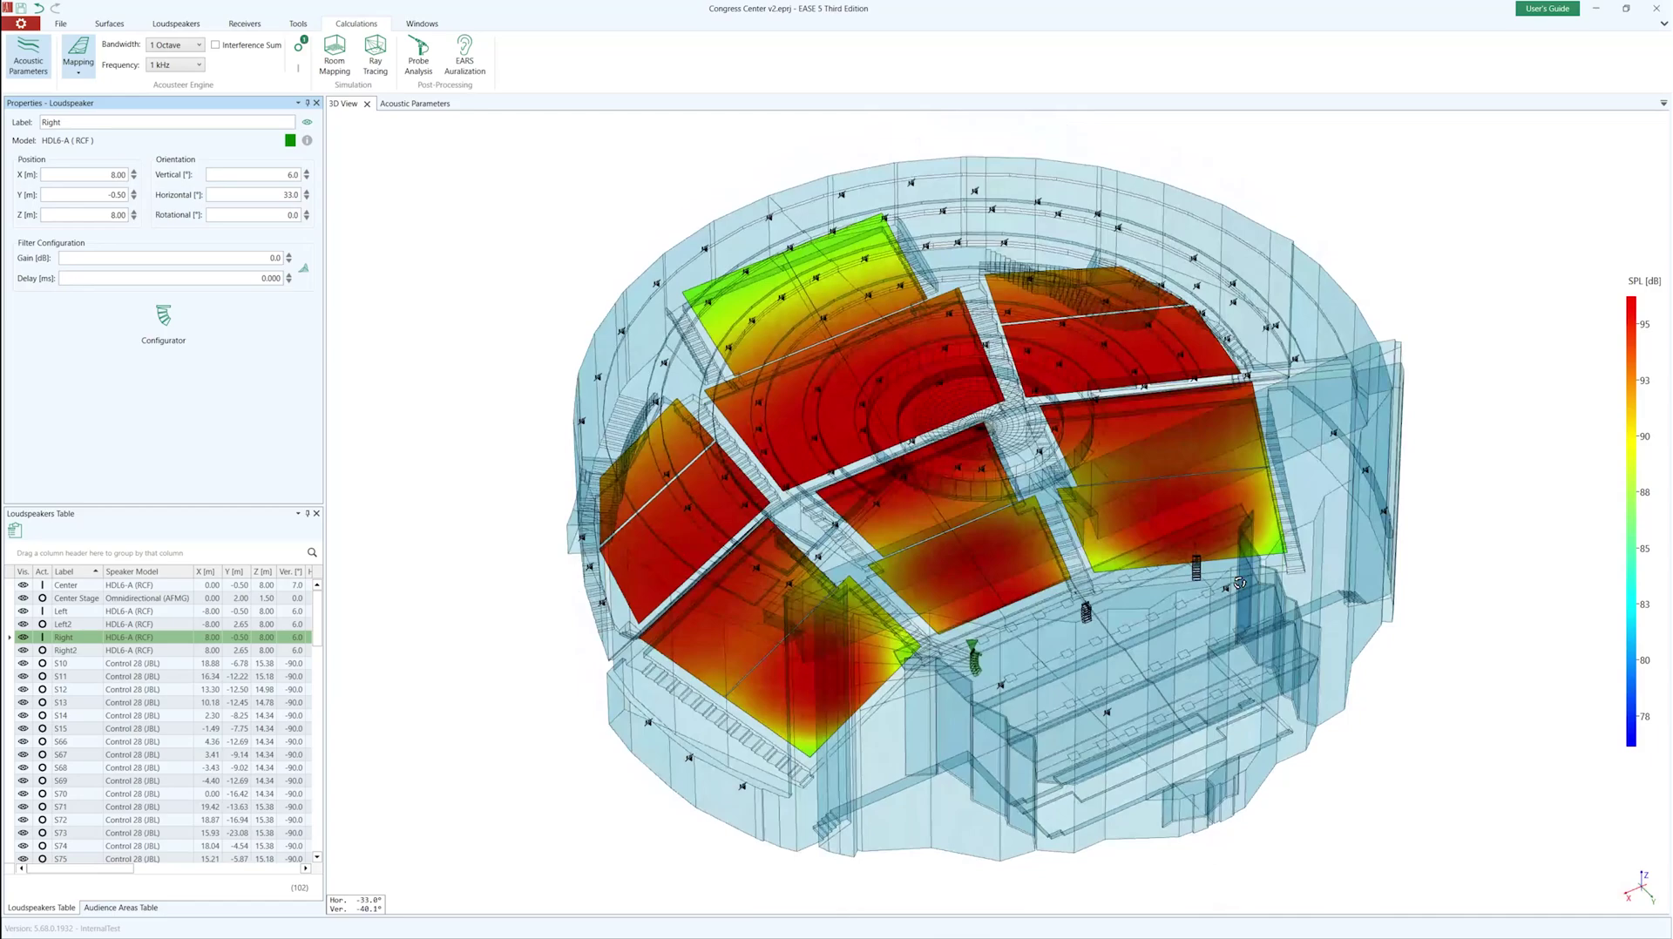
left_click(1086, 604)
scroll(269, 173, "up", 5)
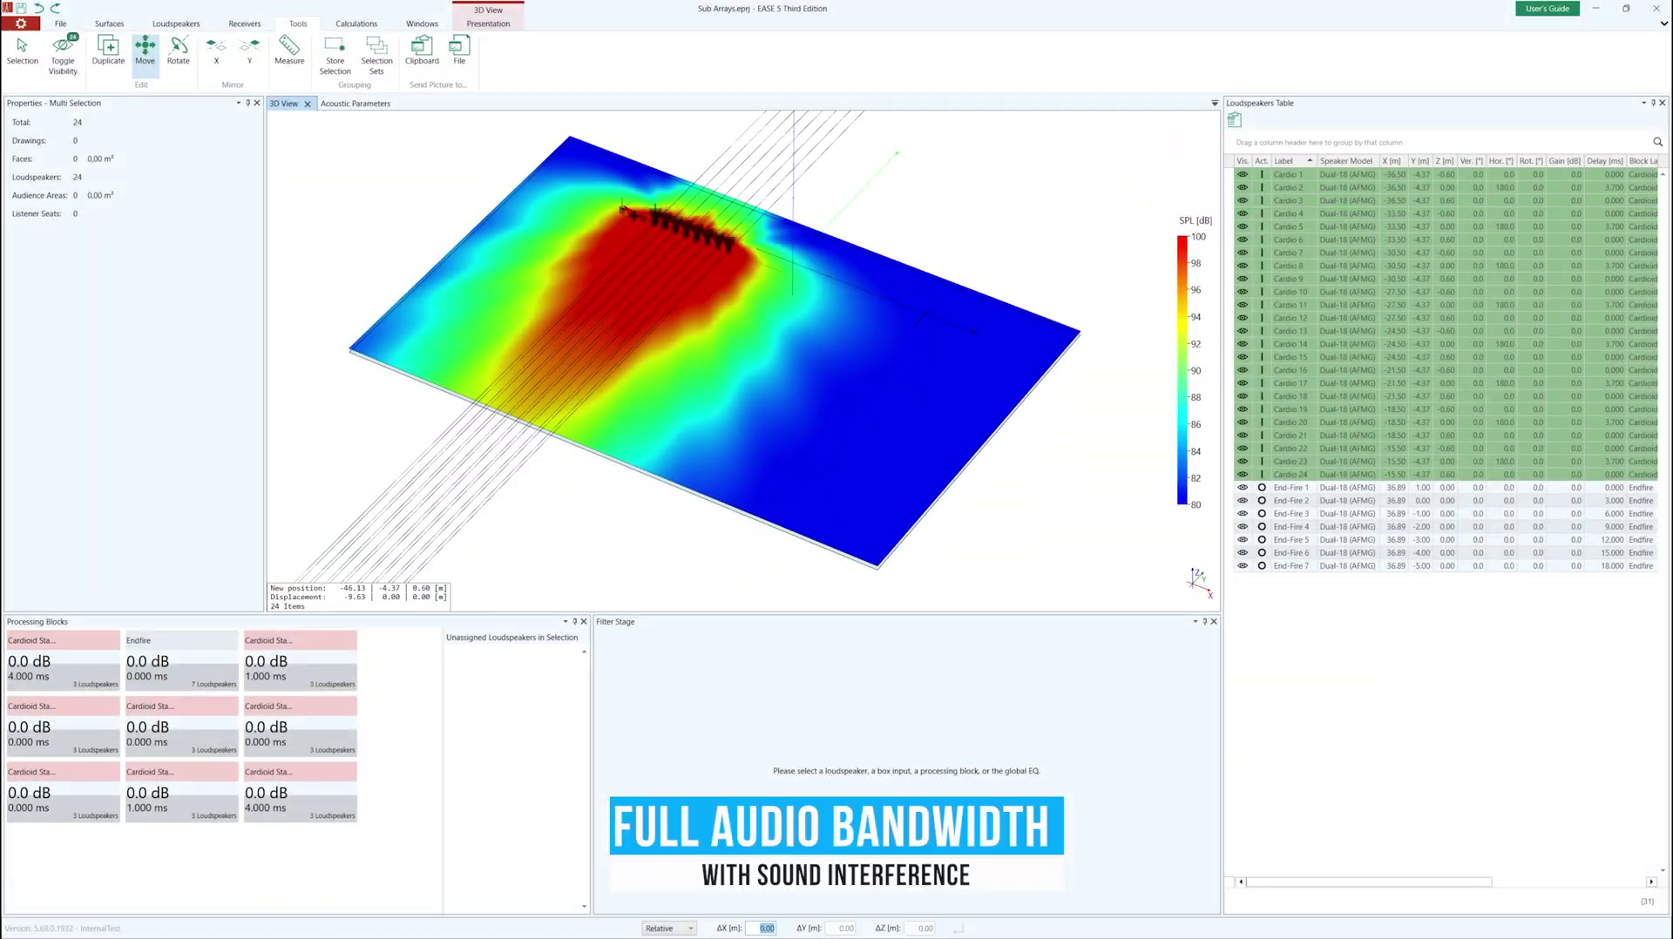
Step: Move the cardioid sub array left and place a duplicate to its right
left_click_drag(621, 210, 620, 213)
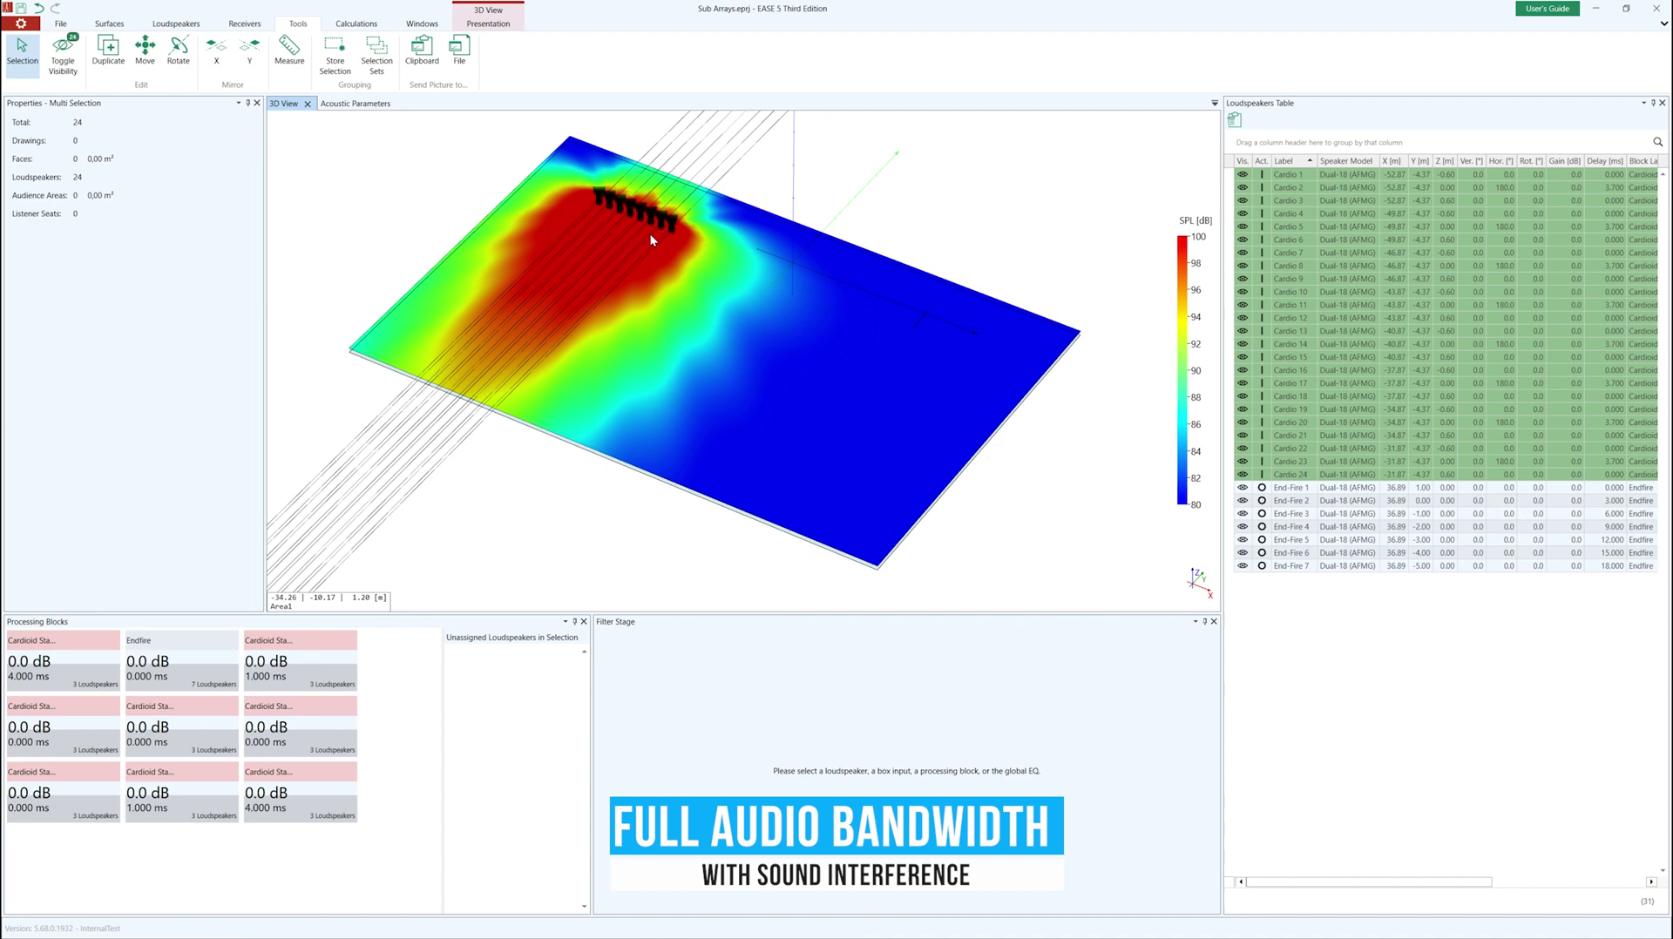
left_click(703, 245)
left_click(934, 343)
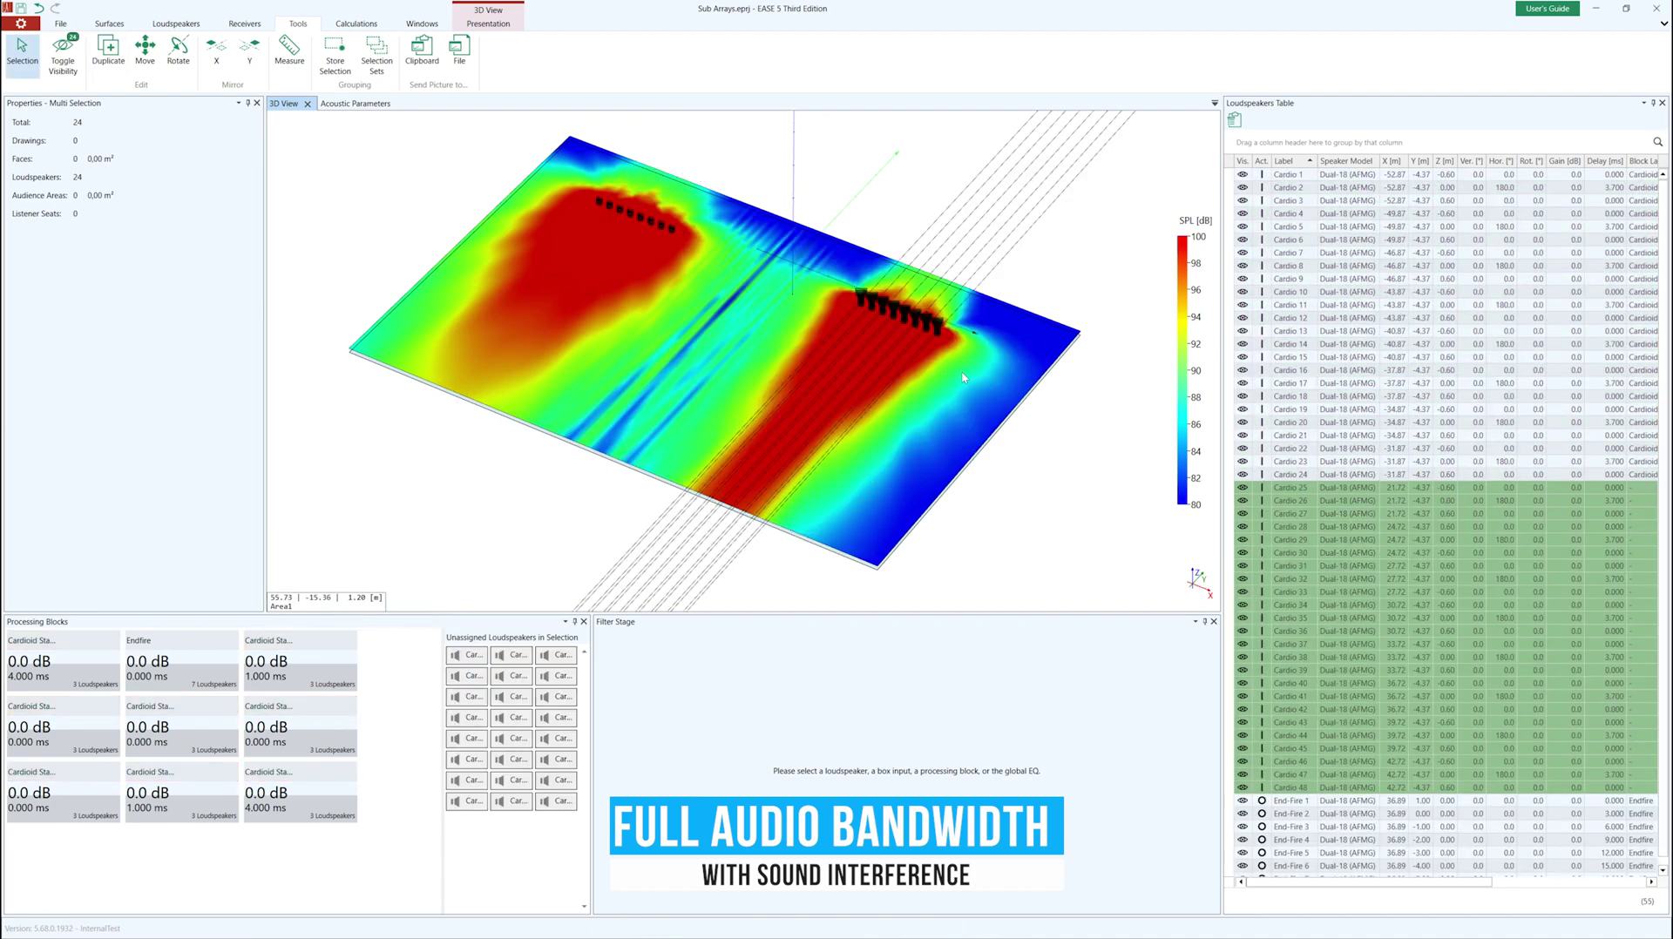
scroll(974, 329, "up", 5)
Step: Select the copy's three outer boxes on each side and push them forward
left_click(679, 270)
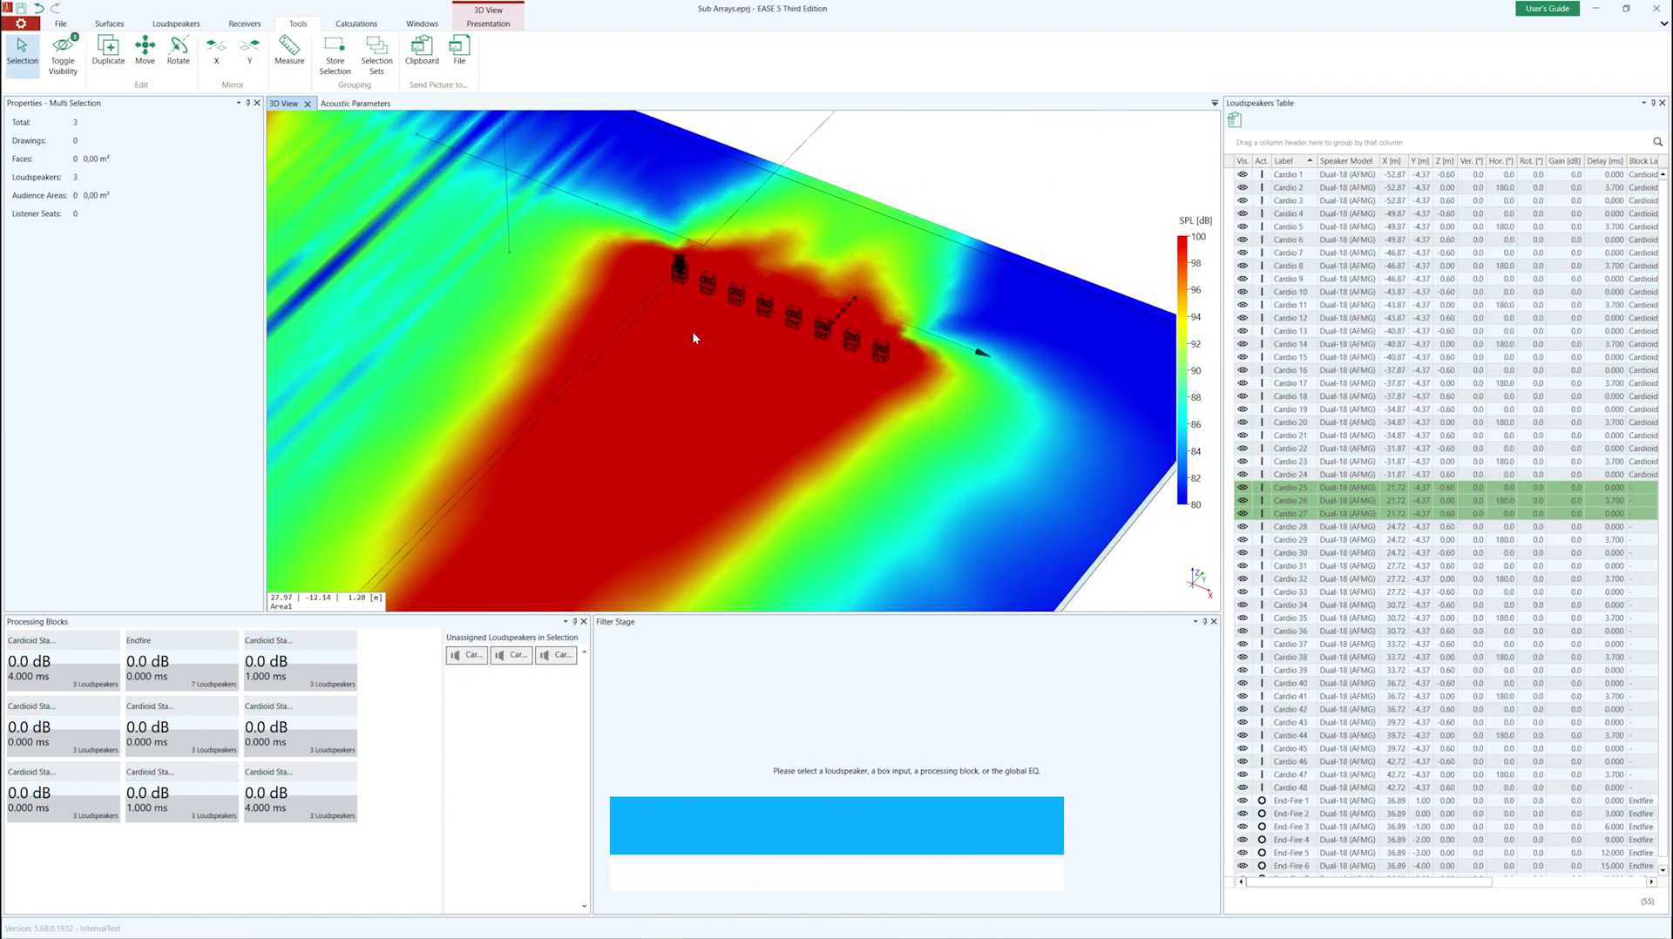
scroll(824, 321, "down", 3)
left_click(824, 320, "ctrl")
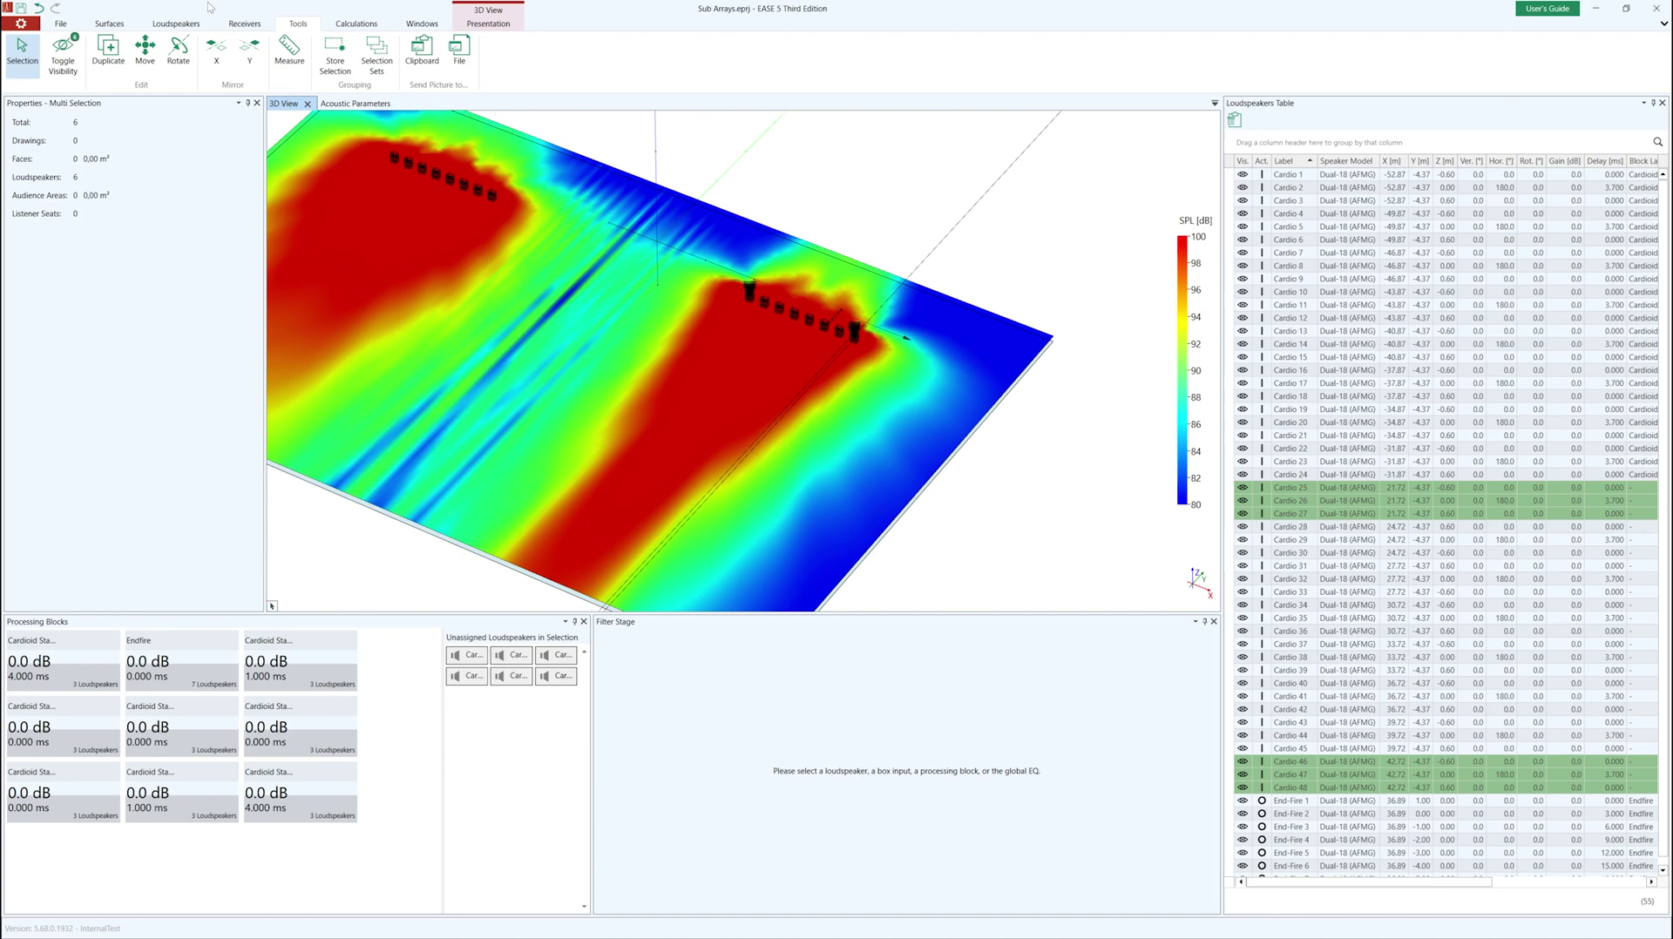
left_click(871, 338)
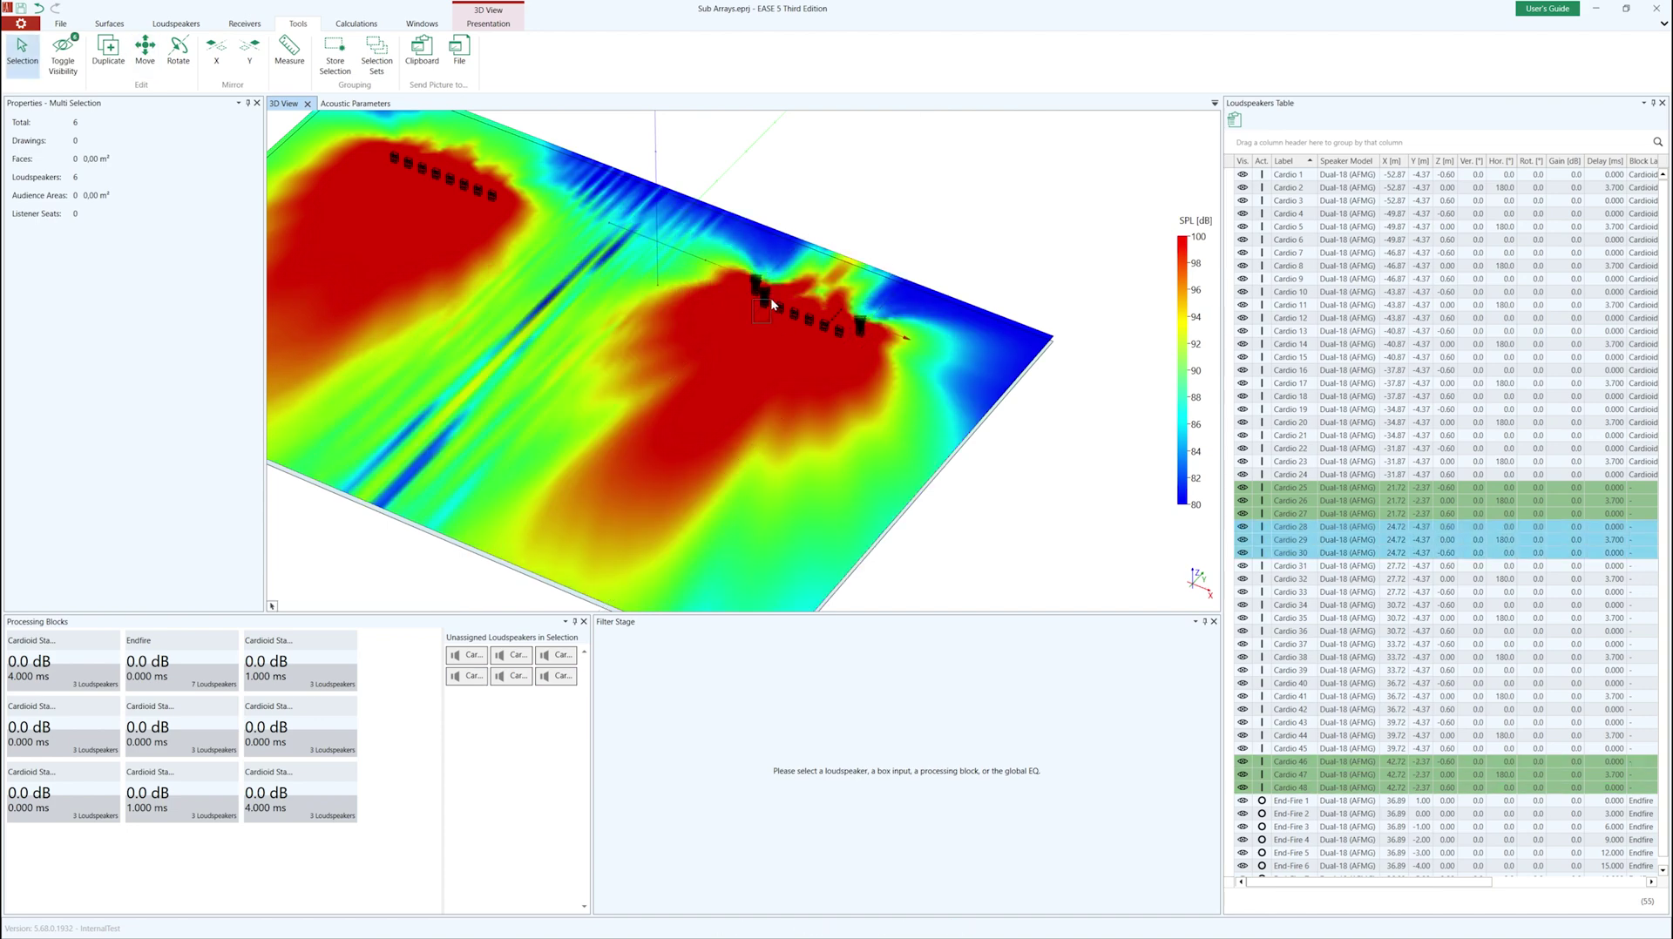
Step: Move the next inner boxes forward to a new depth to curve the array
left_click(844, 319)
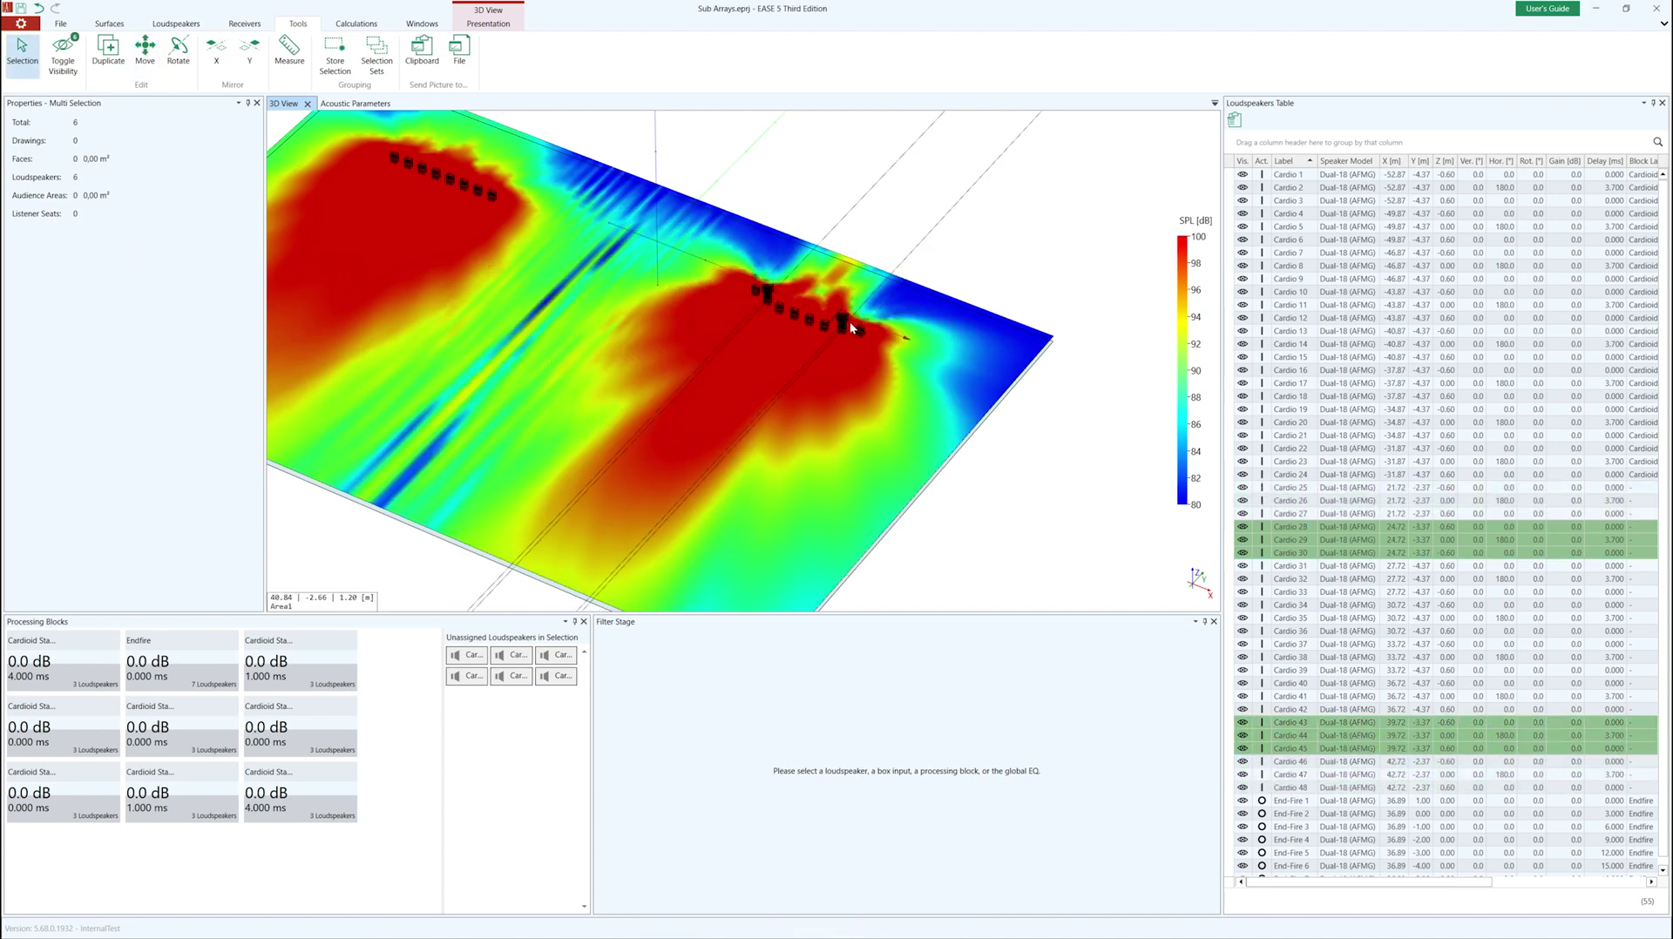
scroll(830, 341, "up", 2)
key("ctrl+z")
key("m")
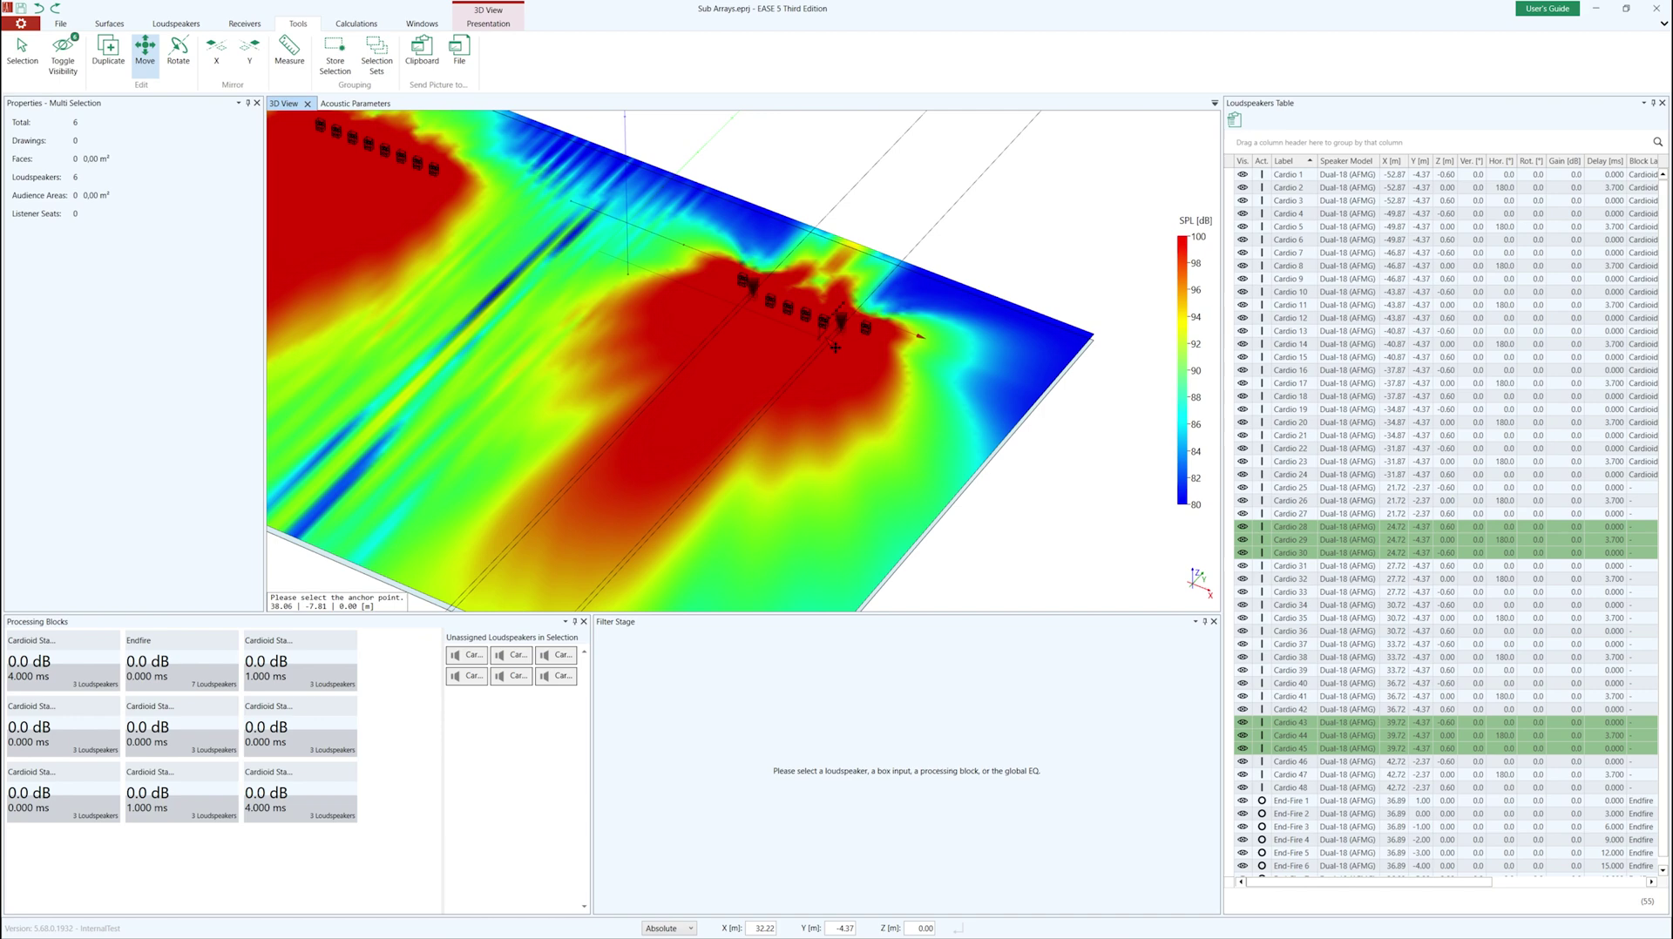
key("Return")
scroll(1028, 470, "down", 3)
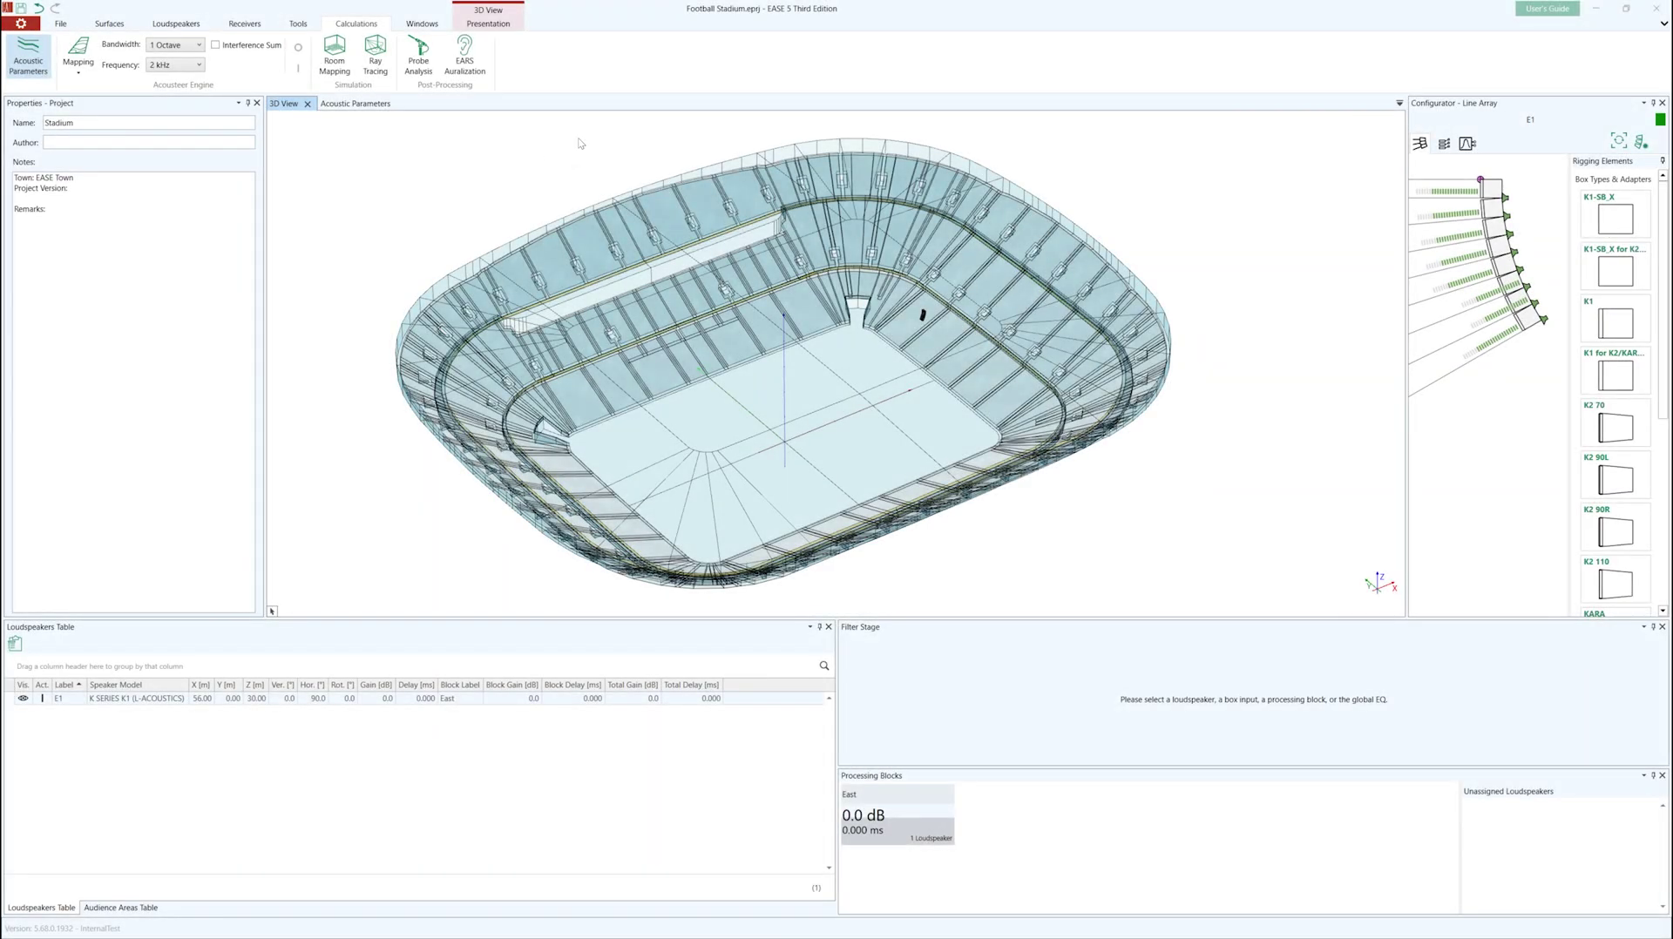
Step: Turn on live SPL mapping for line array E1 and orbit to the covered stand
left_click(923, 314)
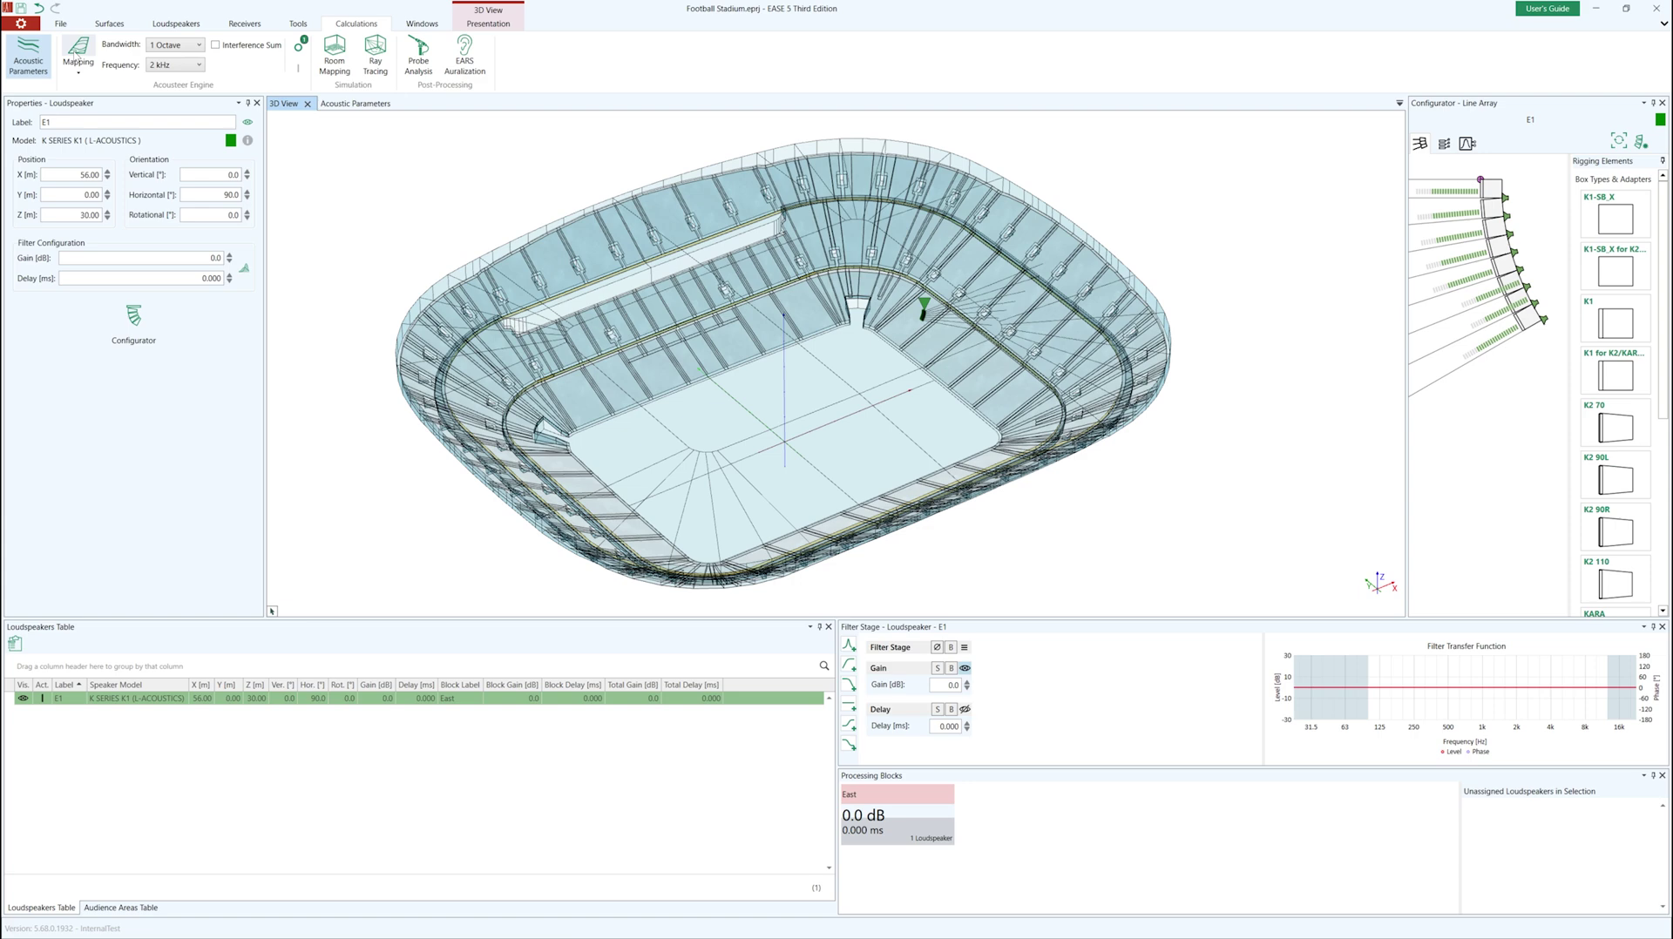
left_click(76, 55)
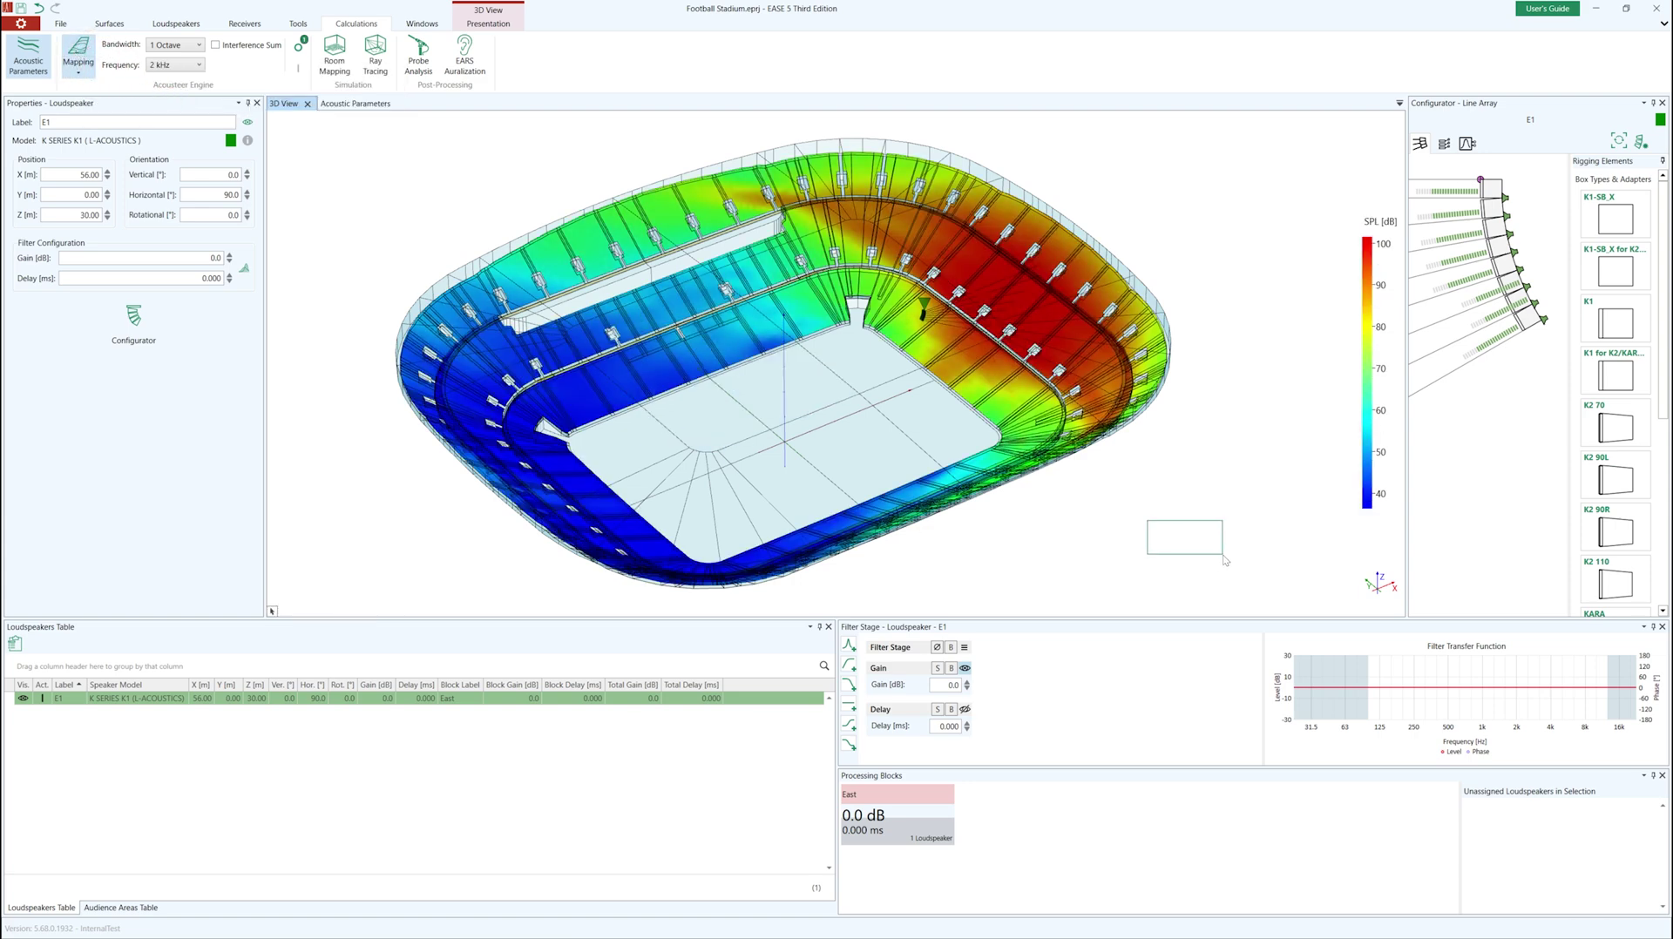
left_click_drag(1224, 560, 1113, 508)
middle_click_drag(1194, 521, 996, 536)
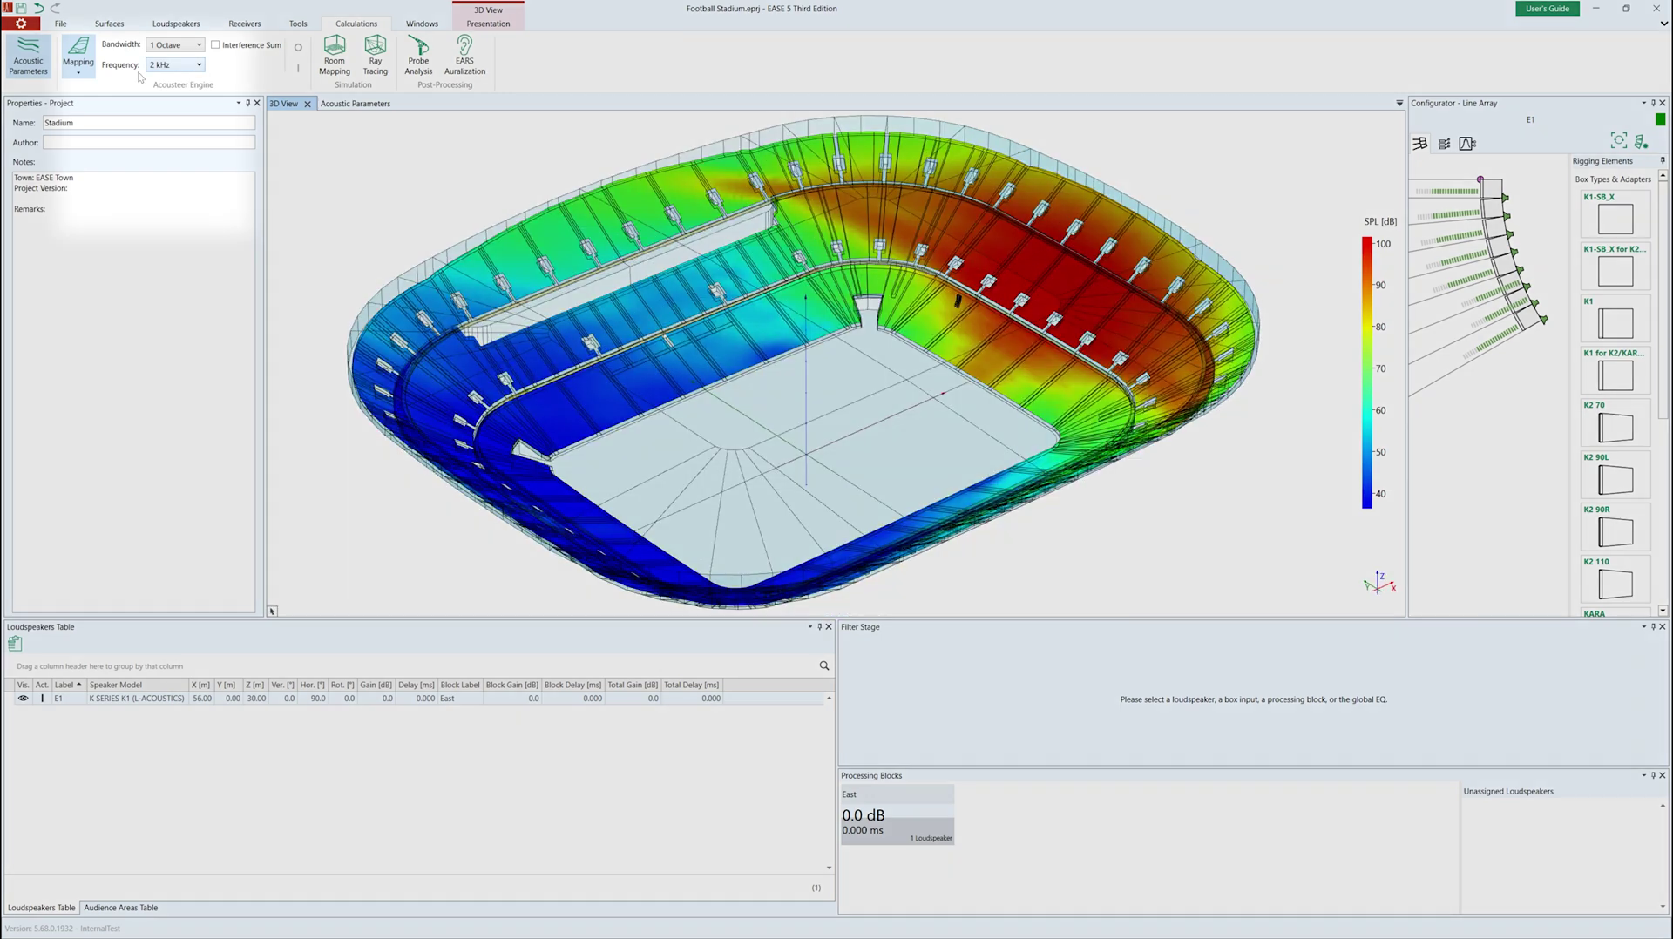
Step: Set the stadium mapping to 1/3-octave bandwidth at 1 kHz
left_click(78, 74)
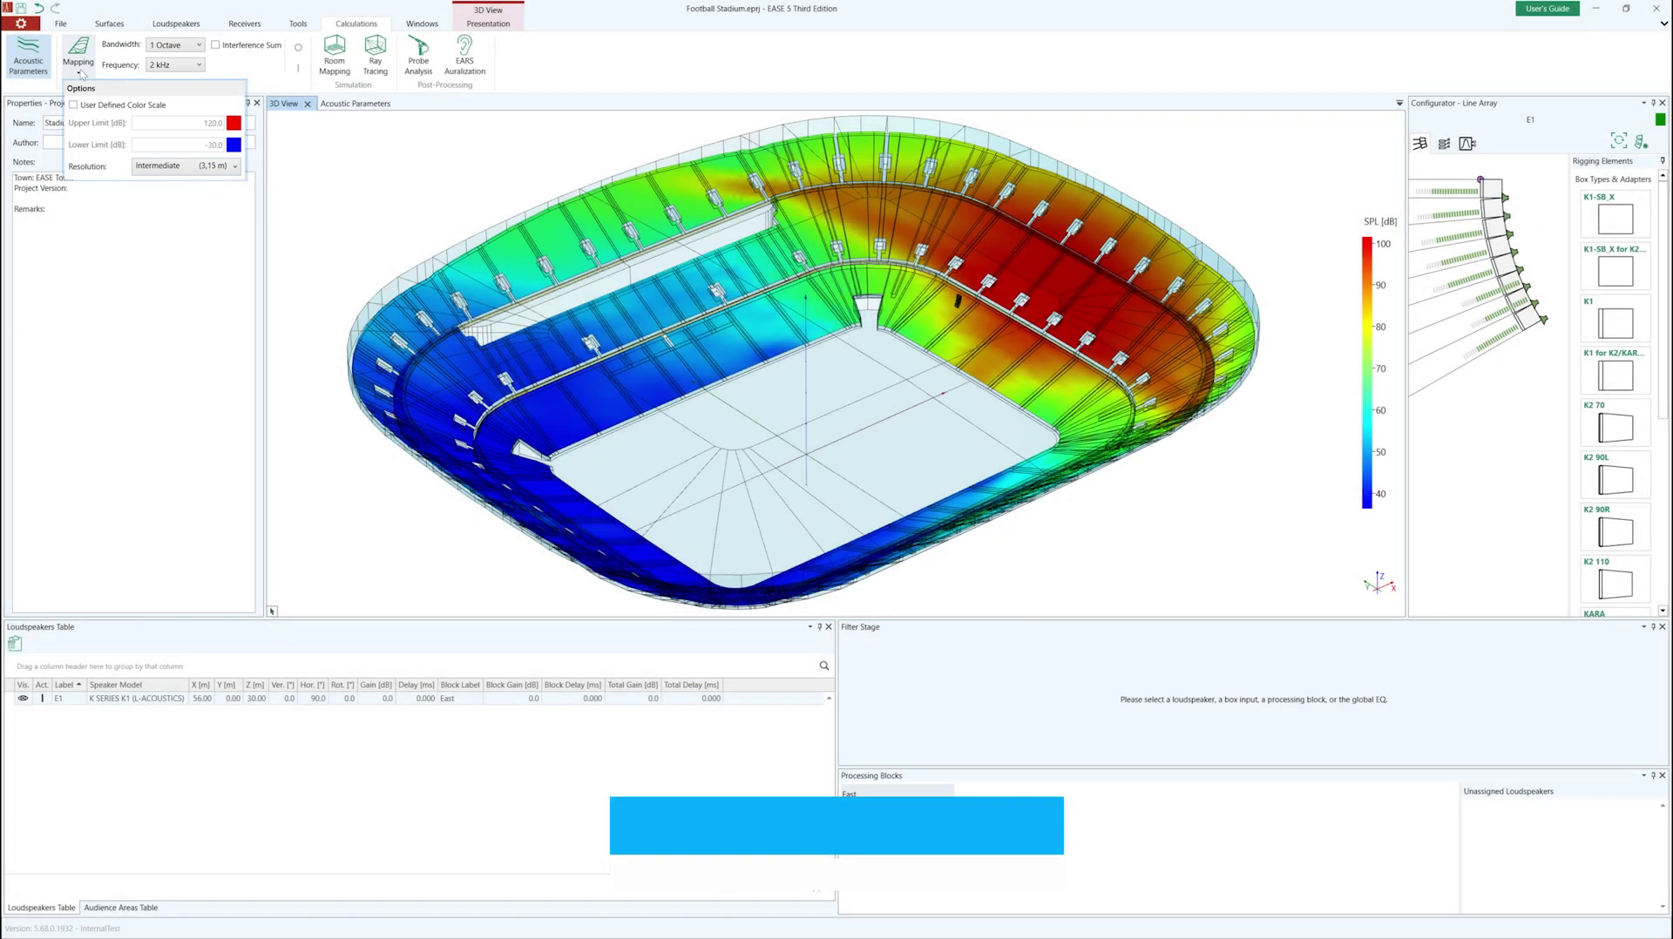
left_click(83, 74)
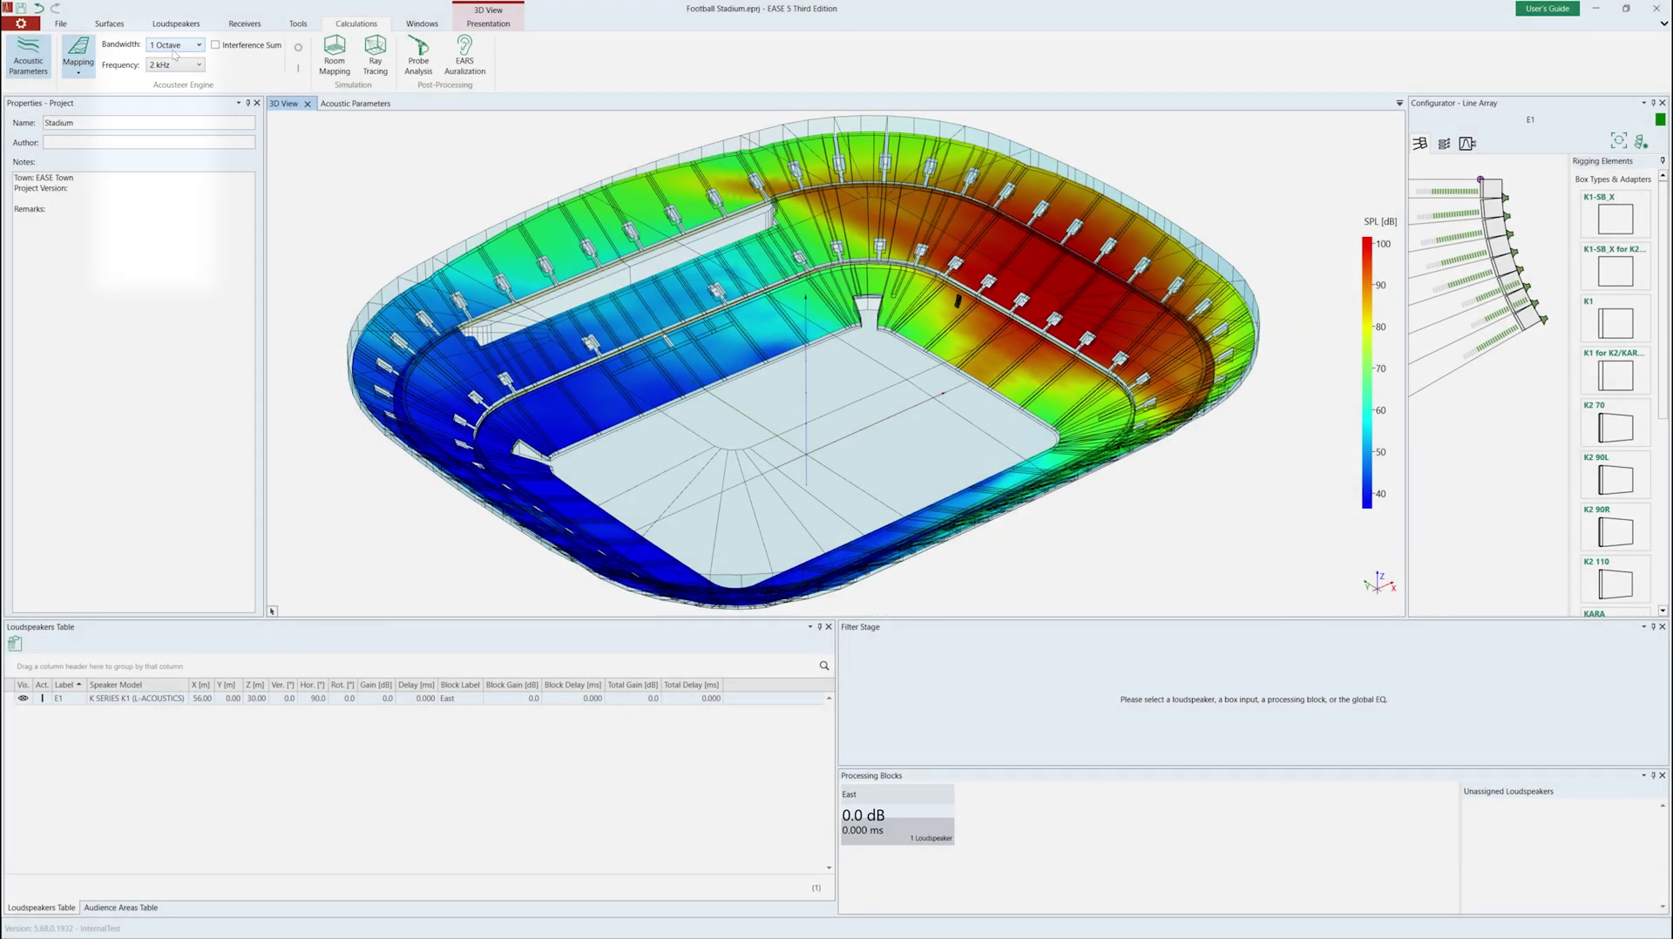
left_click(179, 45)
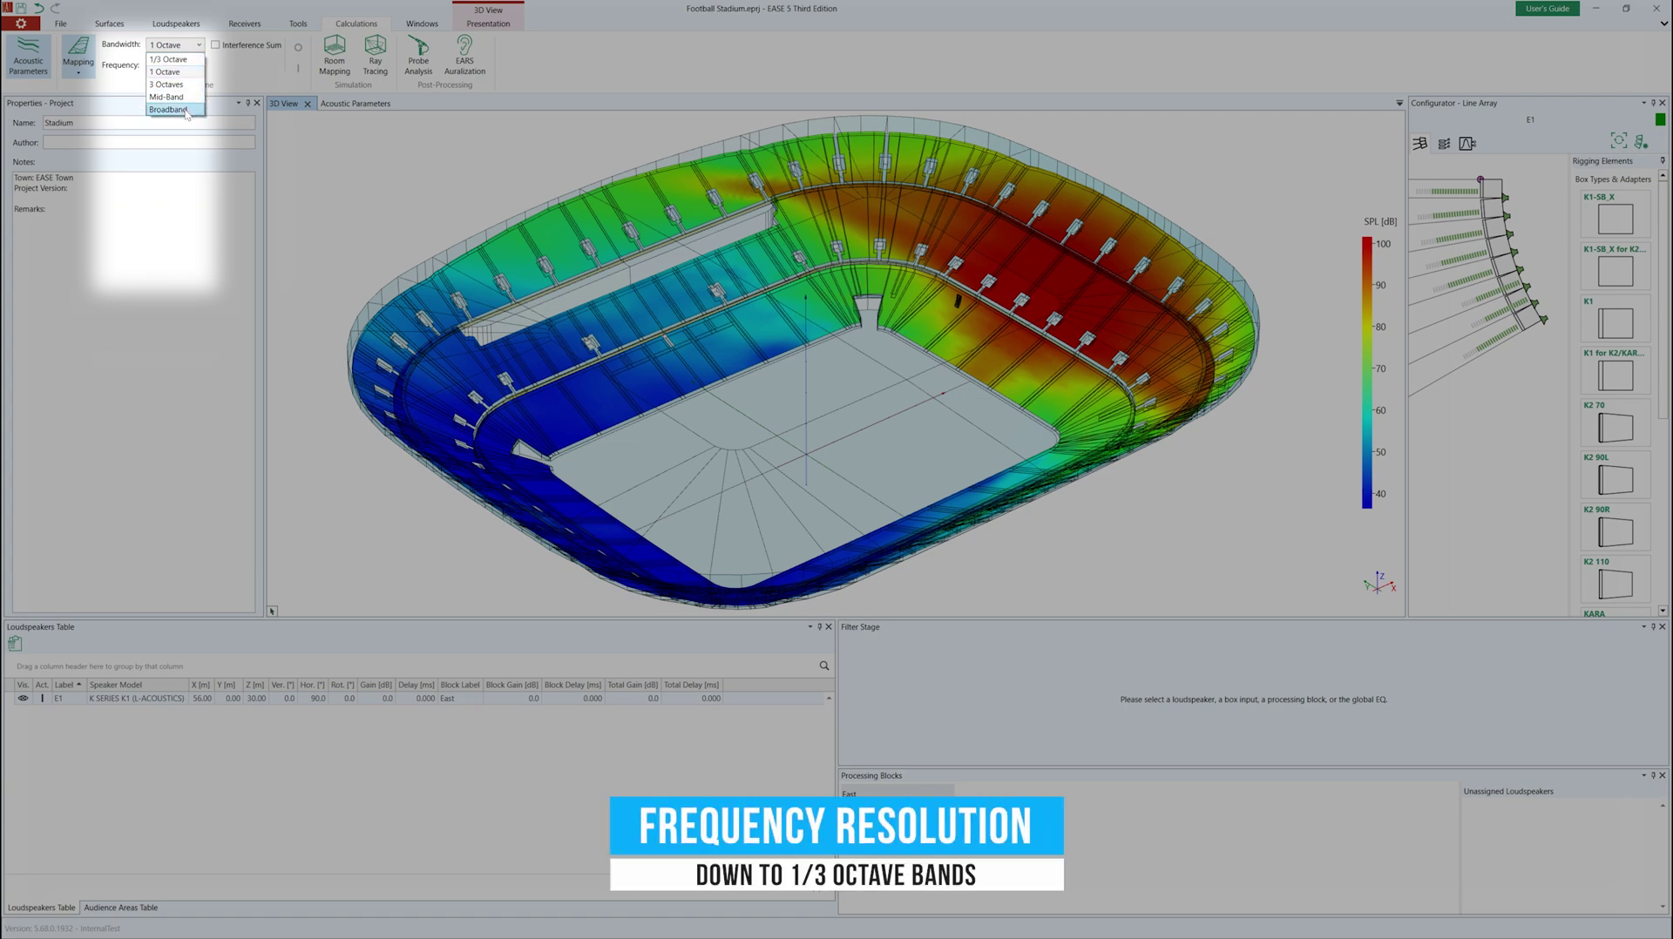
left_click(181, 60)
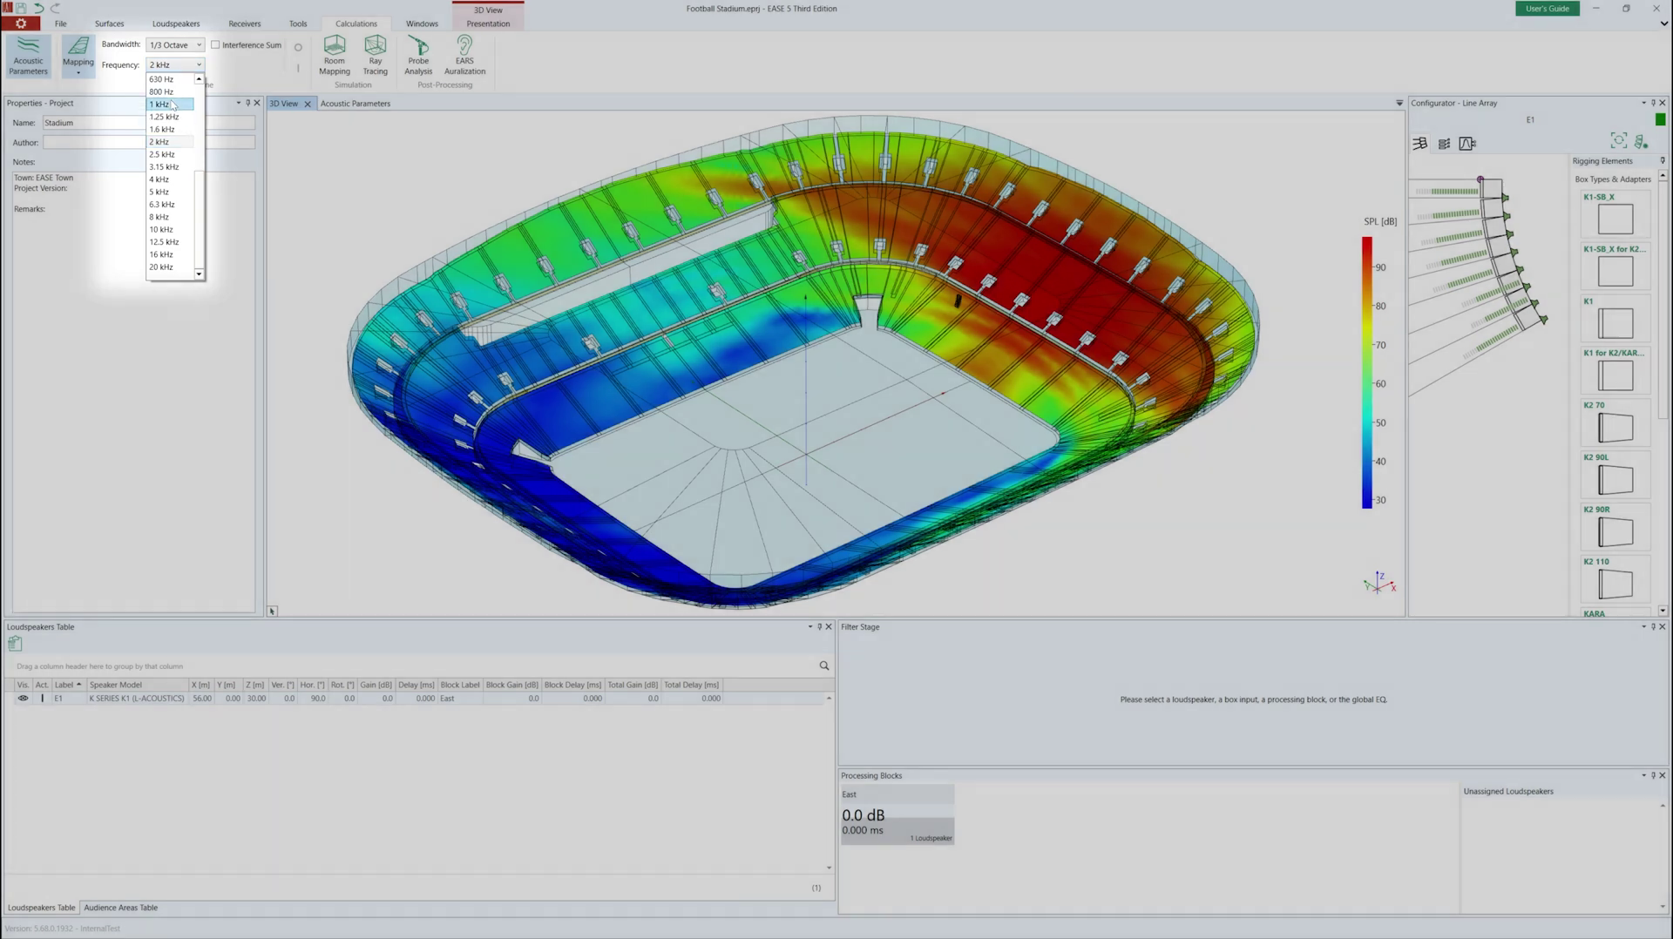
left_click(172, 104)
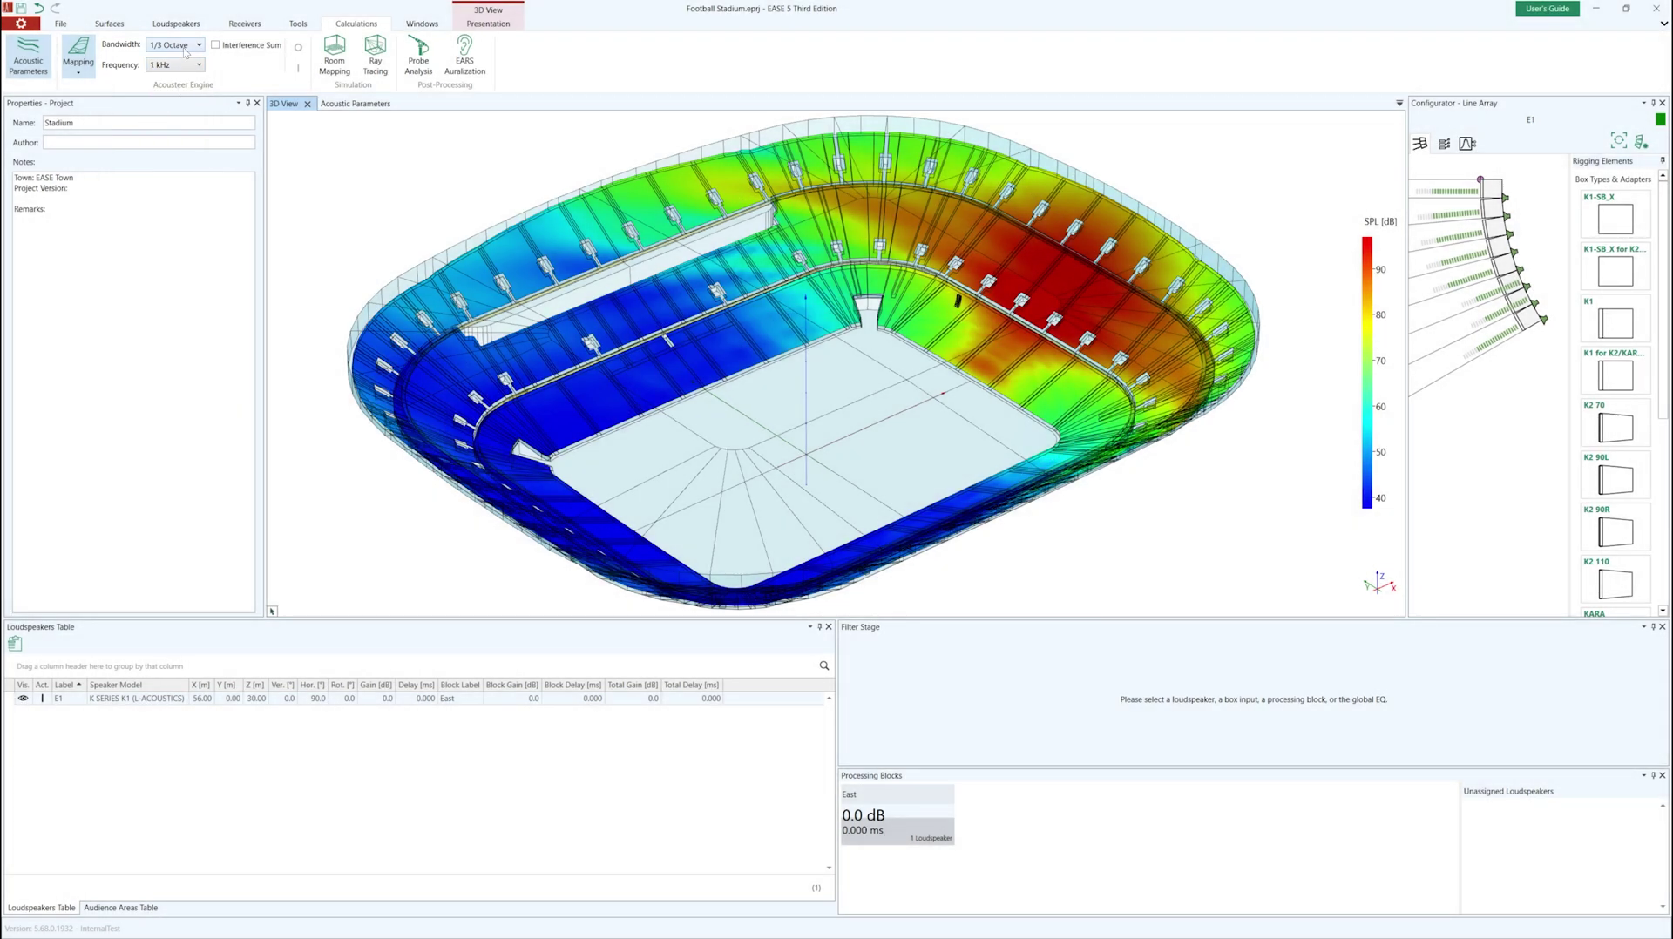
scroll(1200, 527, "up", 2)
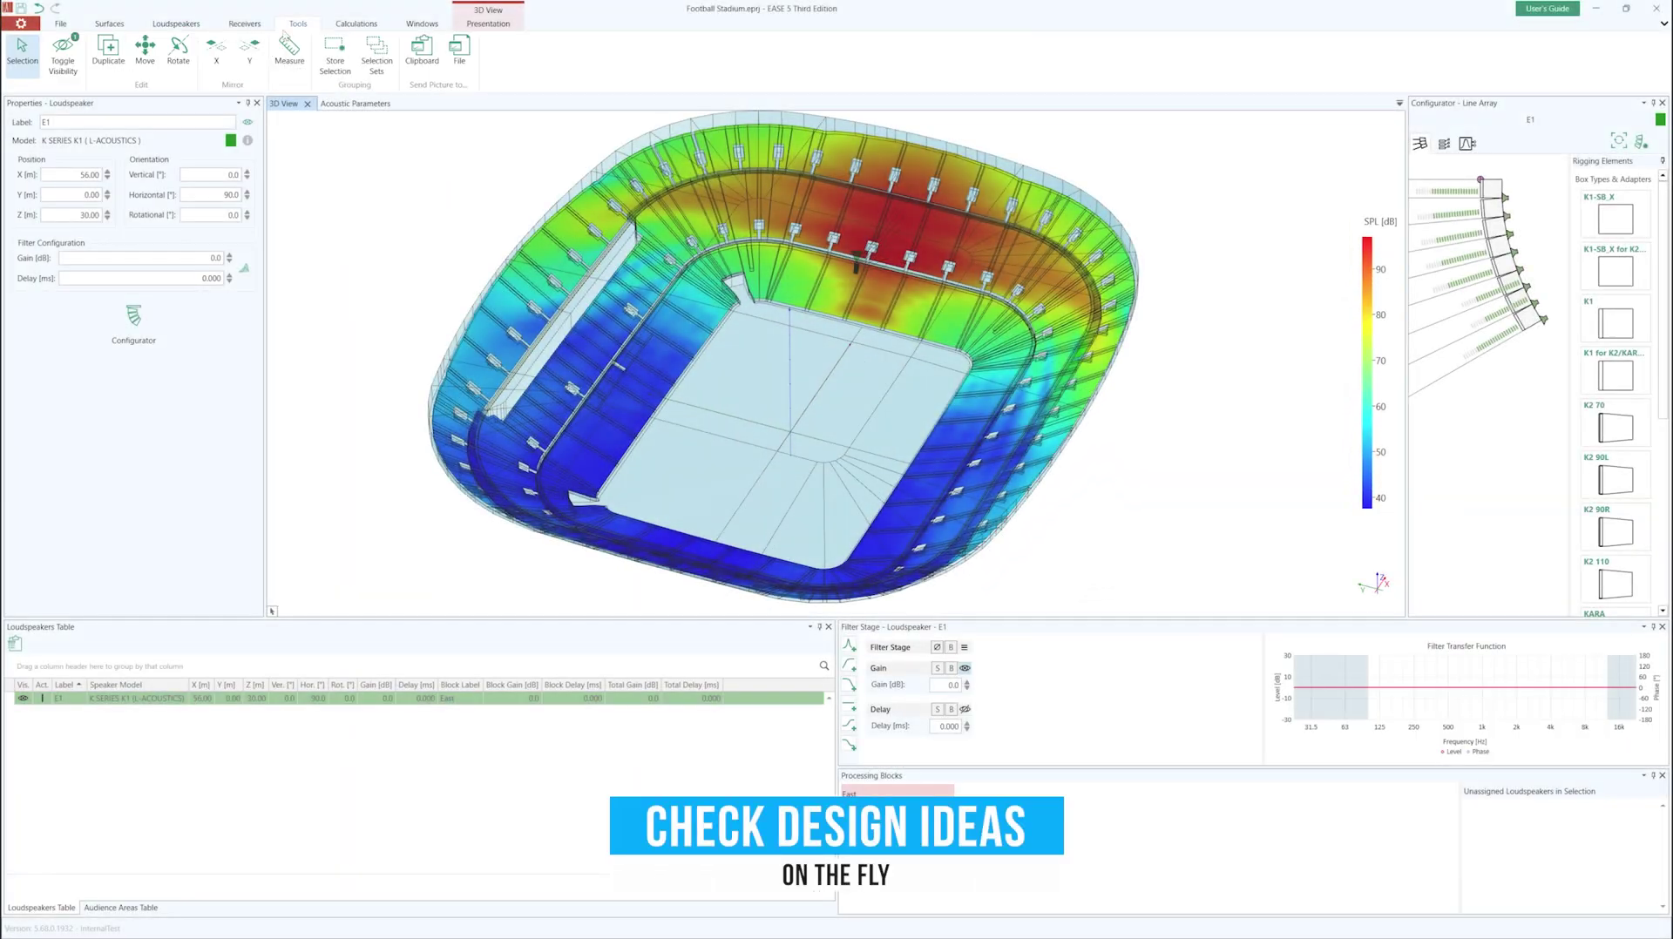
Step: Duplicate the line array to Y 25 m, aimed about 110° horizontally
left_click(841, 269)
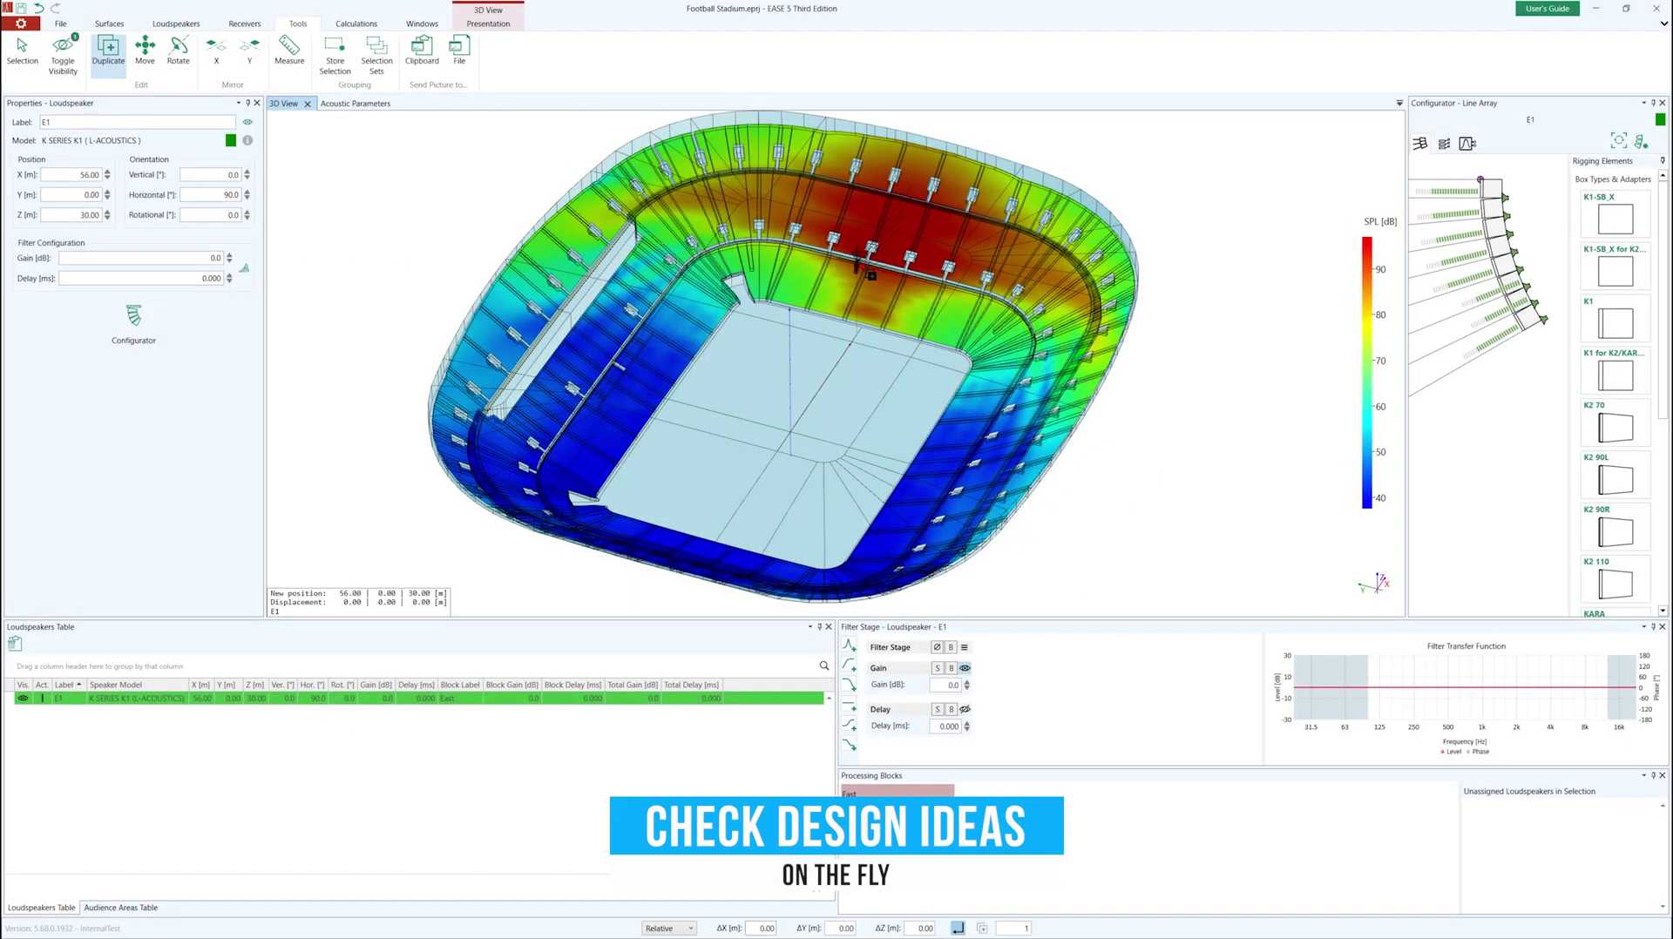
left_click(939, 303)
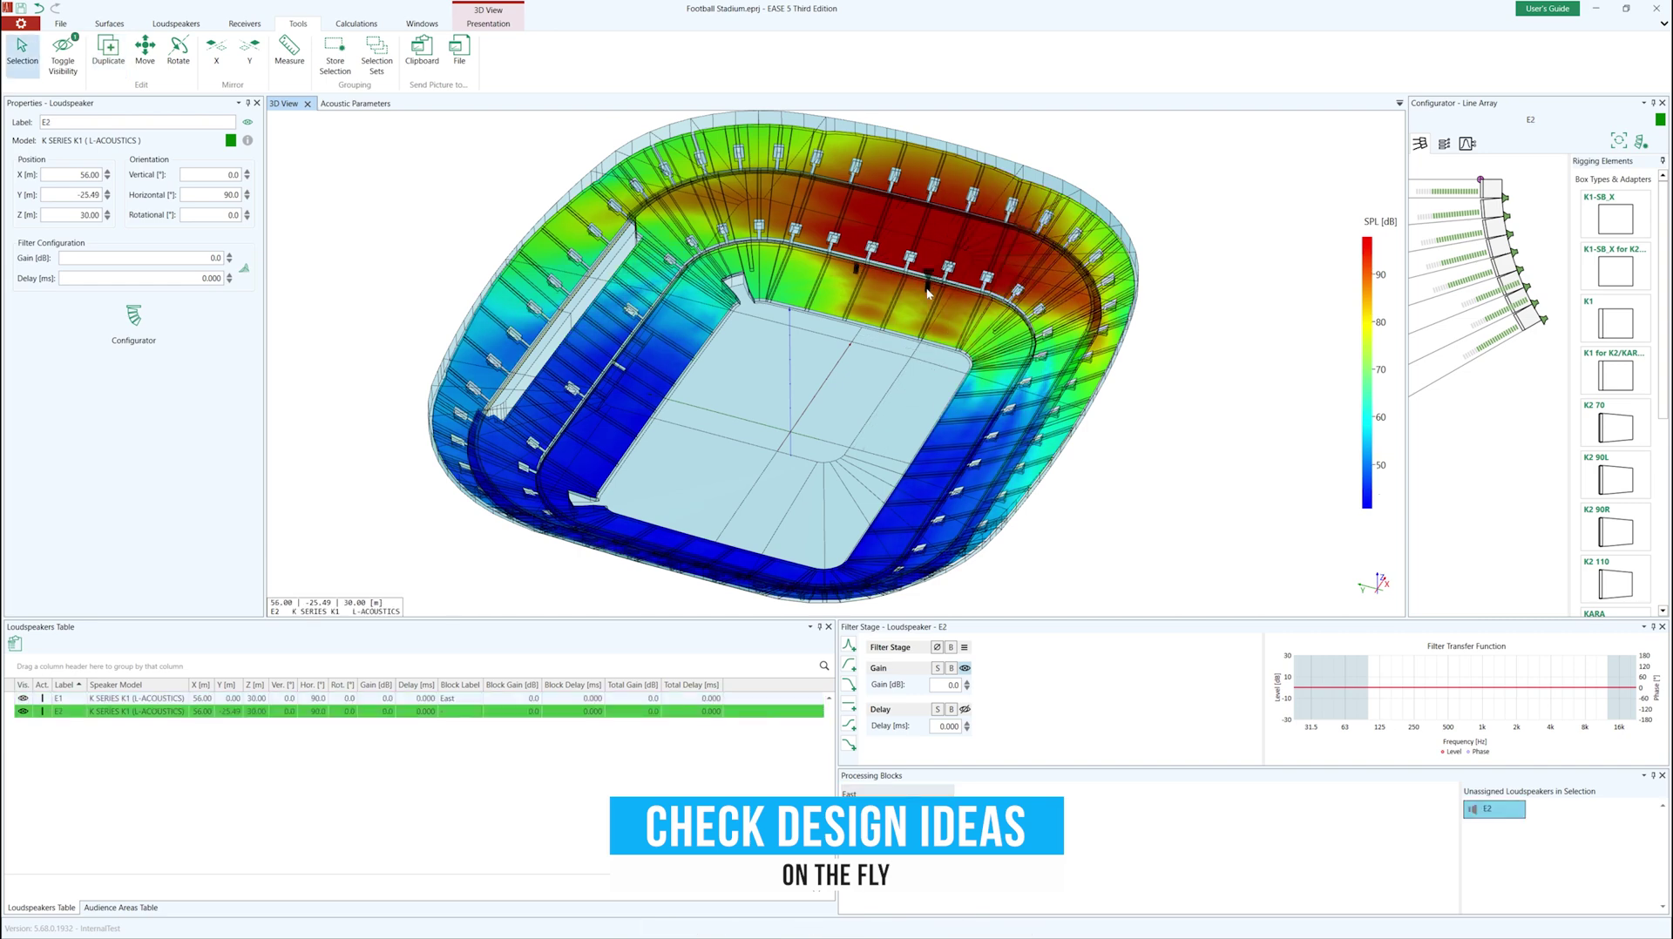
left_click(87, 194)
left_click(217, 48)
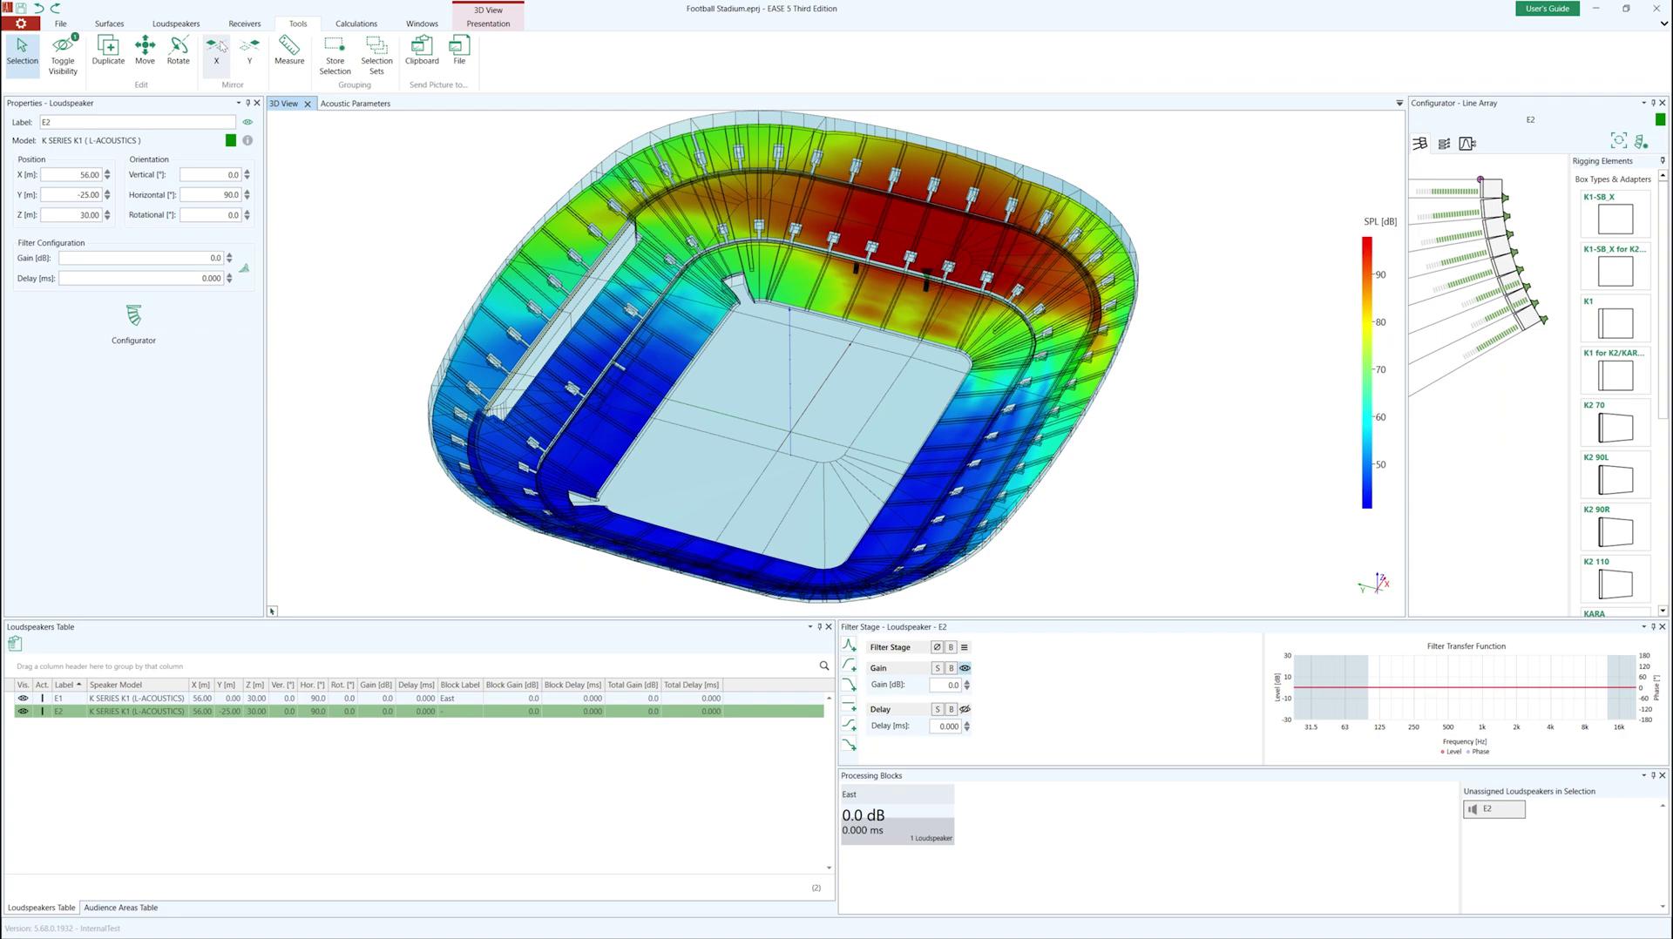
scroll(209, 196, "up", 12)
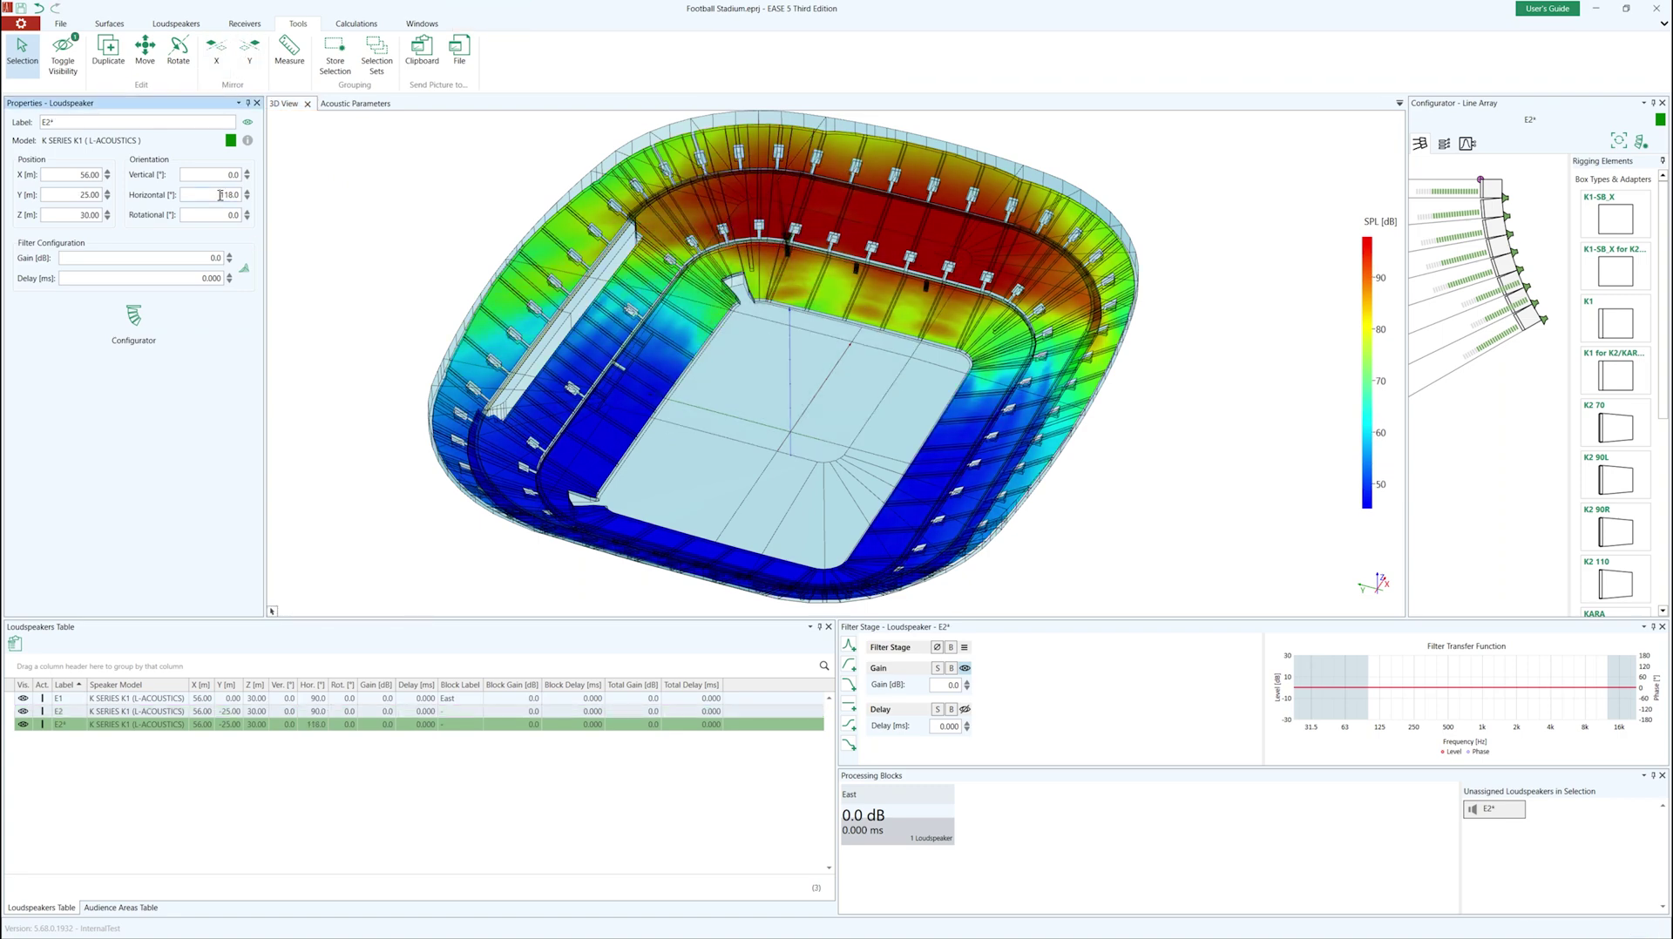
key("ctrl+z")
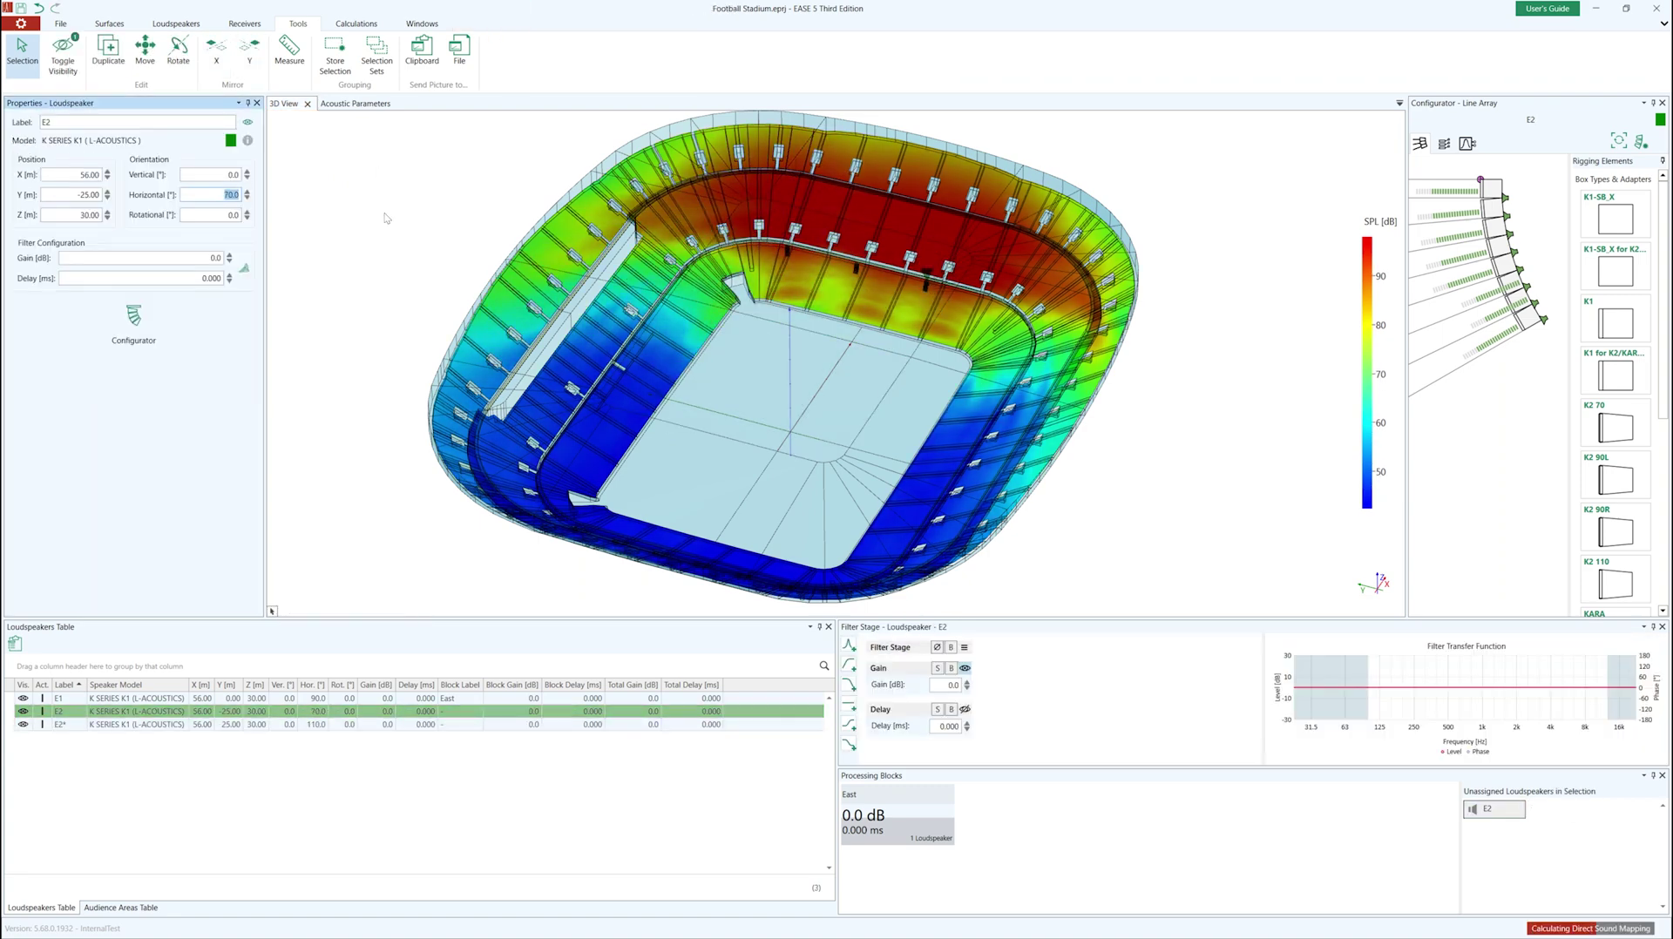
key("ctrl+a")
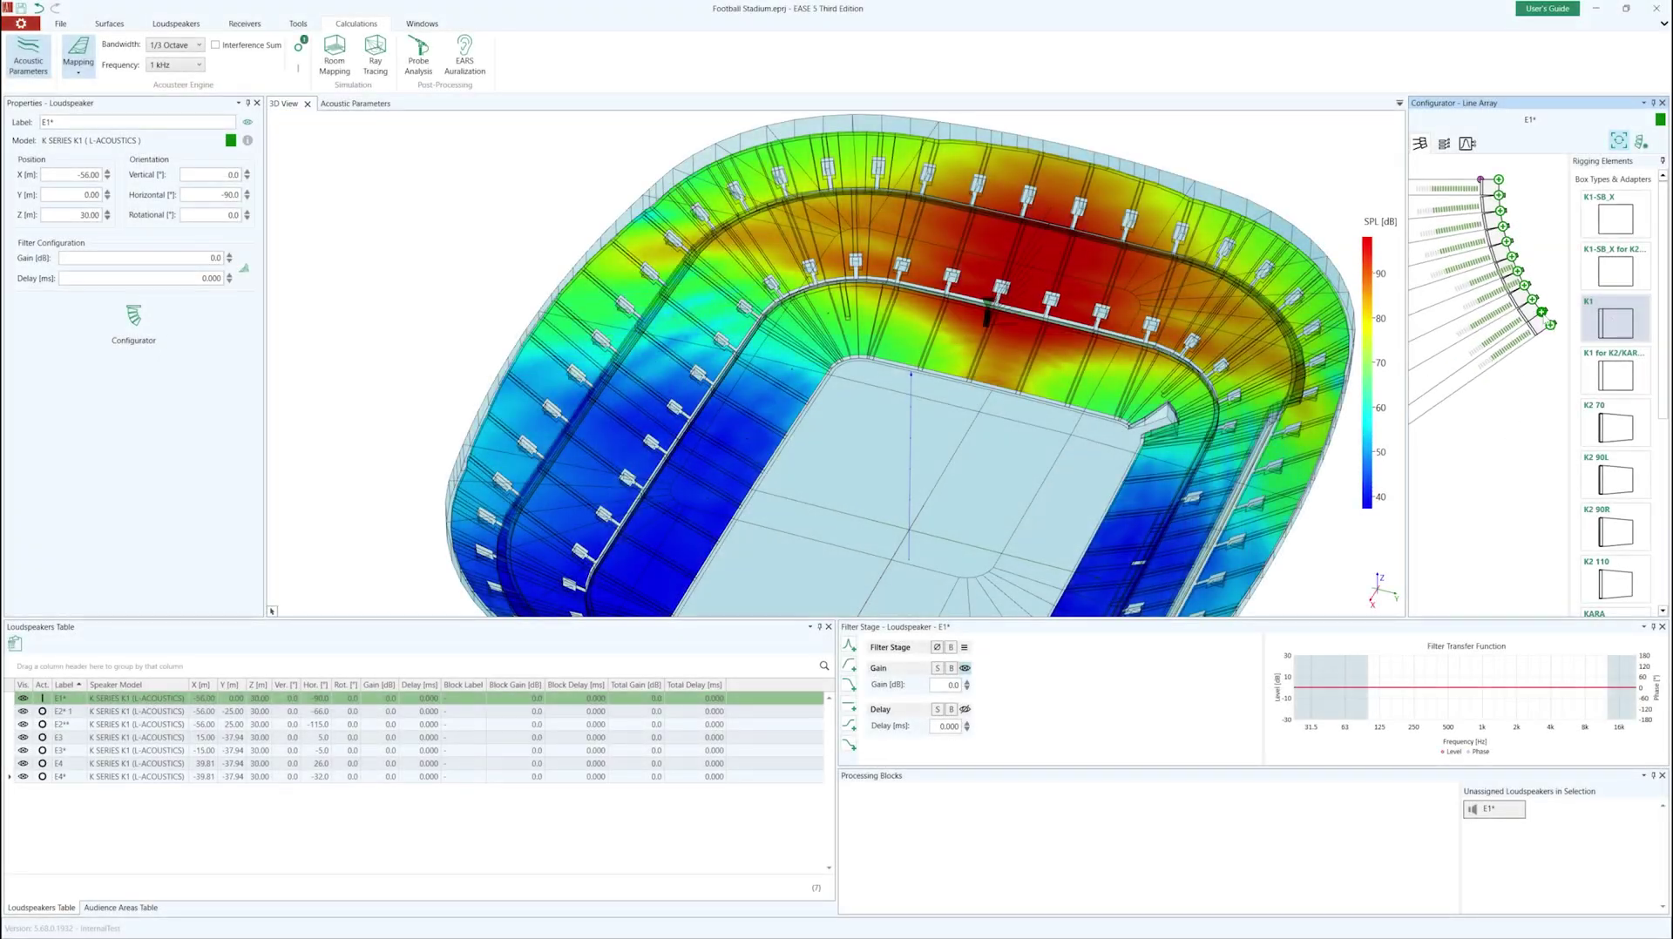
Step: Tighten E1*'s splay, lower its bottom box gain, and apply it to all six arrays
left_click_drag(1550, 324, 1541, 288)
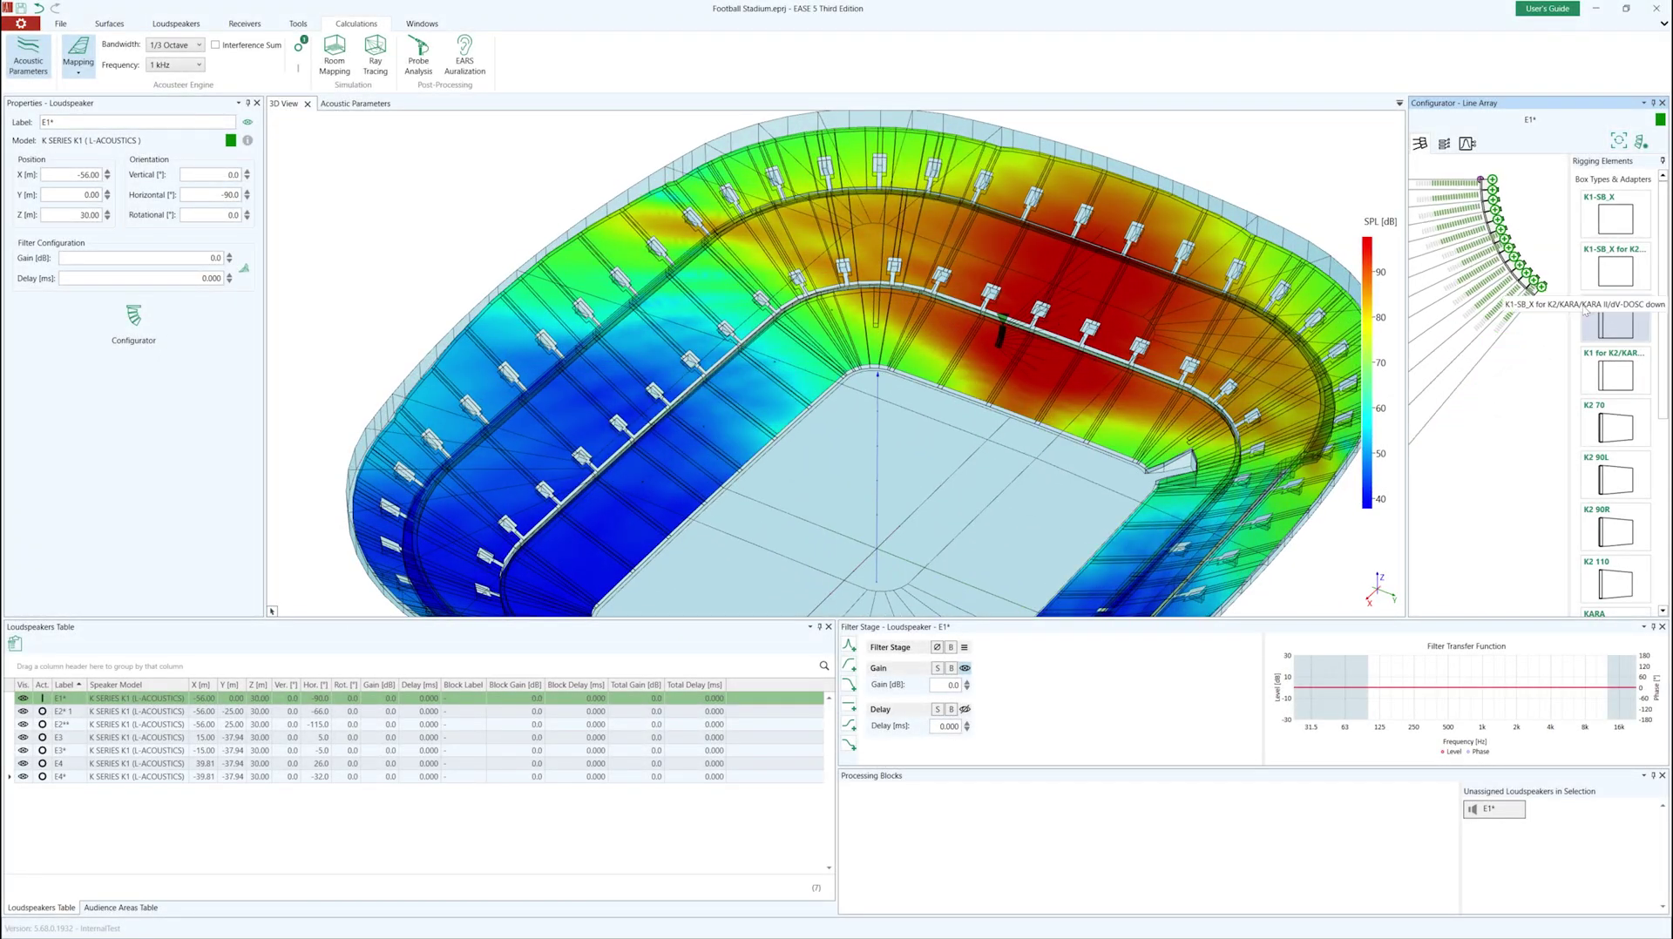
left_click(1527, 383)
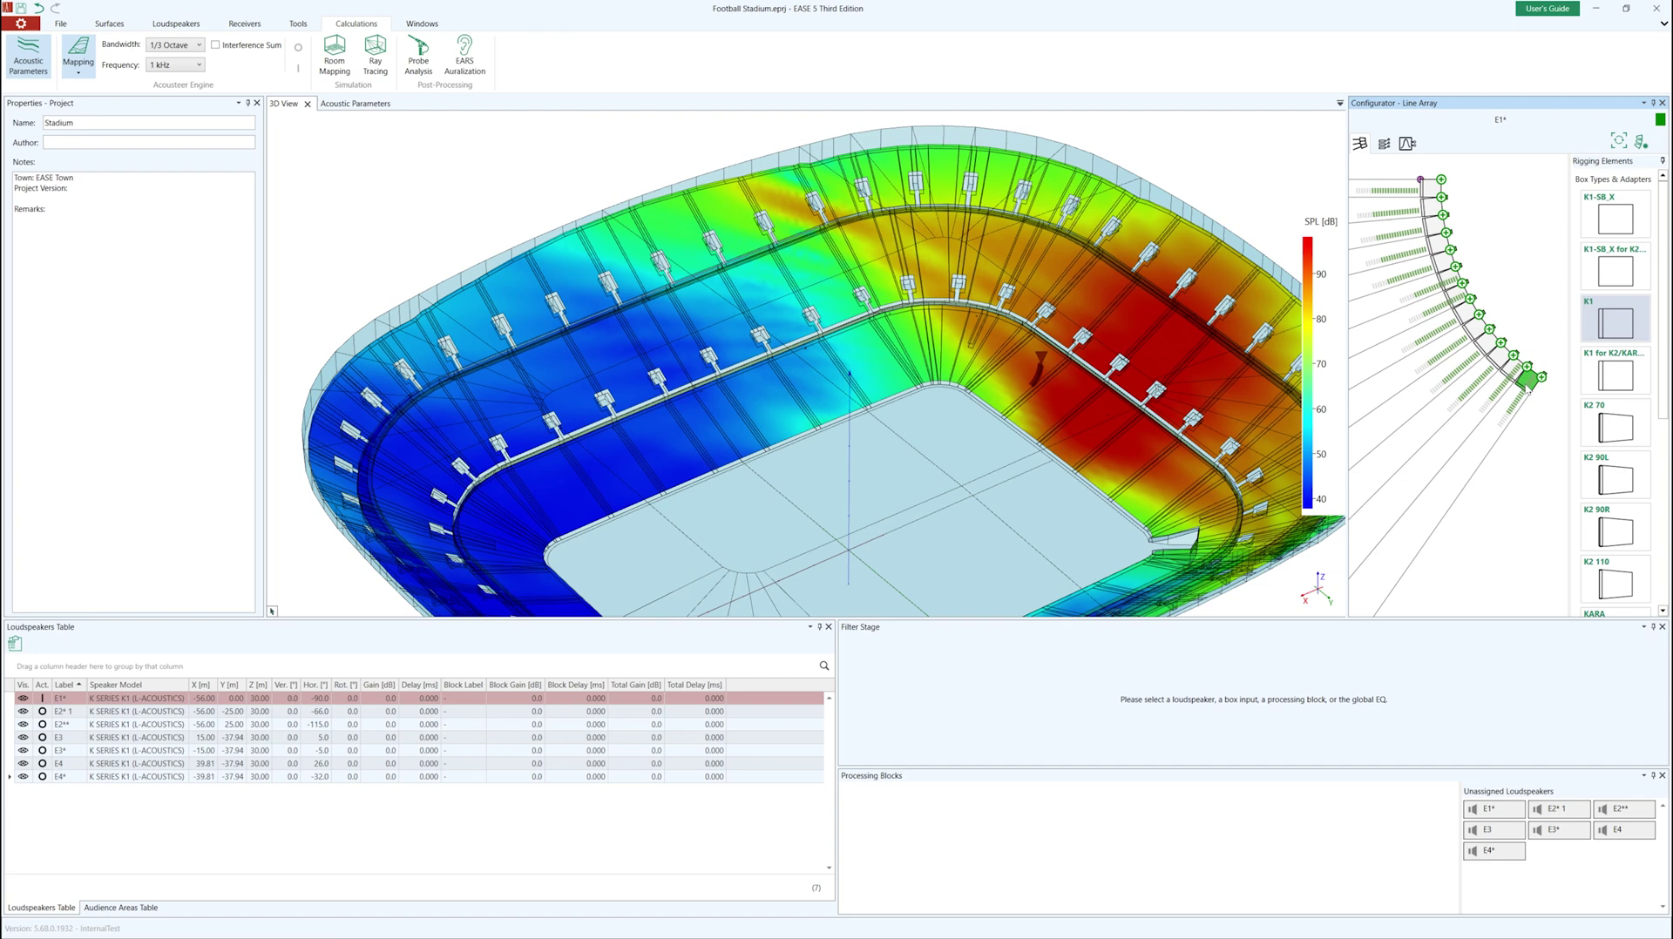
left_click(1508, 421)
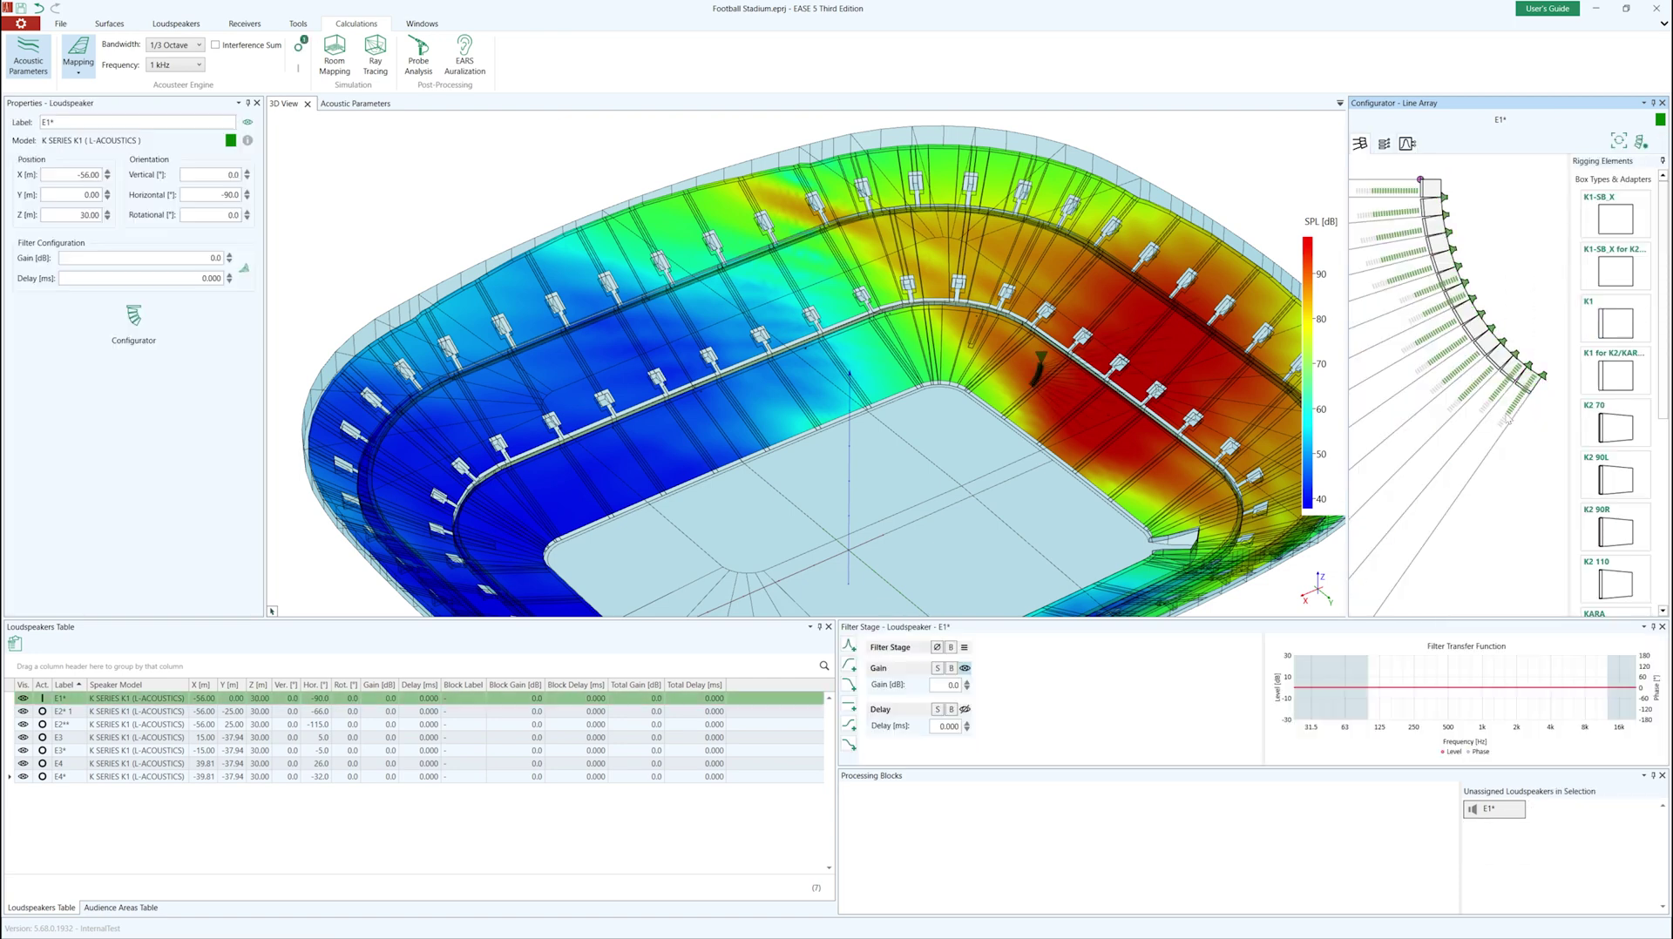
left_click(1516, 373)
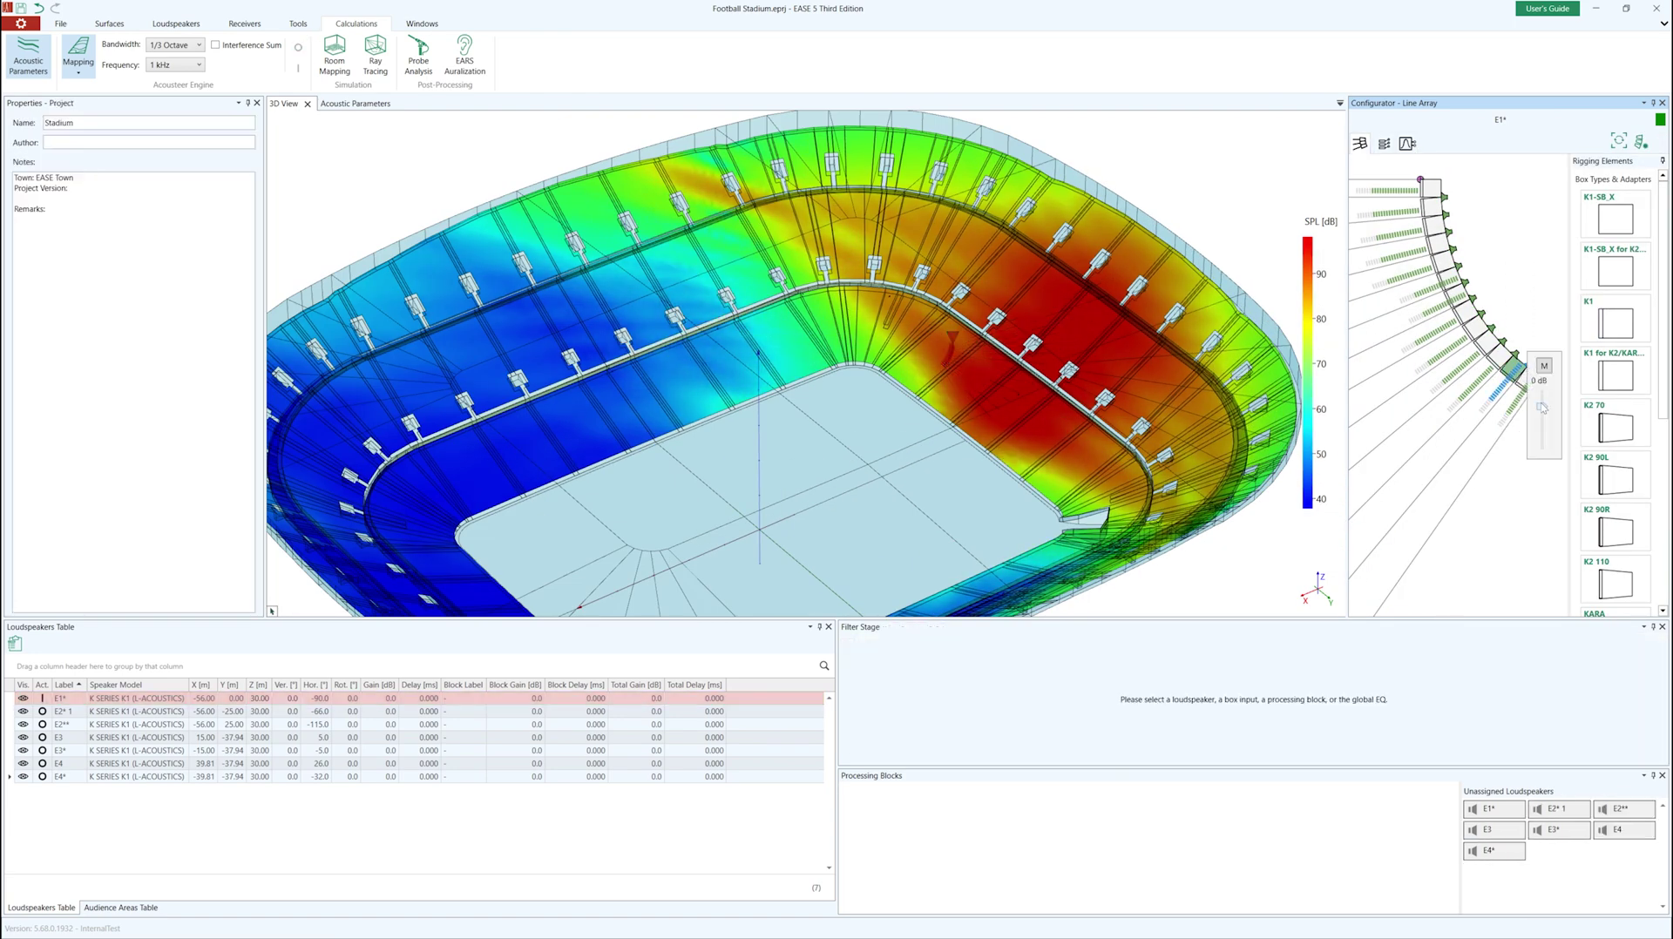
mouse_move(1527, 403)
left_mouse_down()
mouse_move(1530, 417)
mouse_move(1481, 337)
mouse_move(1459, 236)
left_mouse_up()
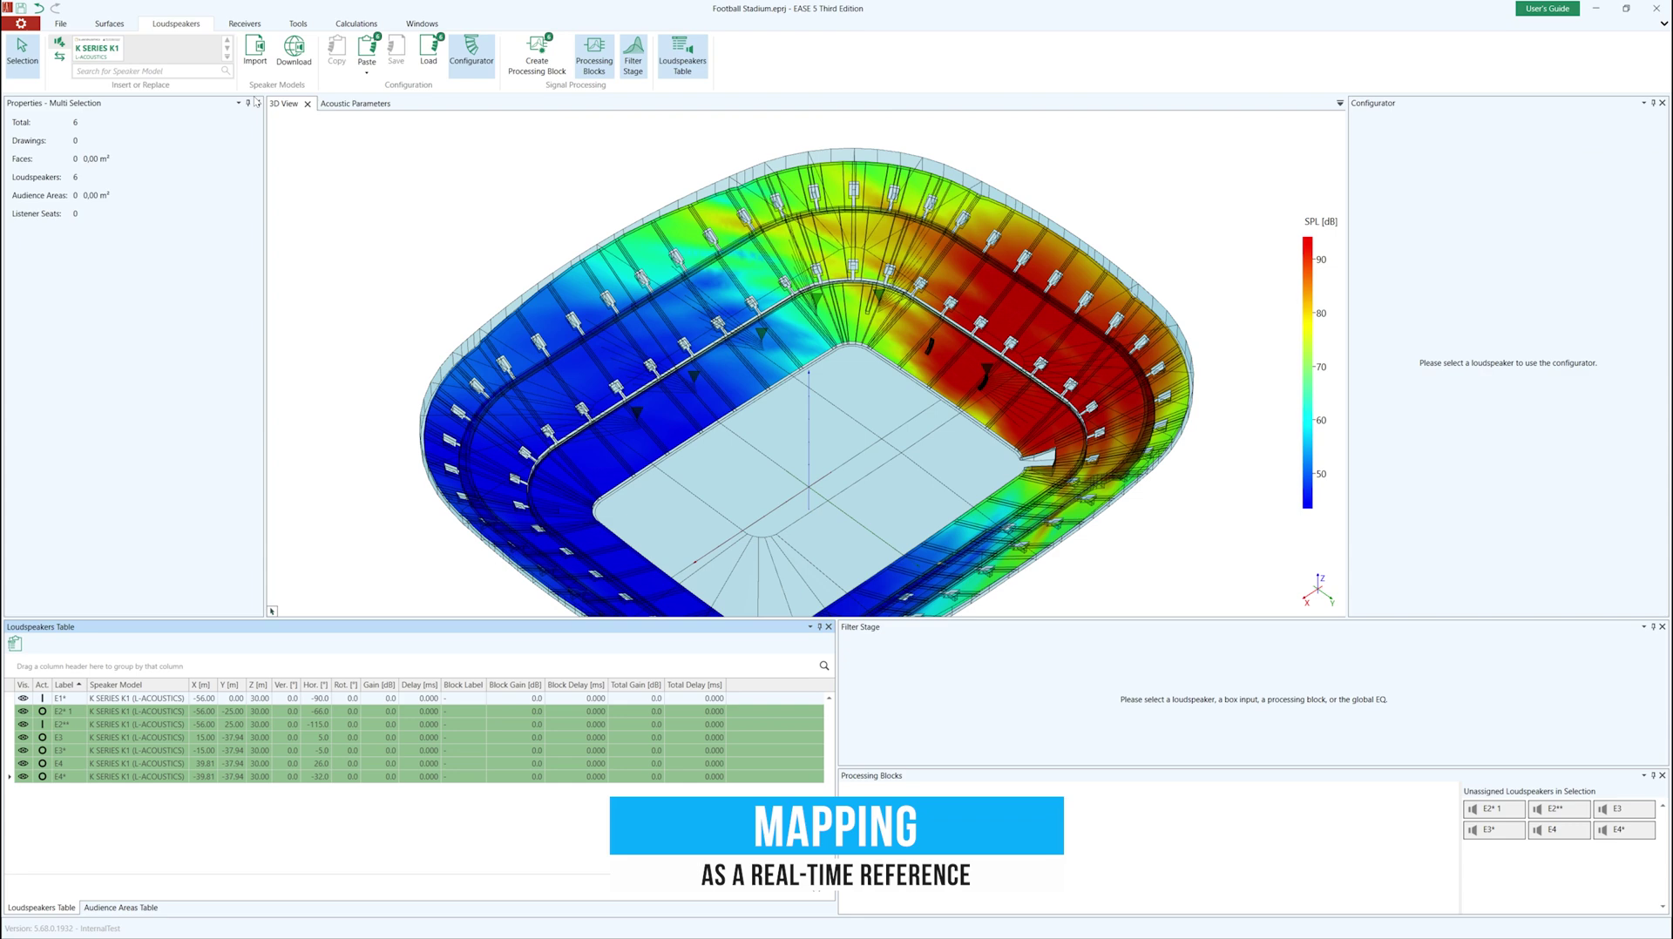
left_click(367, 54)
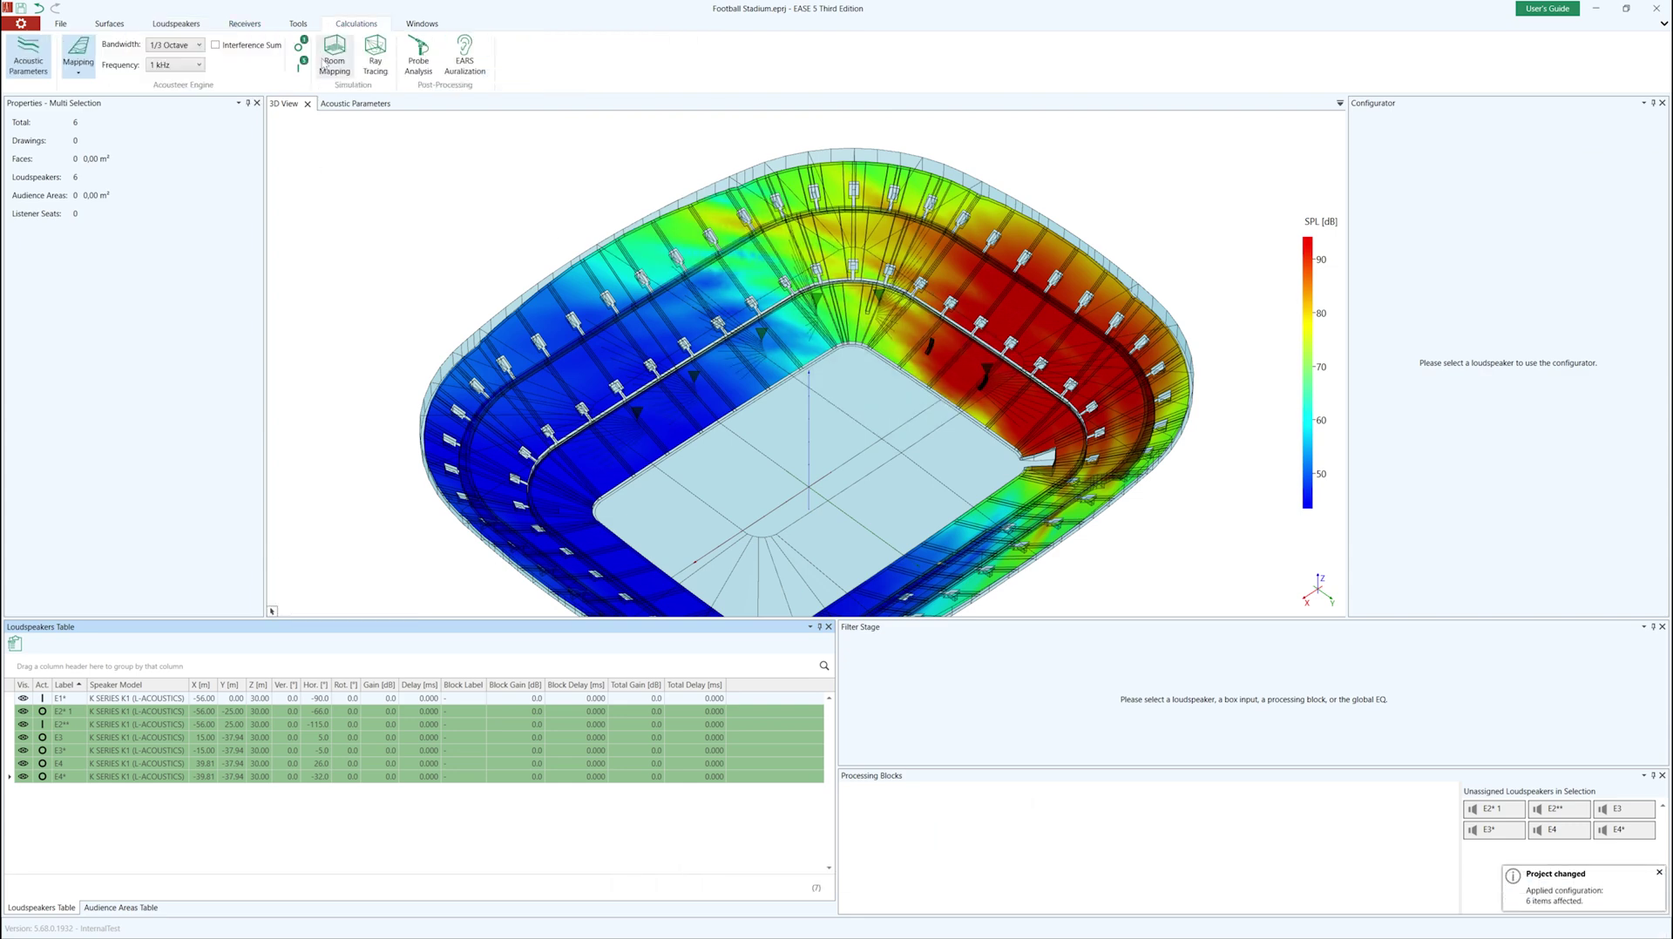
middle_click_drag(697, 418, 575, 445)
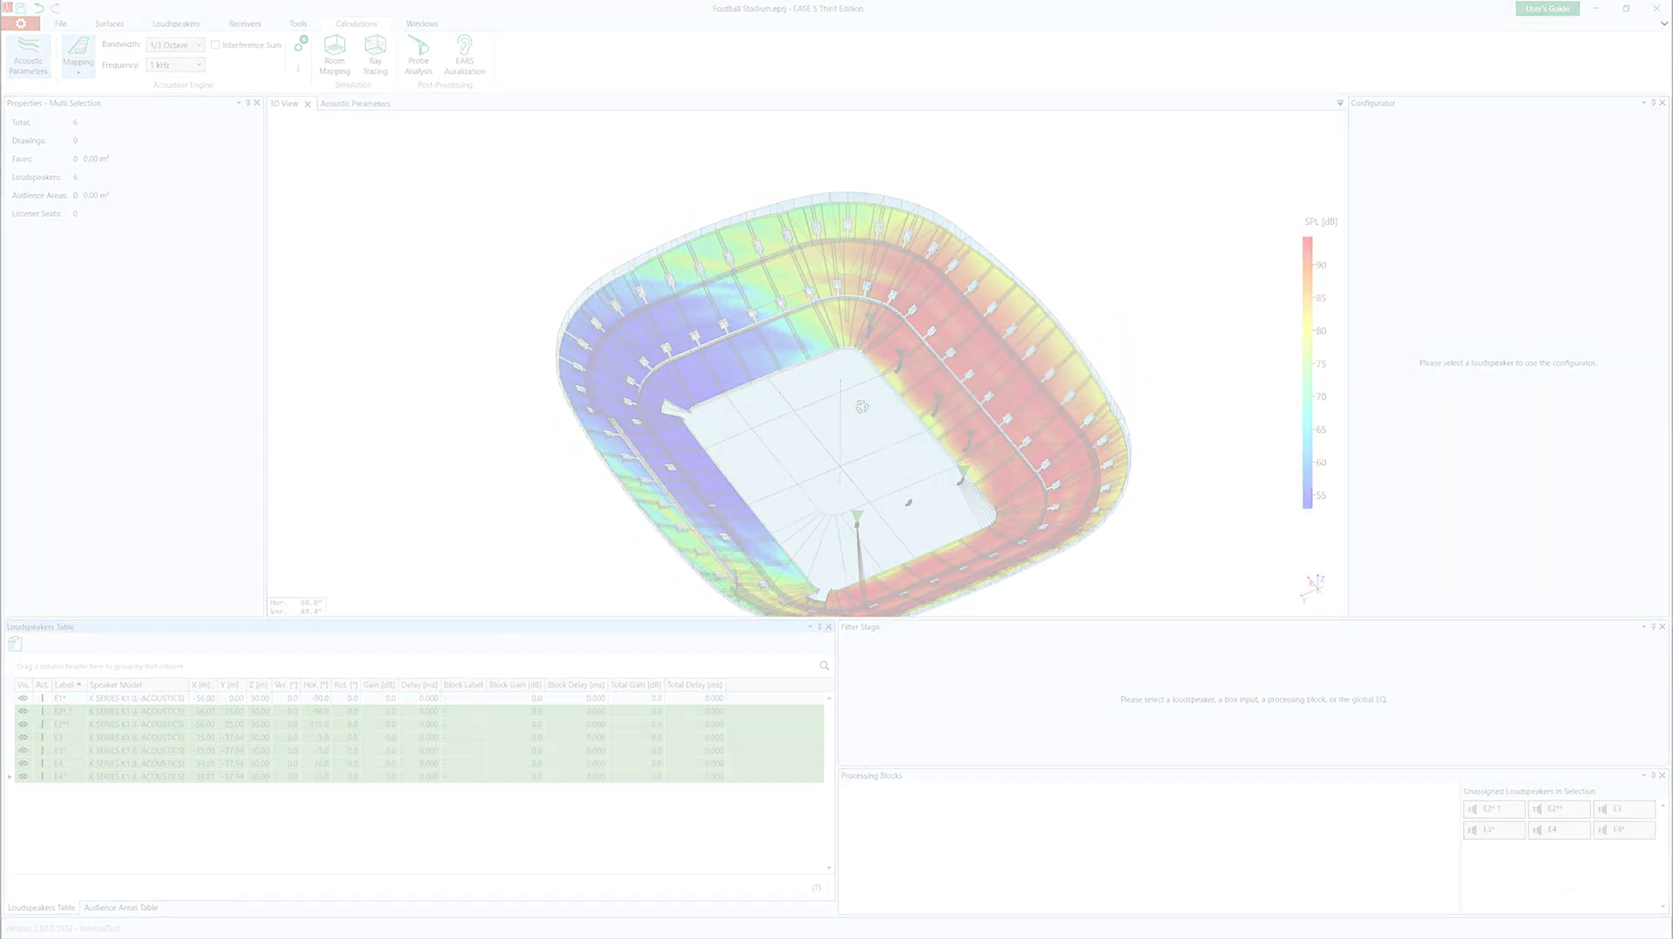
Step: Tilt the Main line array to -5° vertical
middle_click_drag(741, 338, 990, 429)
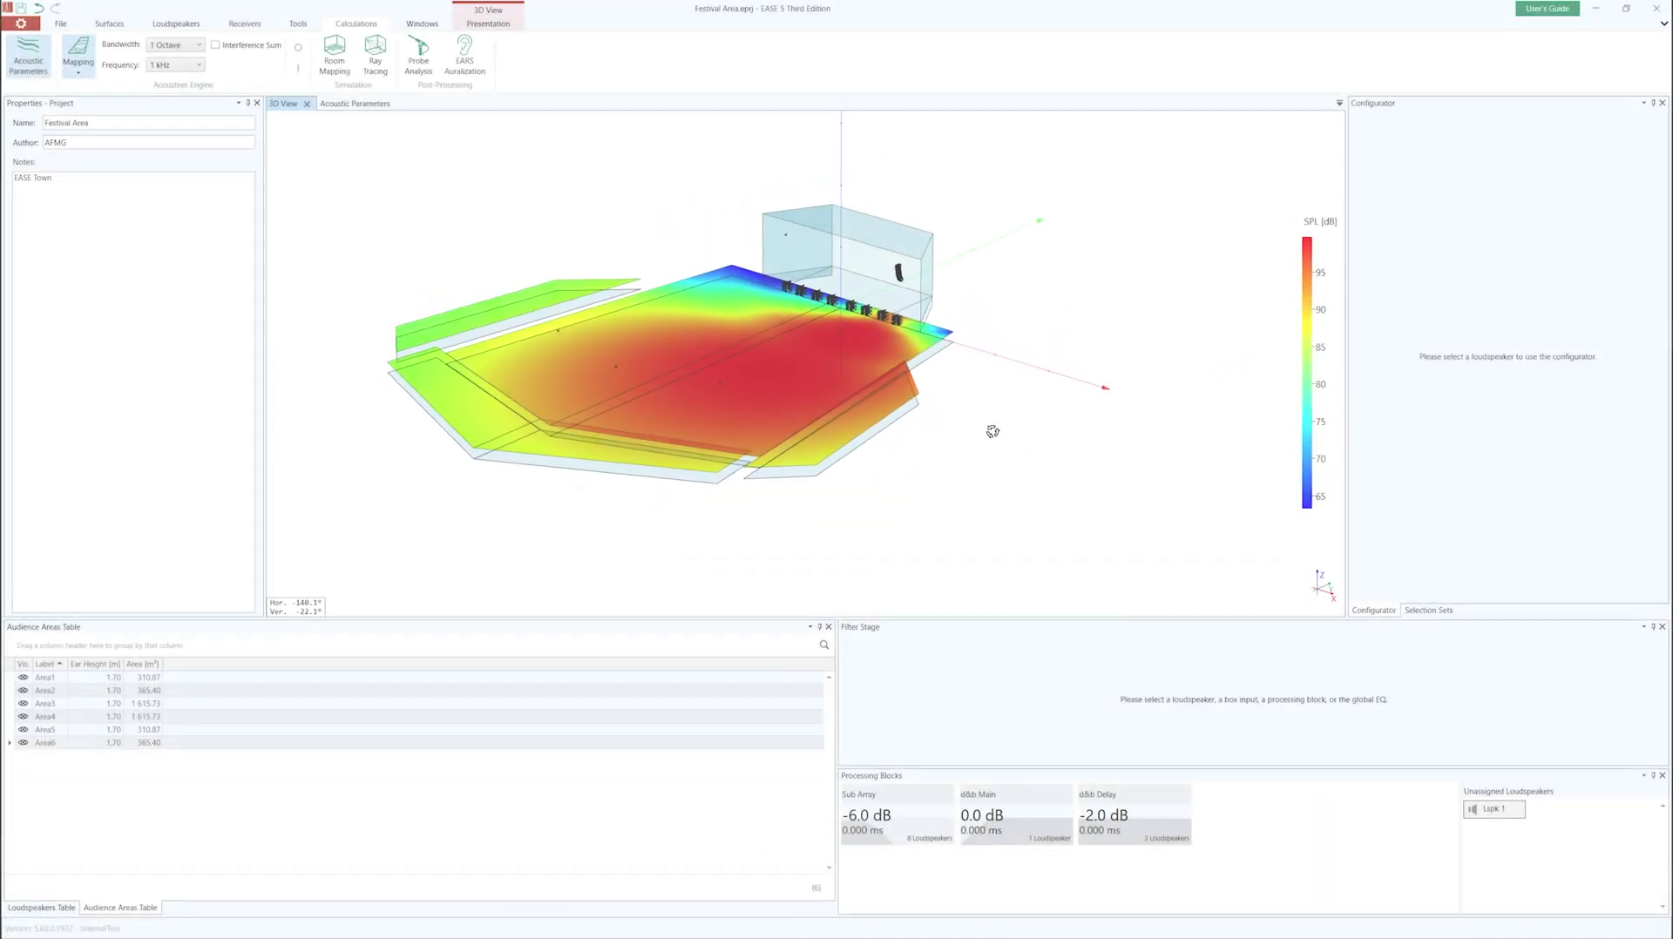
left_click(885, 264)
scroll(209, 174, "down", 2)
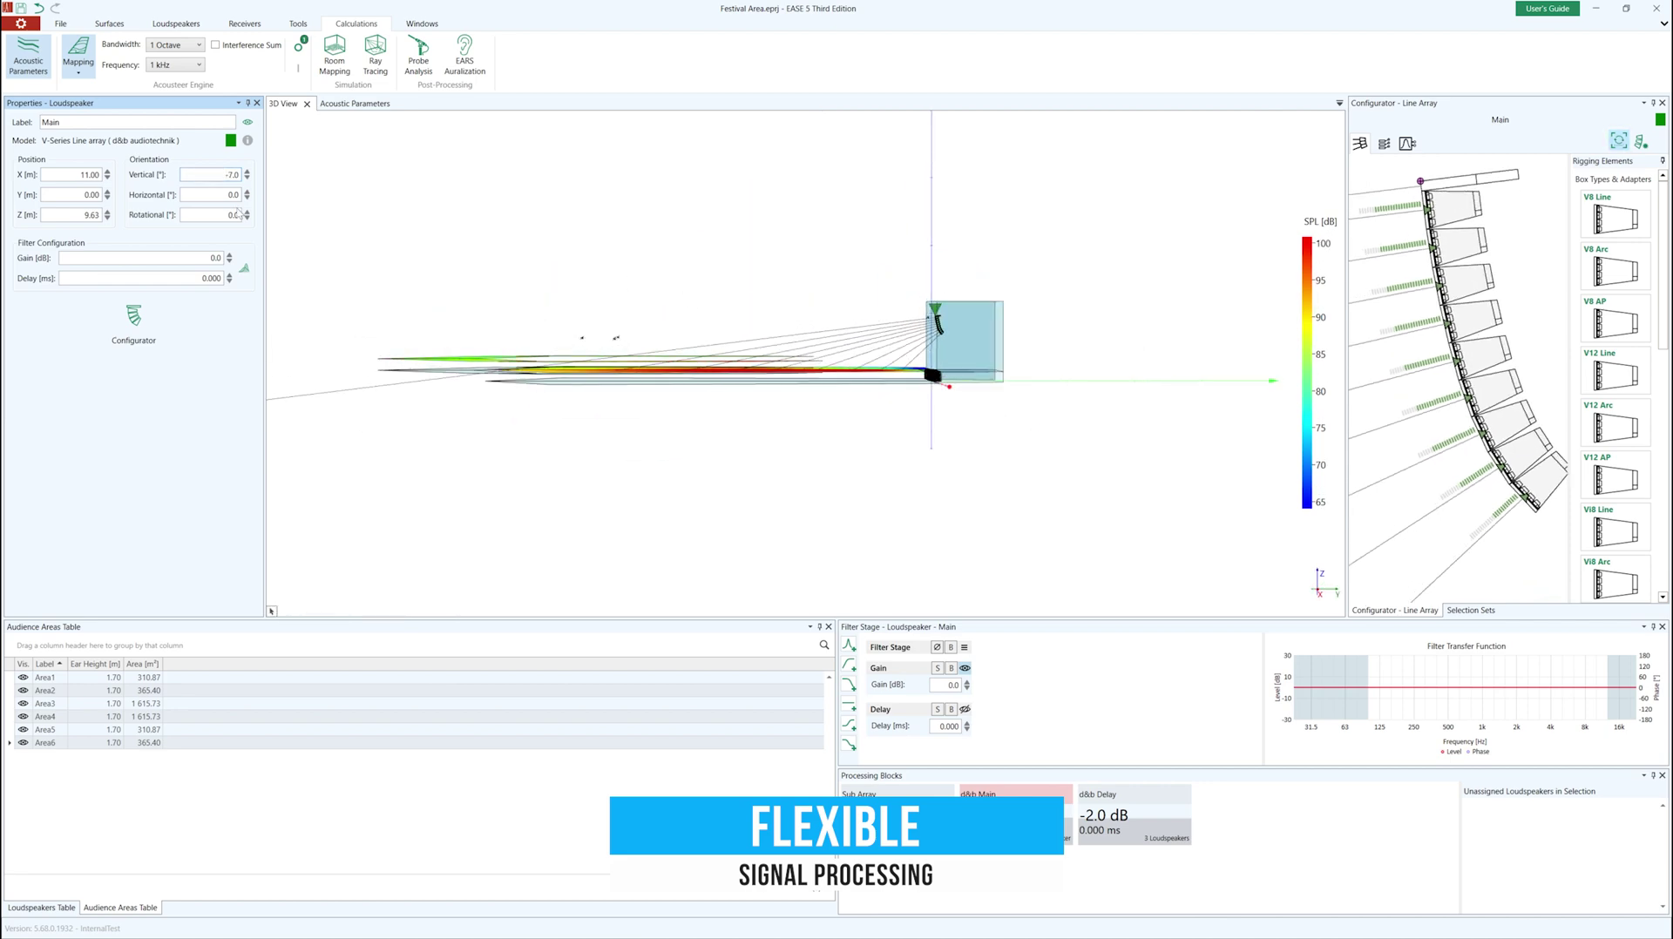
middle_click_drag(471, 348, 549, 382)
scroll(206, 179, "up", 2)
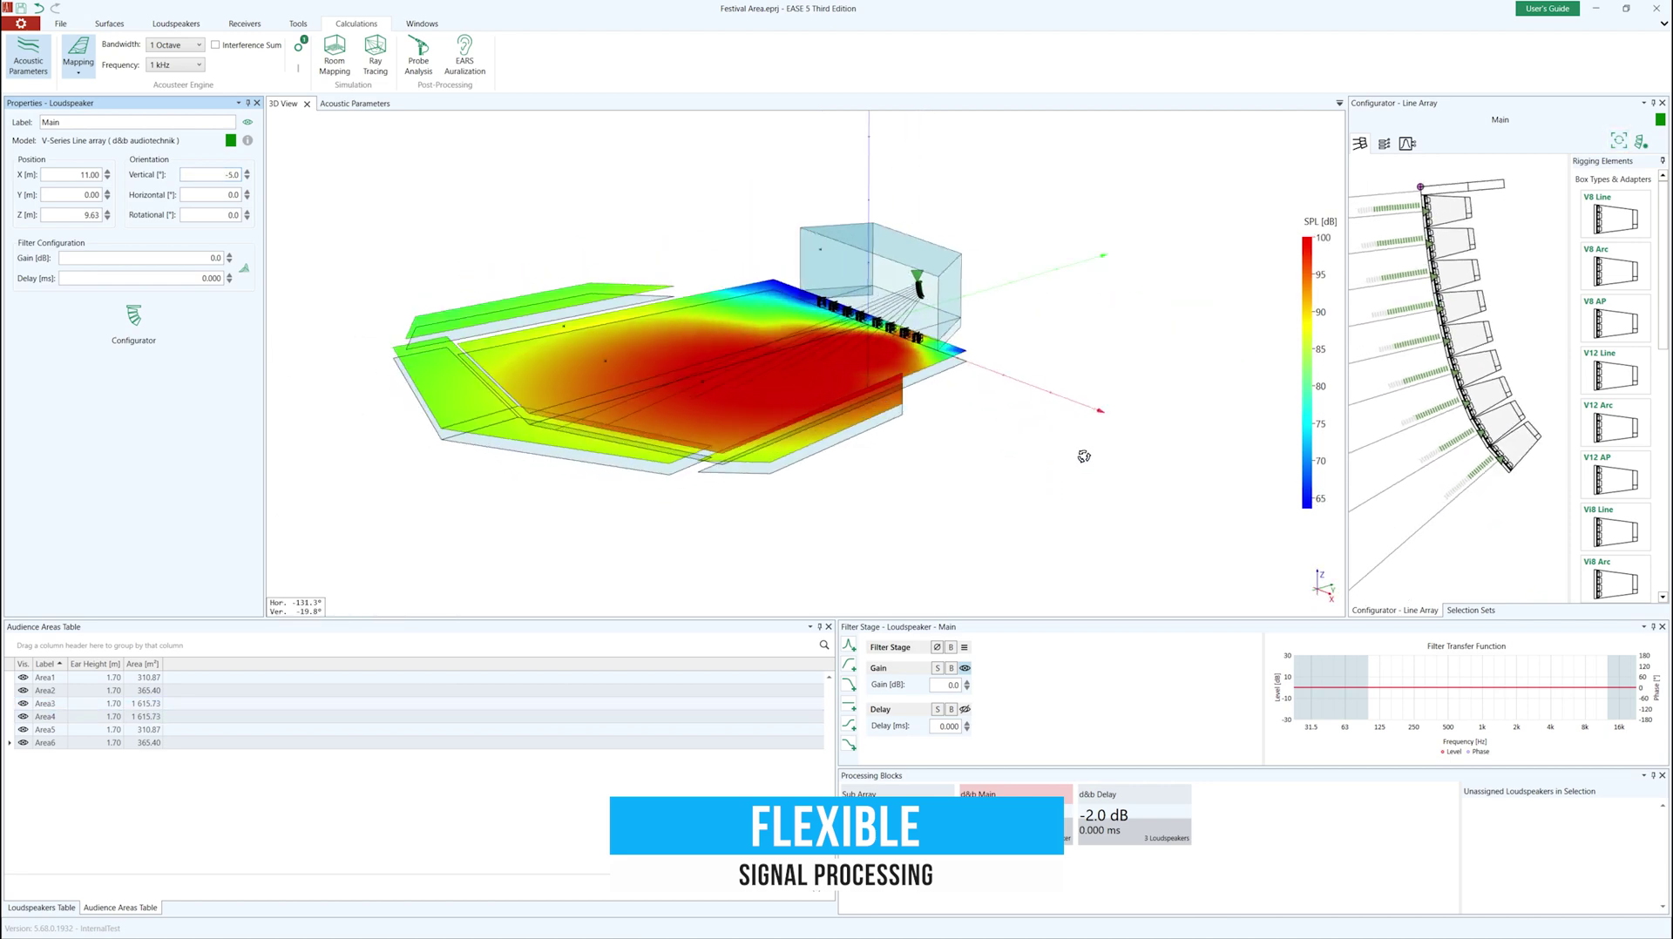
middle_click_drag(1083, 456, 736, 179)
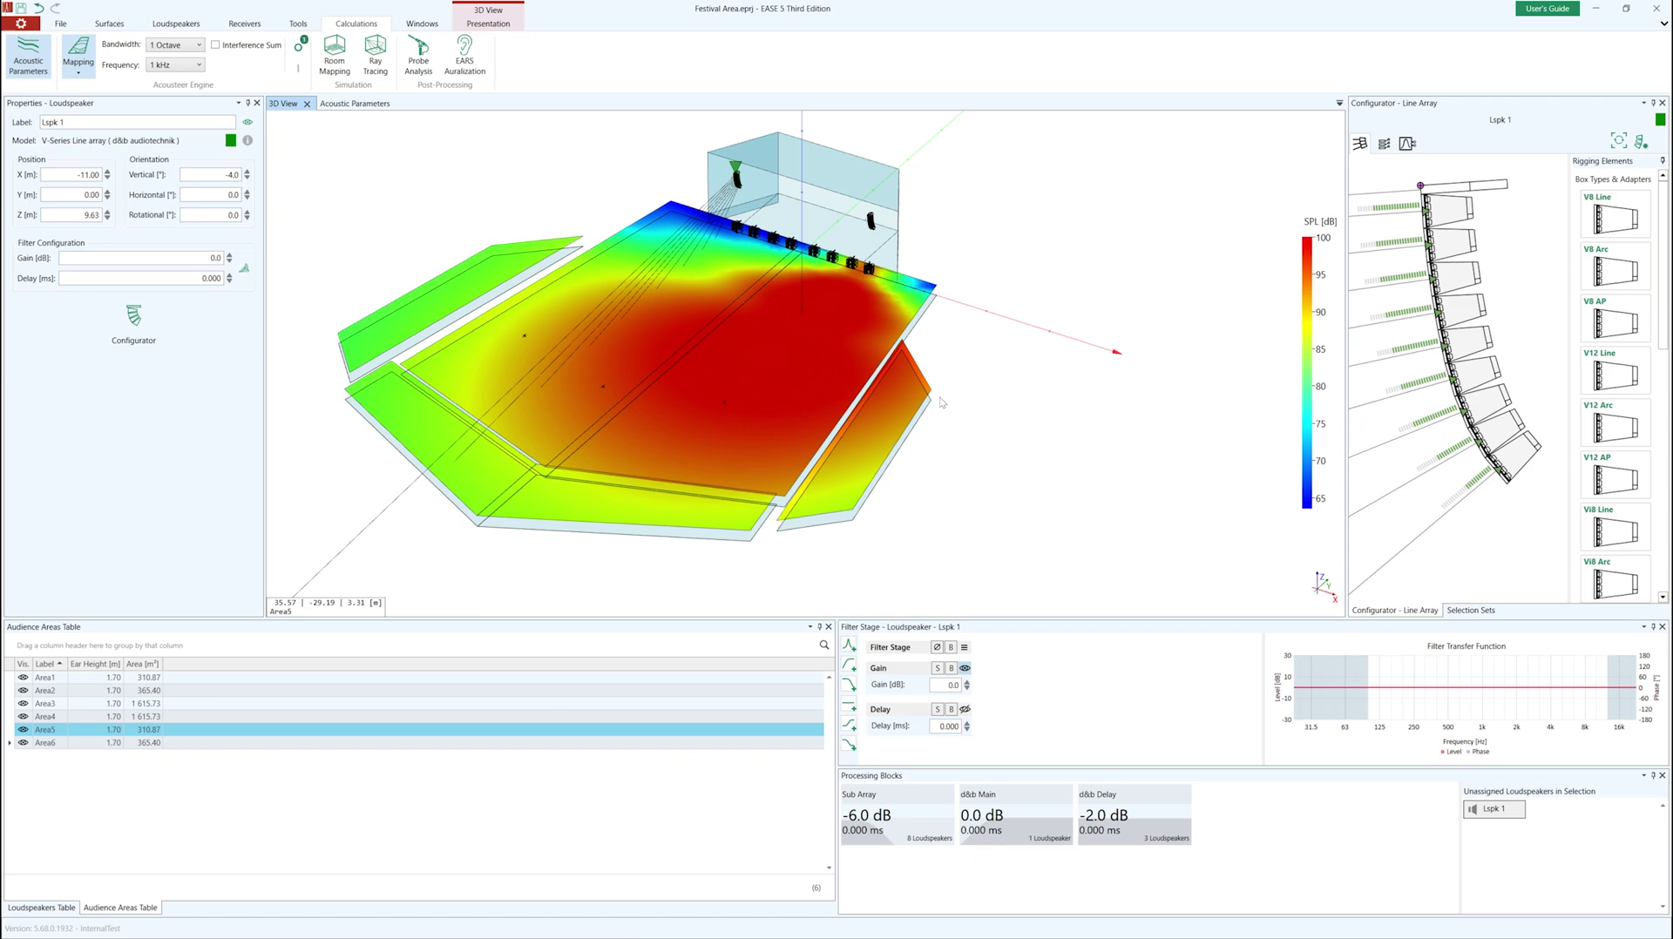
Step: Move Lspk 1 to X -12 m at -5° and check the field coverage
left_click(737, 179)
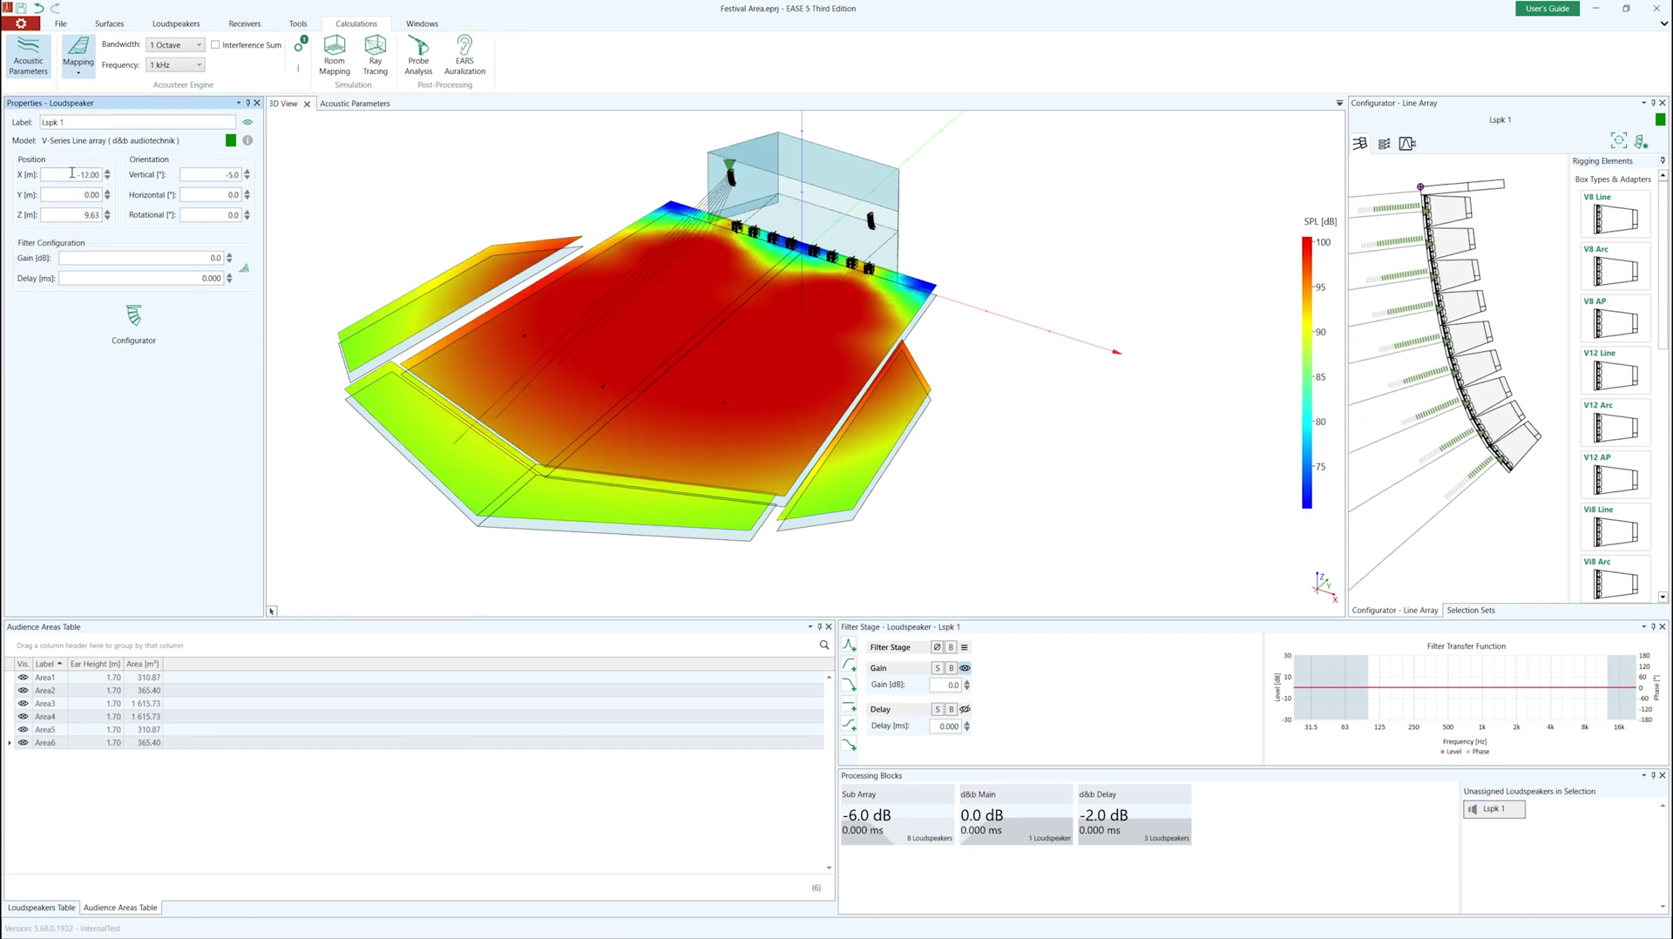
left_click(789, 224)
mouse_move(789, 224)
middle_mouse_down()
mouse_move(902, 331)
mouse_move(139, 181)
middle_mouse_up()
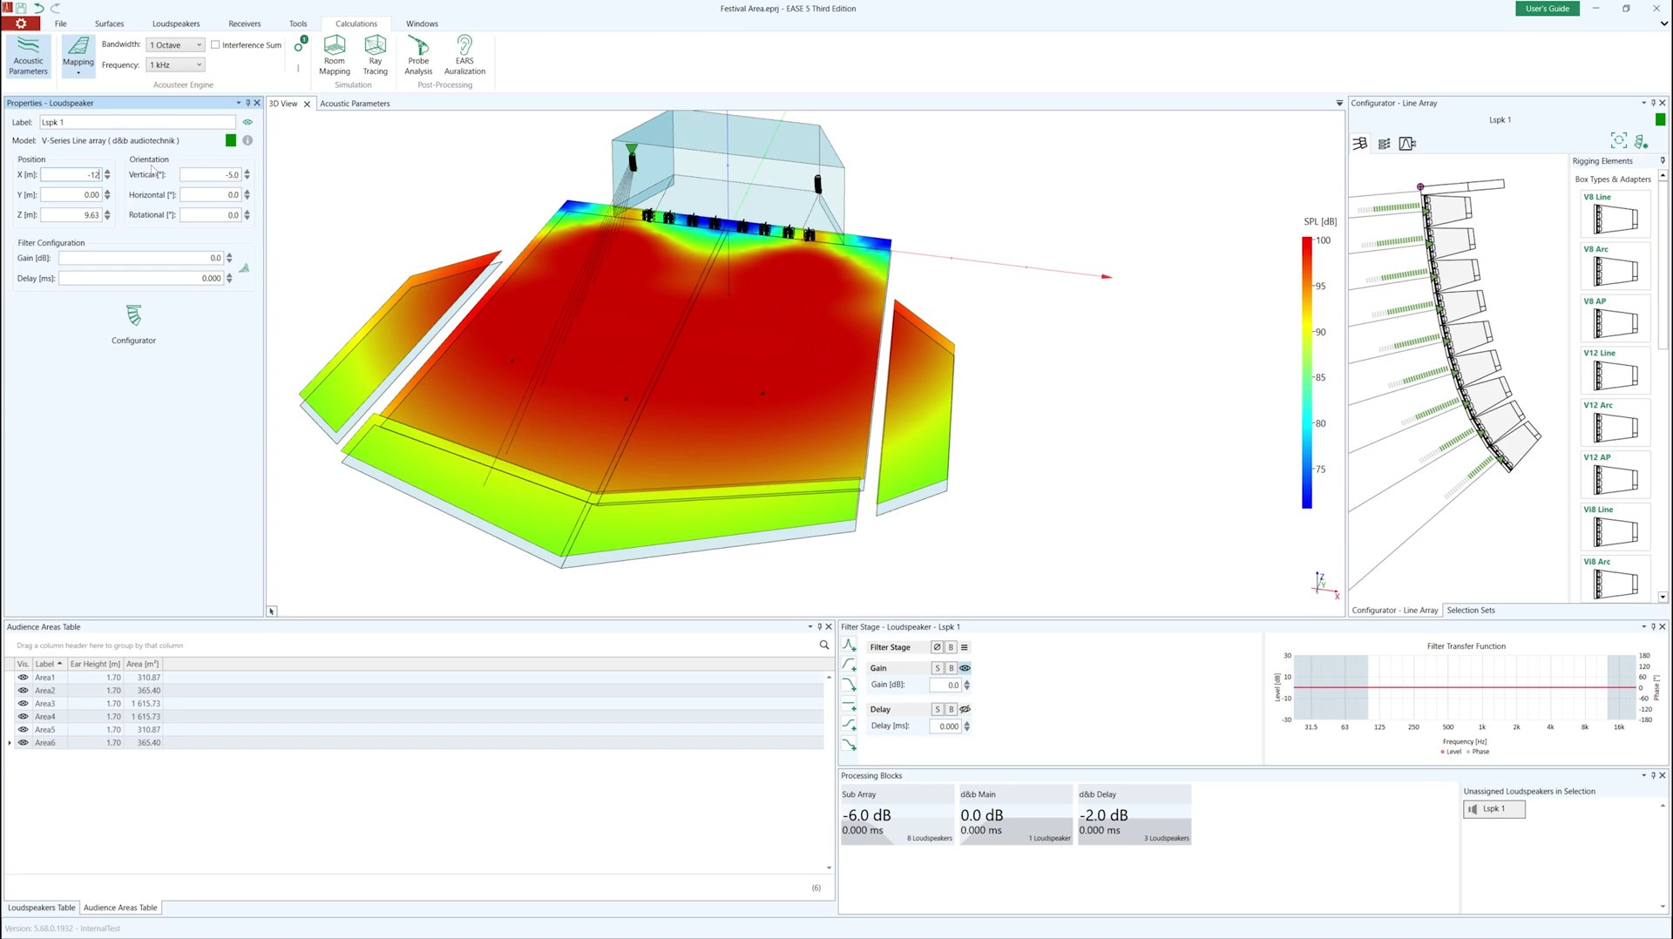
mouse_move(784, 397)
middle_mouse_down()
mouse_move(816, 422)
mouse_move(803, 370)
mouse_move(724, 370)
middle_mouse_up()
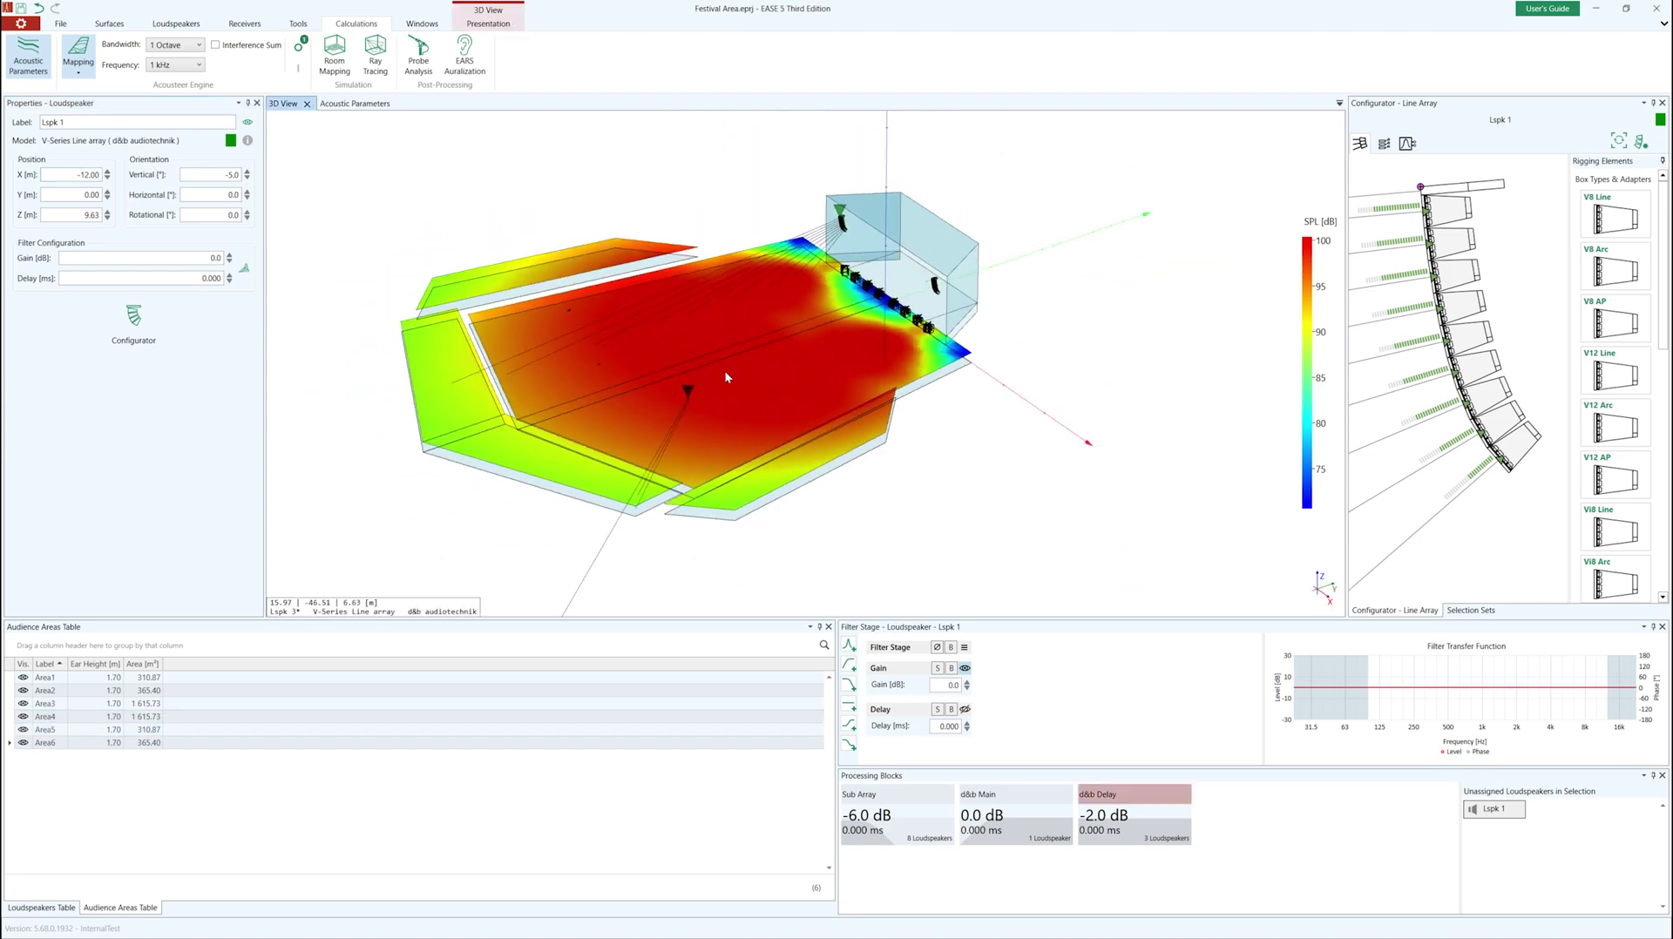
Step: Set the d&b Delay group gain to -3 dB and review the rear field coverage
left_click(1137, 795)
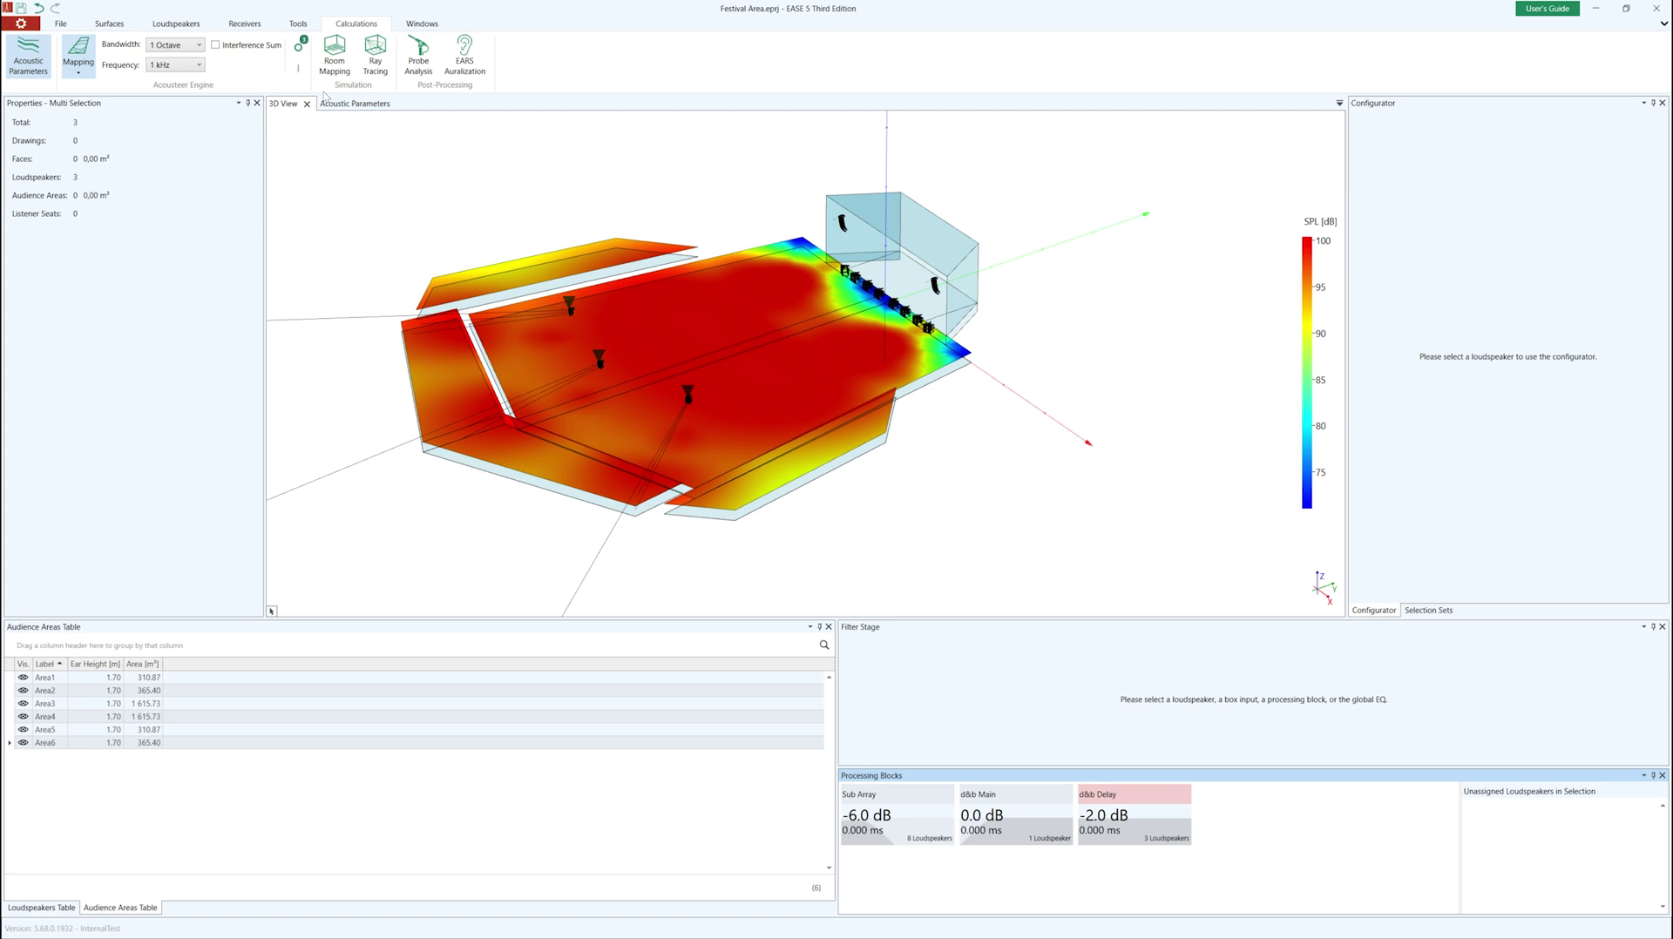
middle_click_drag(849, 495, 854, 477)
left_click(1124, 801)
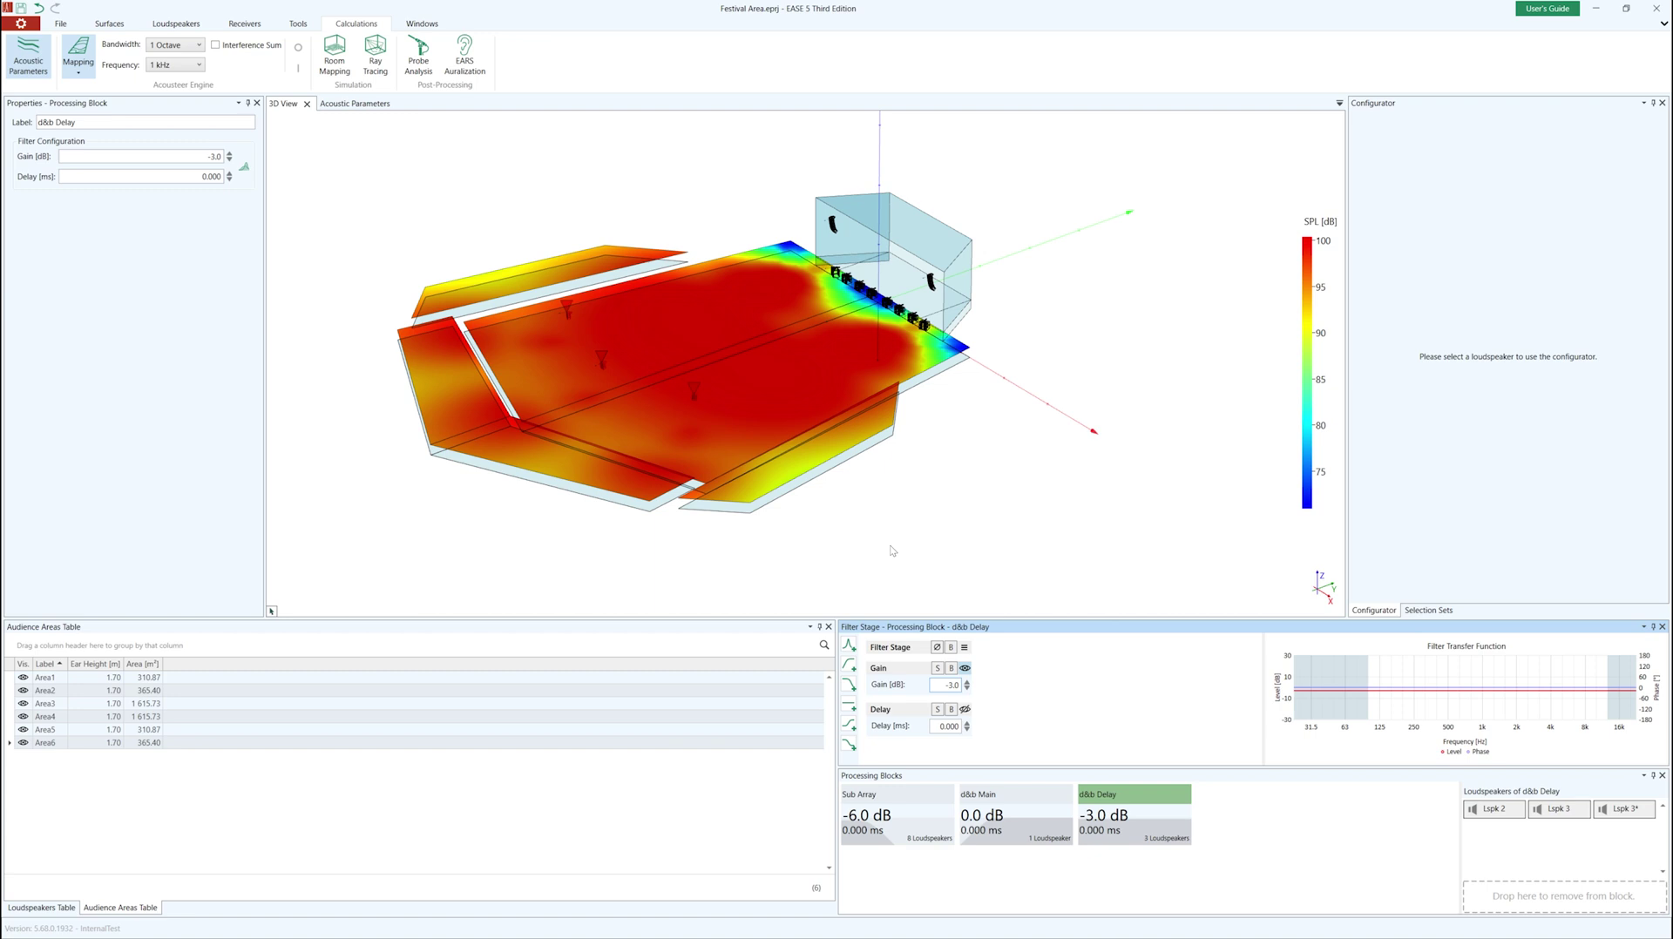
left_click_drag(892, 550, 956, 540)
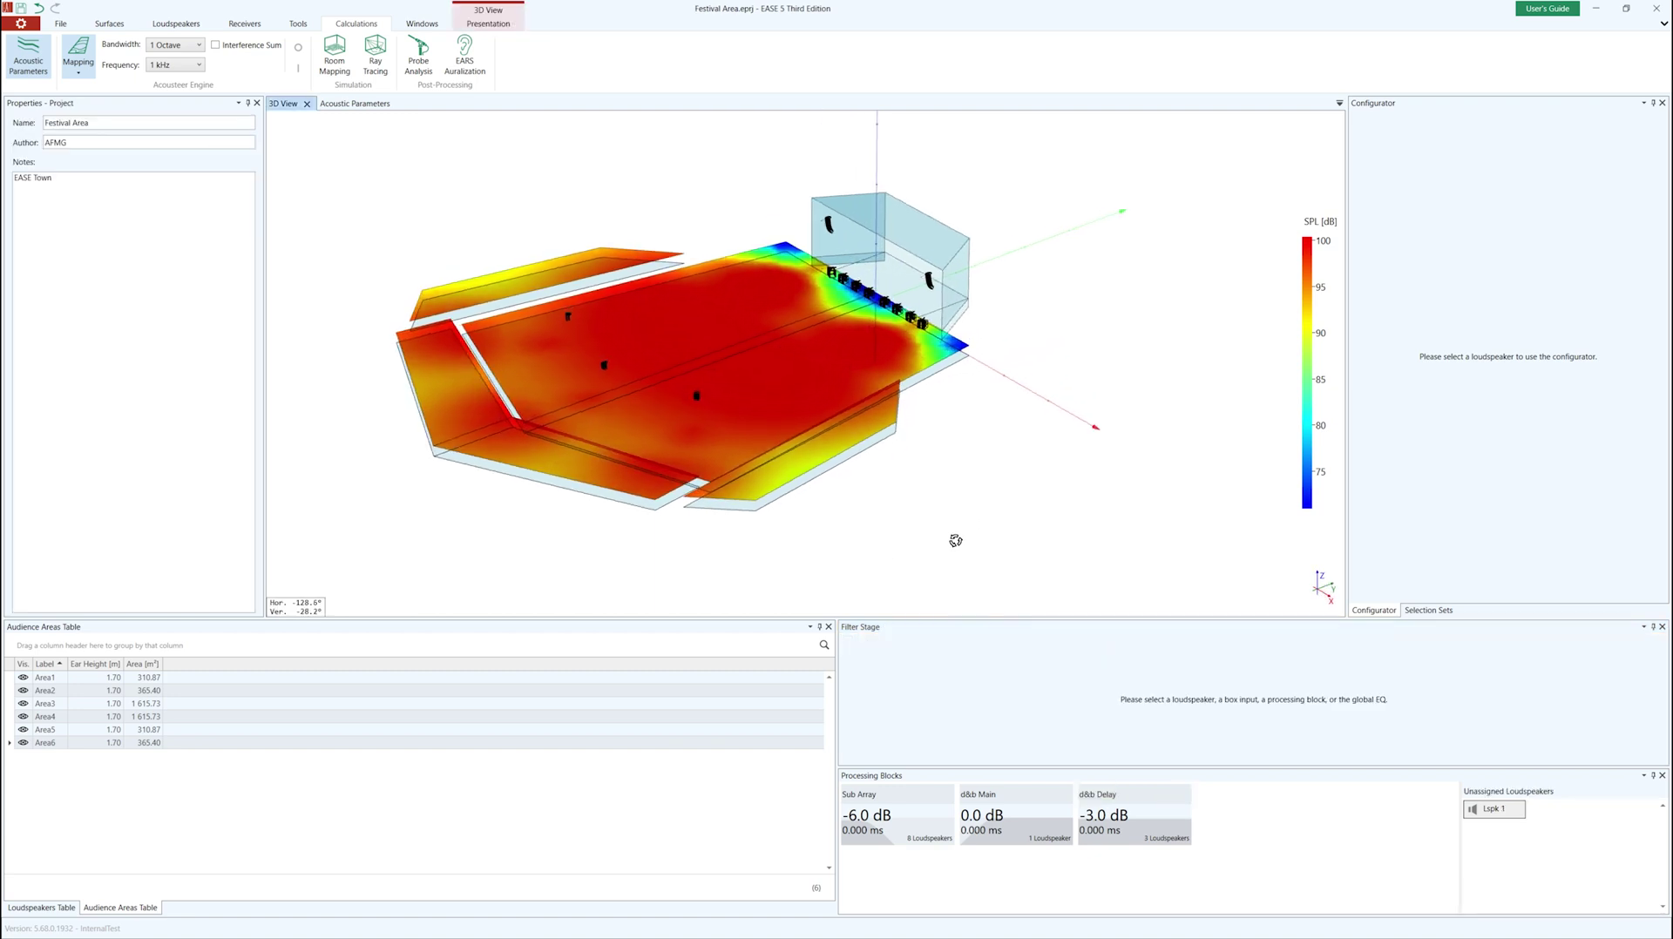
scroll(791, 437, "up", 2)
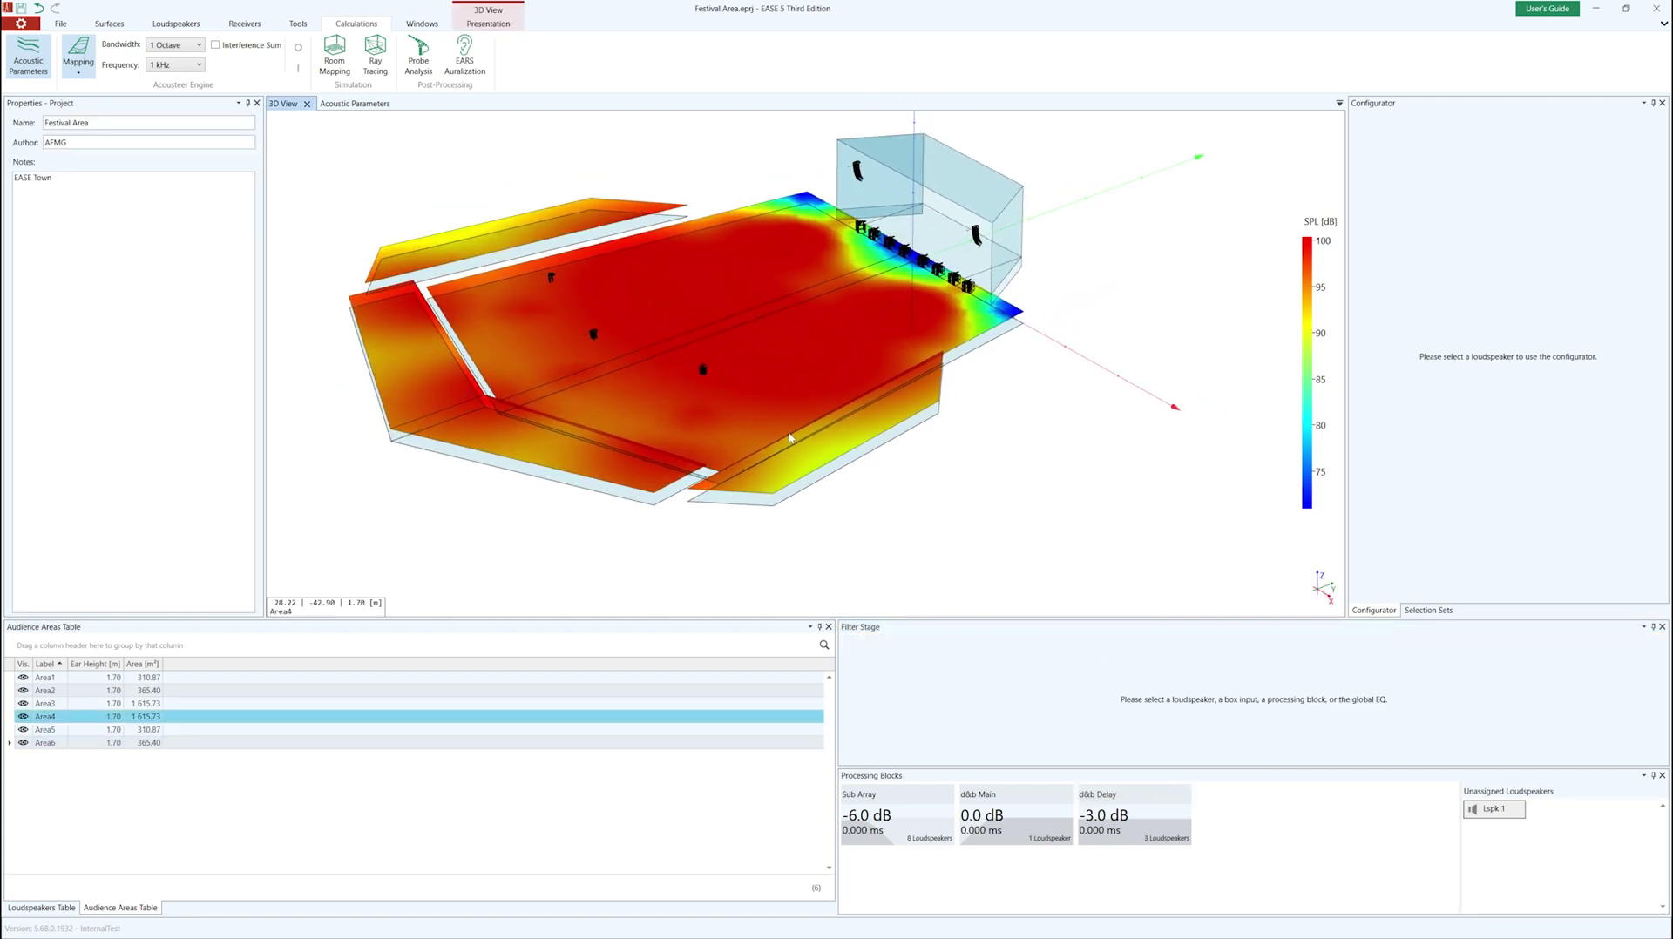
scroll(790, 437, "down", 1)
left_click_drag(913, 433, 686, 497)
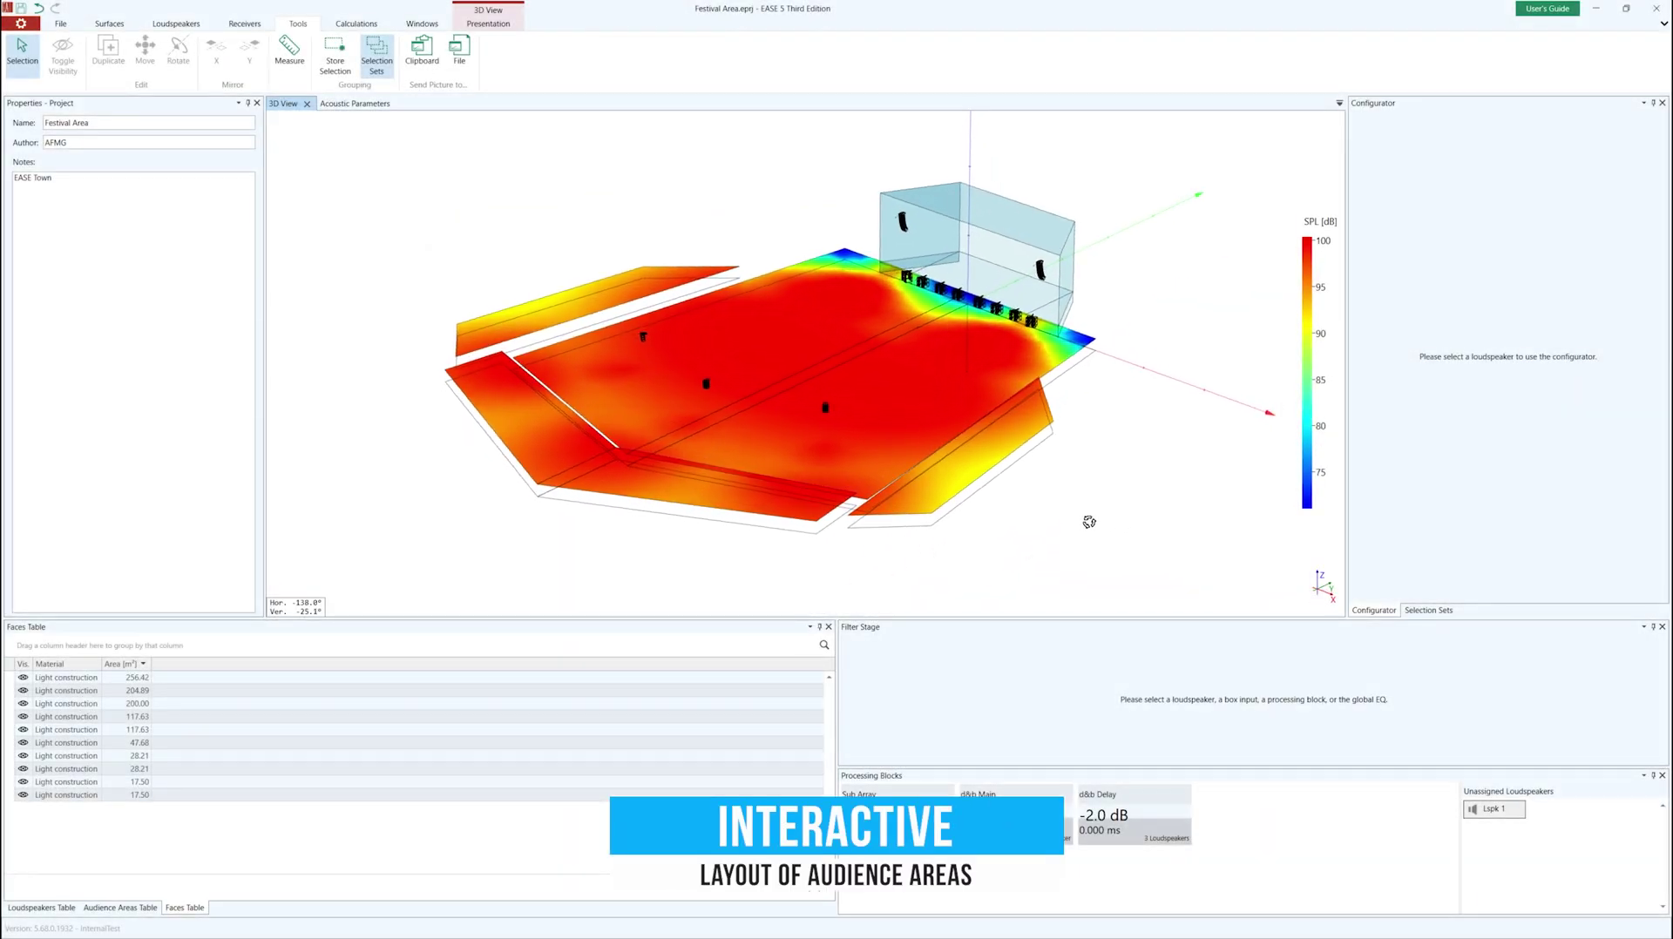
Step: Select audience Area1 from Areas 1–5 and rotate it
left_click(121, 907)
left_click(45, 703)
left_click(45, 742, "shift")
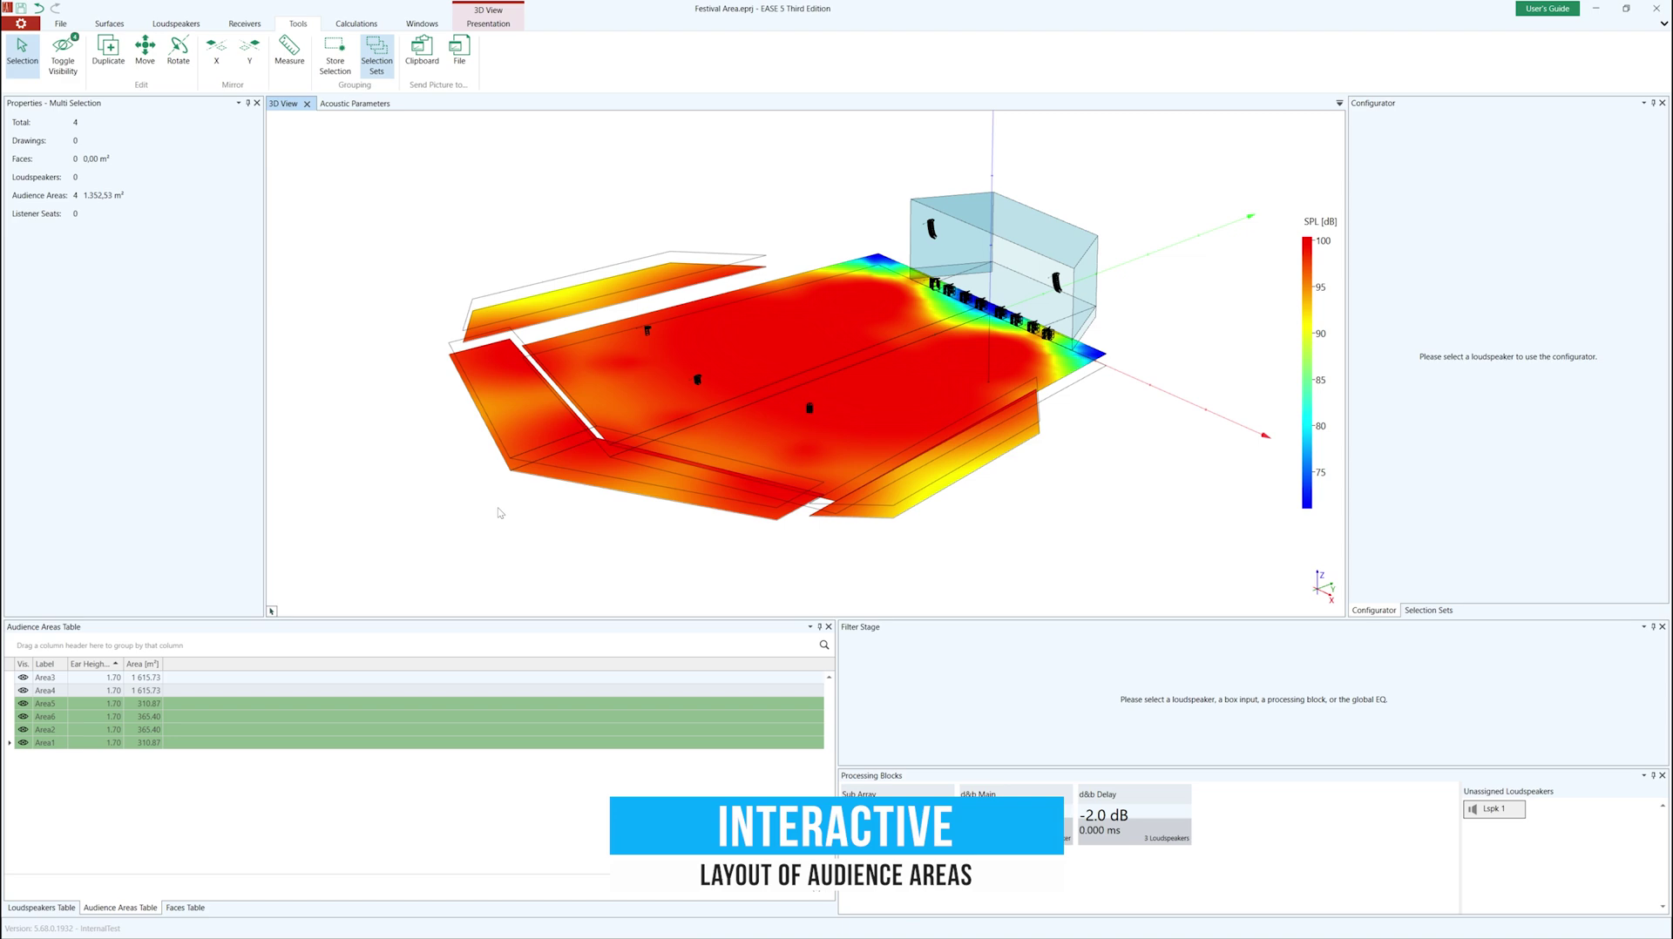
mouse_move(822, 522)
left_mouse_down()
mouse_move(547, 374)
mouse_move(638, 415)
left_mouse_up()
left_click(547, 375)
key("r")
left_click(601, 228)
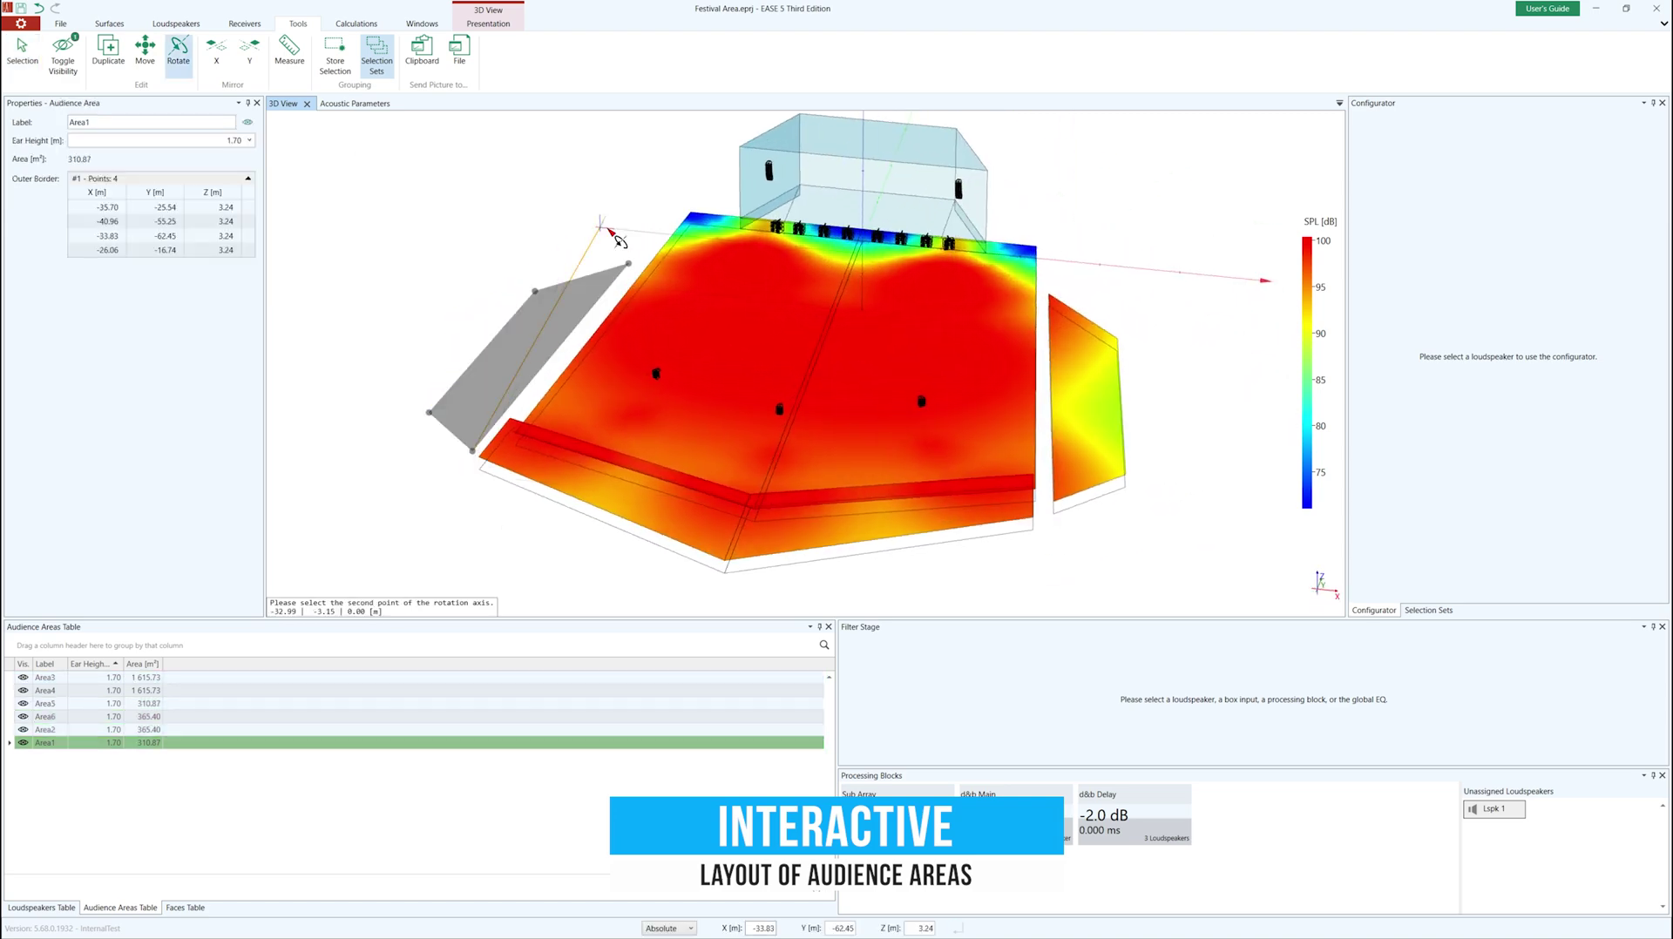
mouse_move(1090, 435)
left_mouse_down()
mouse_move(589, 424)
mouse_move(271, 611)
left_mouse_up()
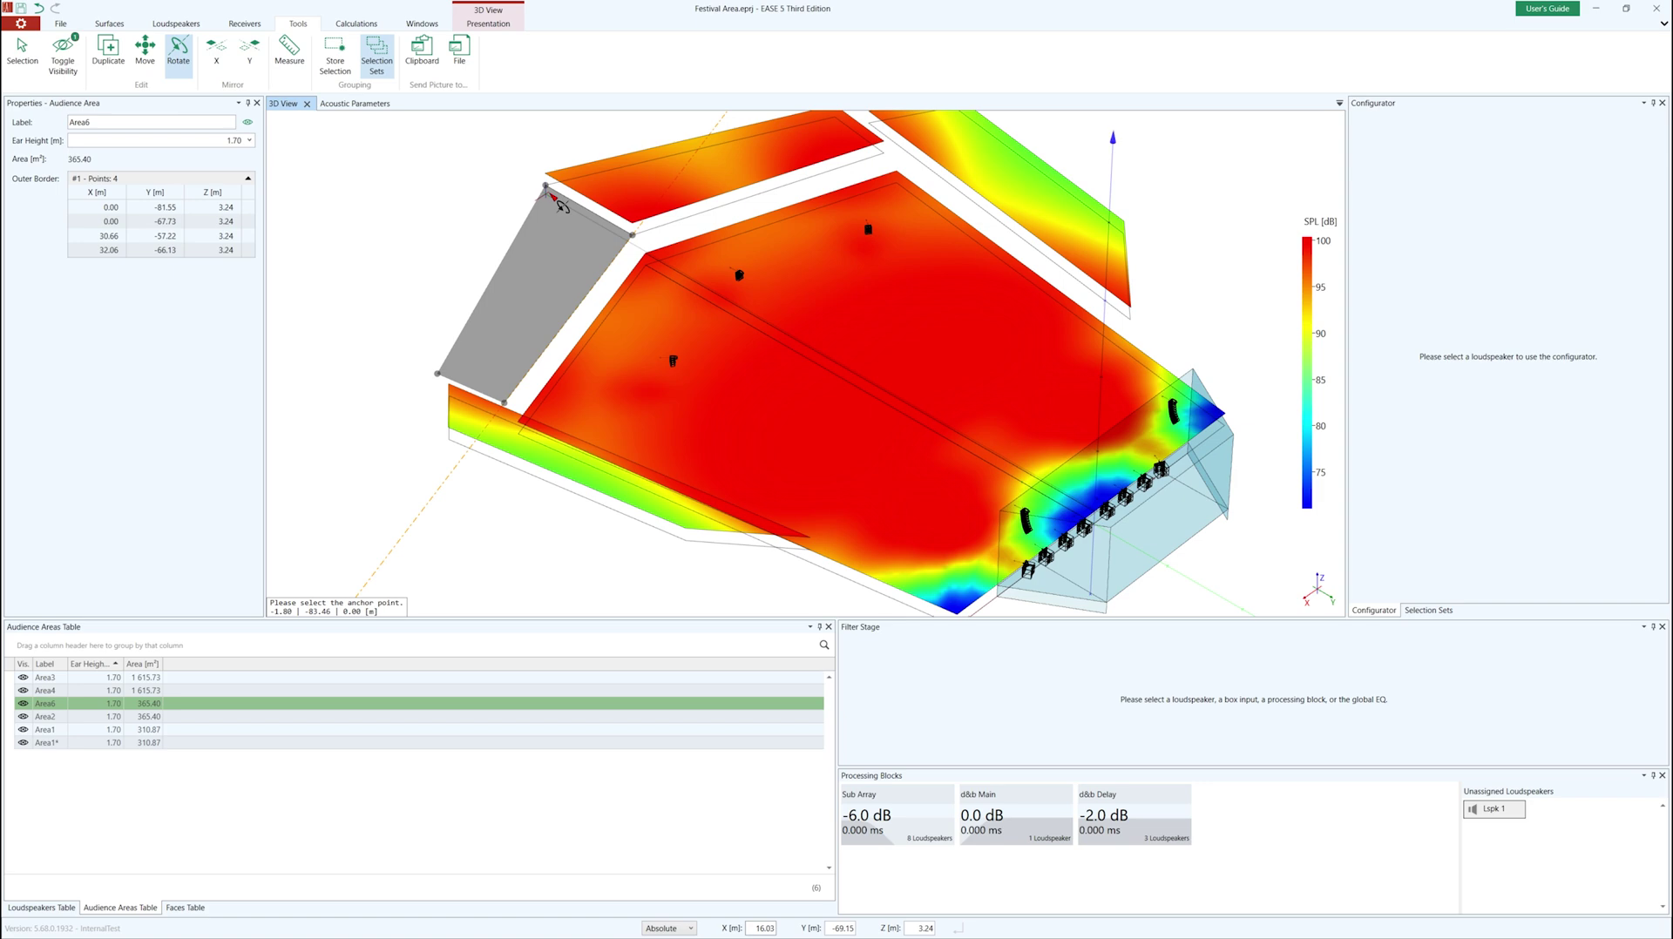
left_click(540, 166)
Step: Create audience area Area7* above the chosen face
left_click_drag(540, 166, 739, 402)
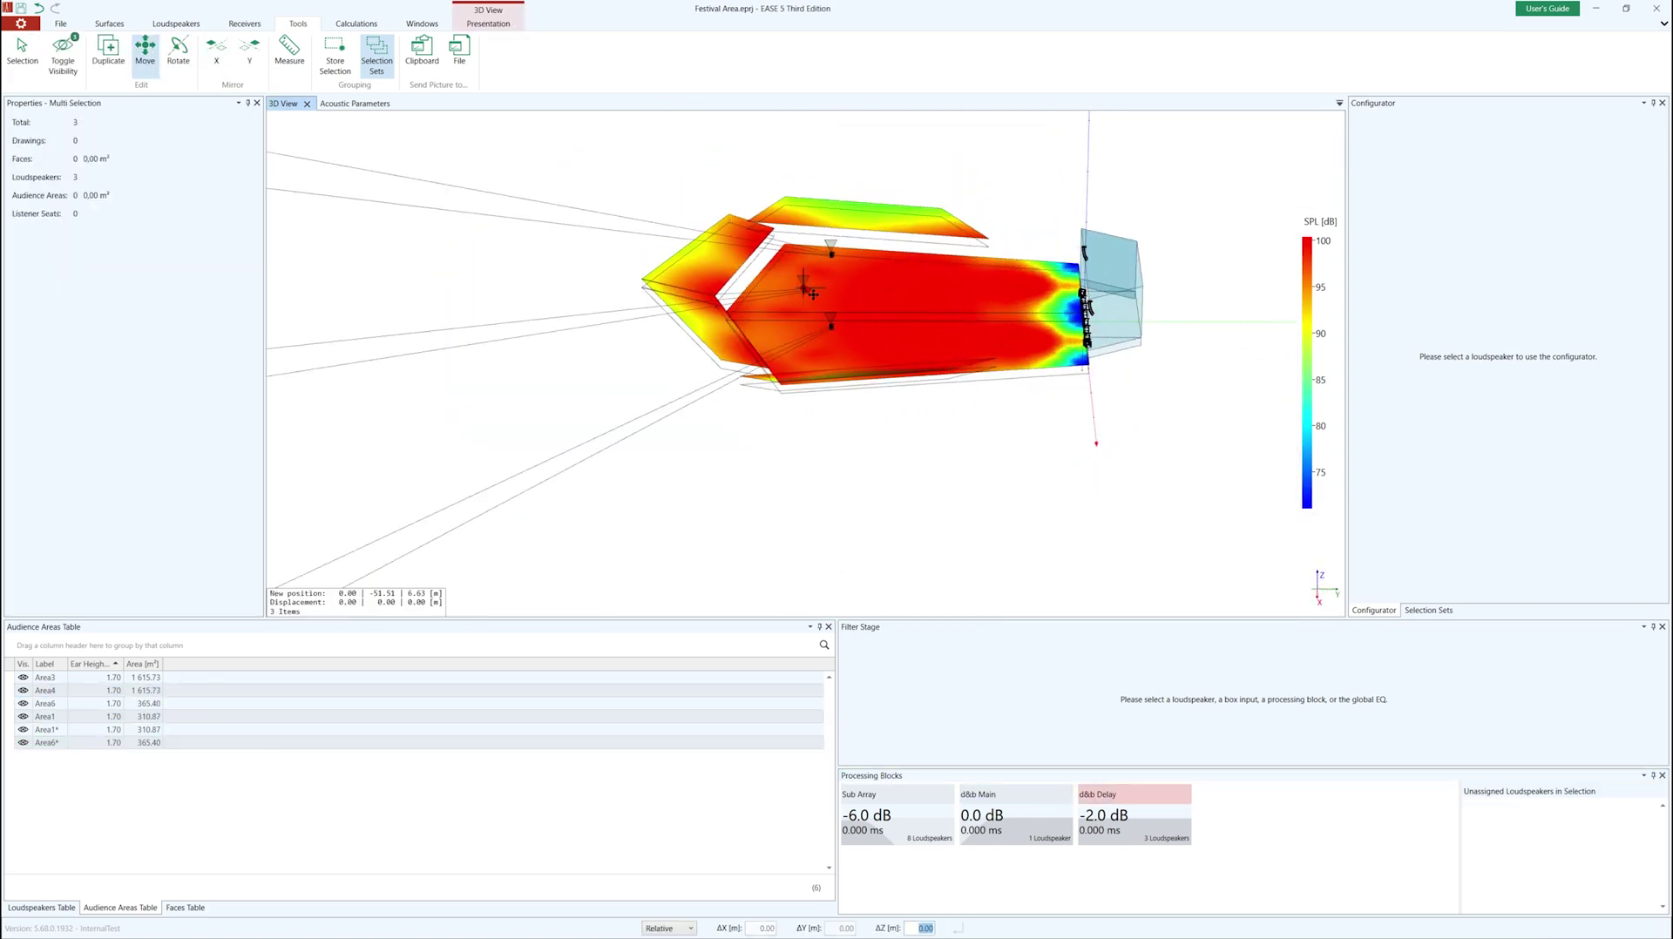
left_click_drag(813, 295, 858, 410)
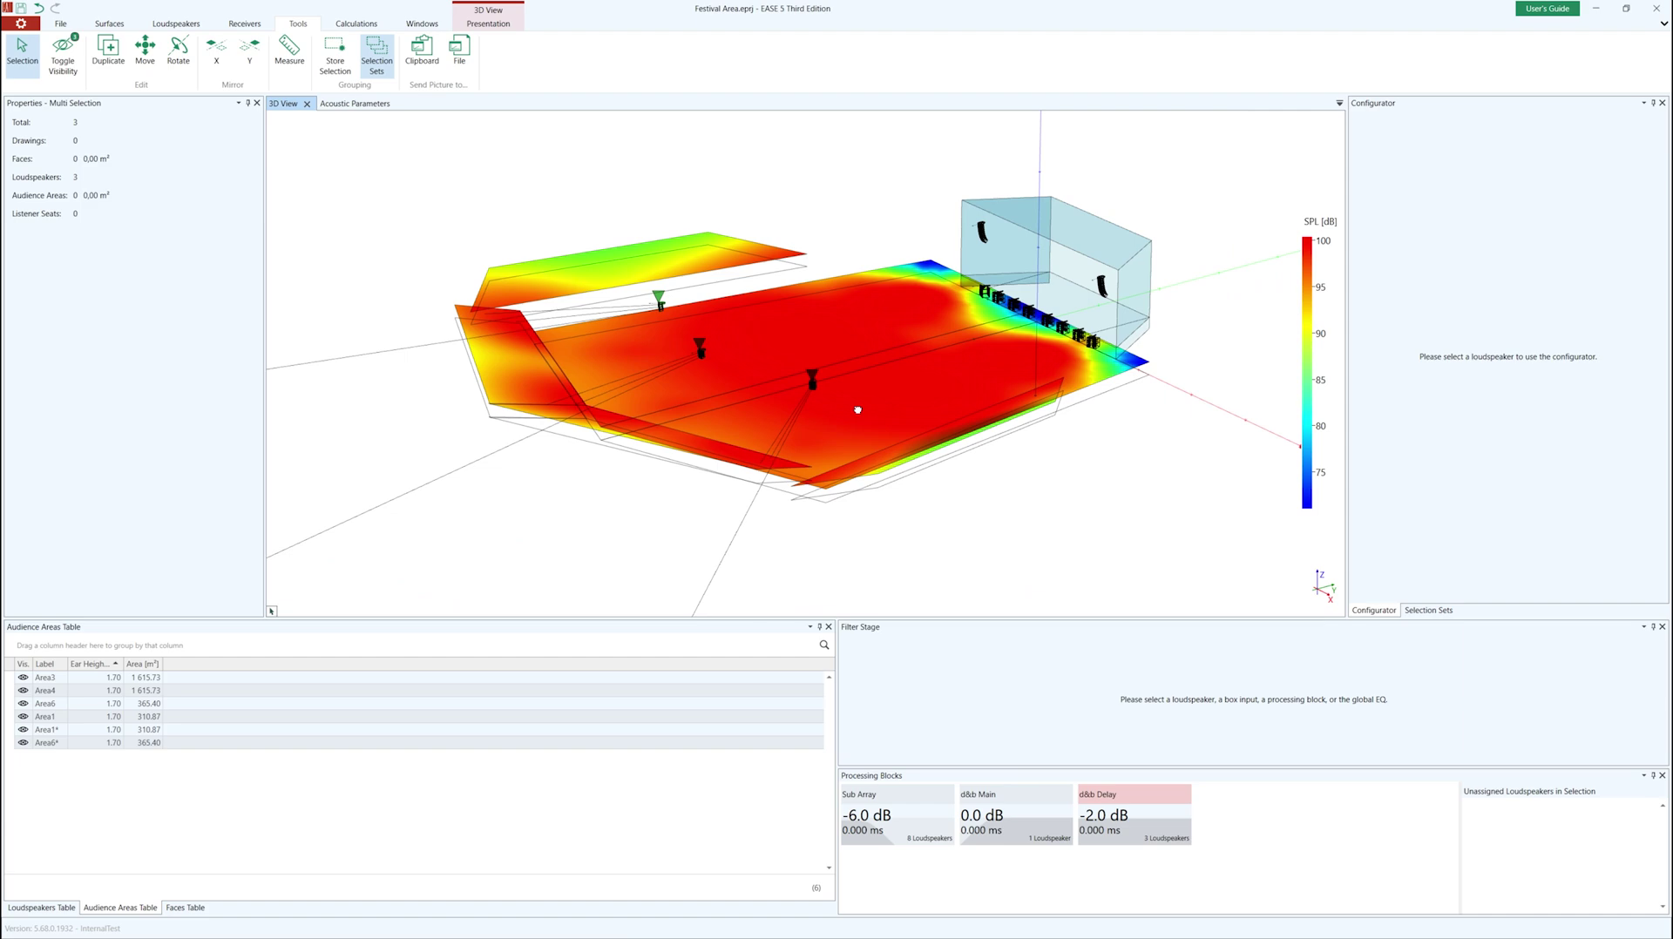
scroll(550, 461, "up", 2)
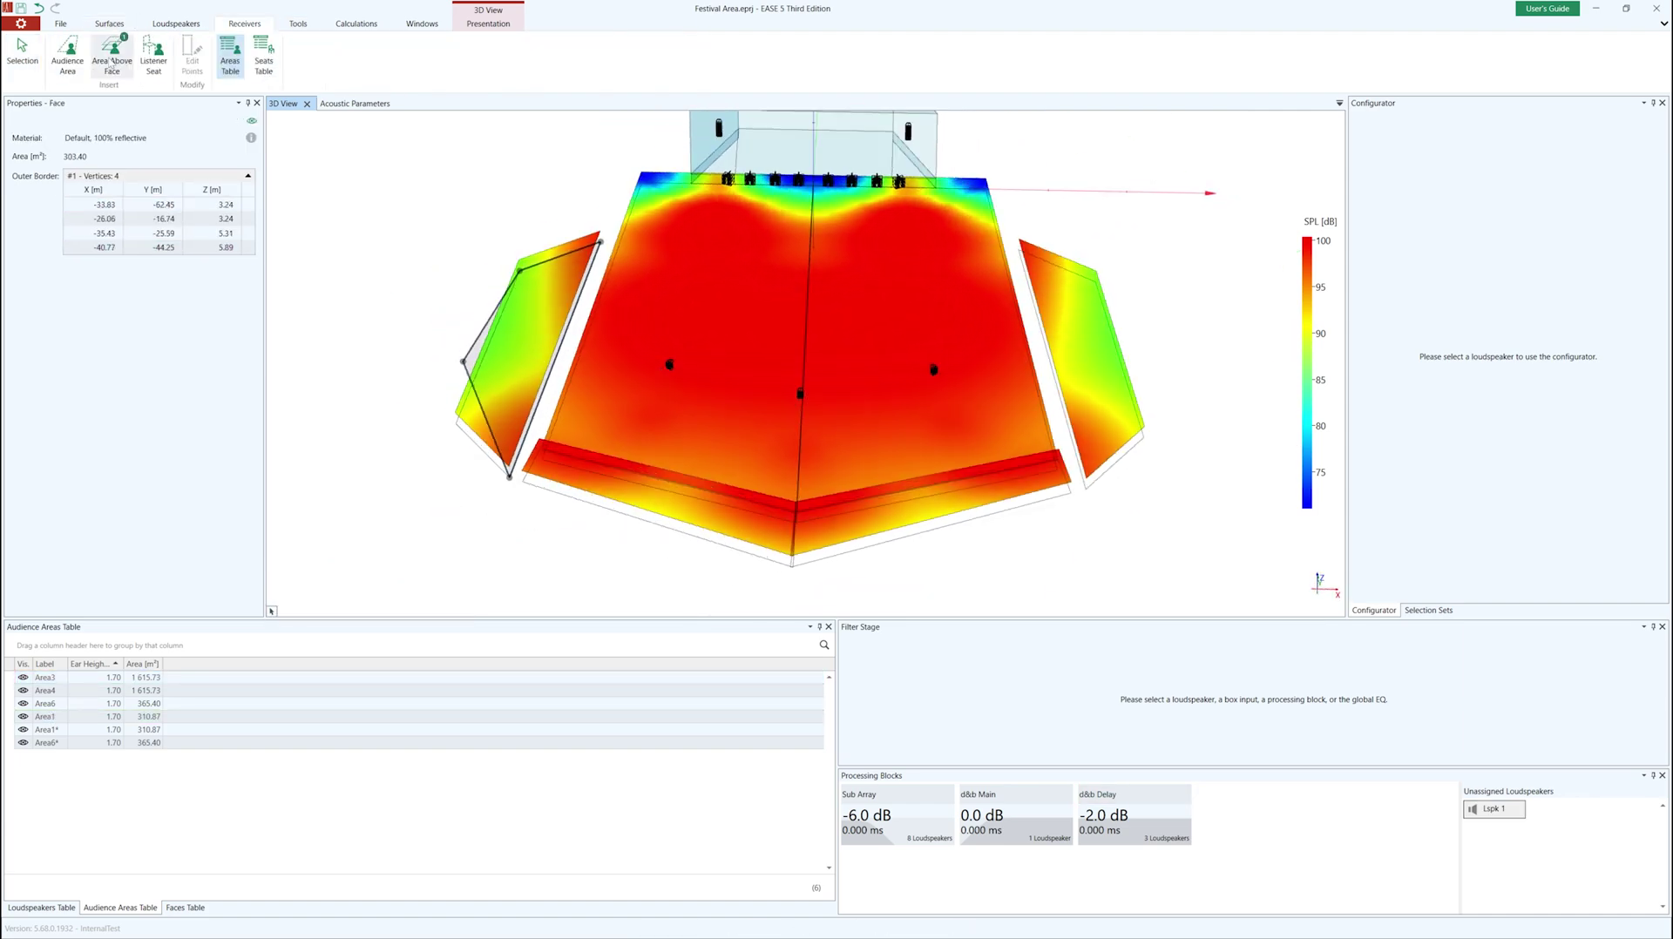
left_click(112, 61)
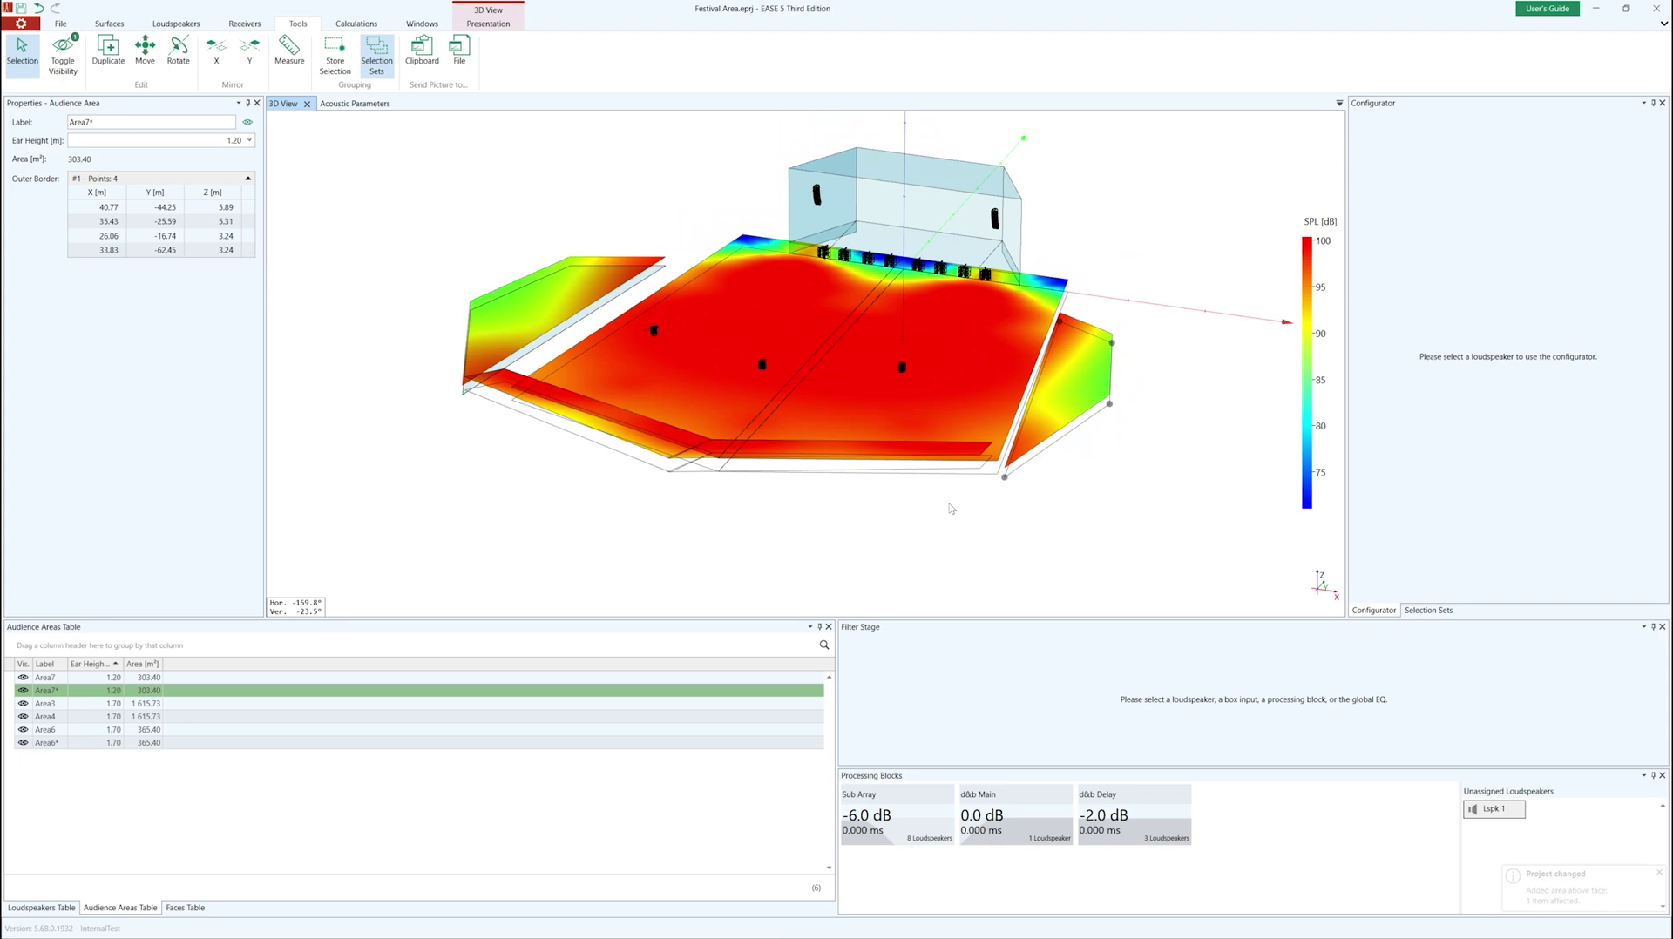
middle_click_drag(920, 552, 816, 384)
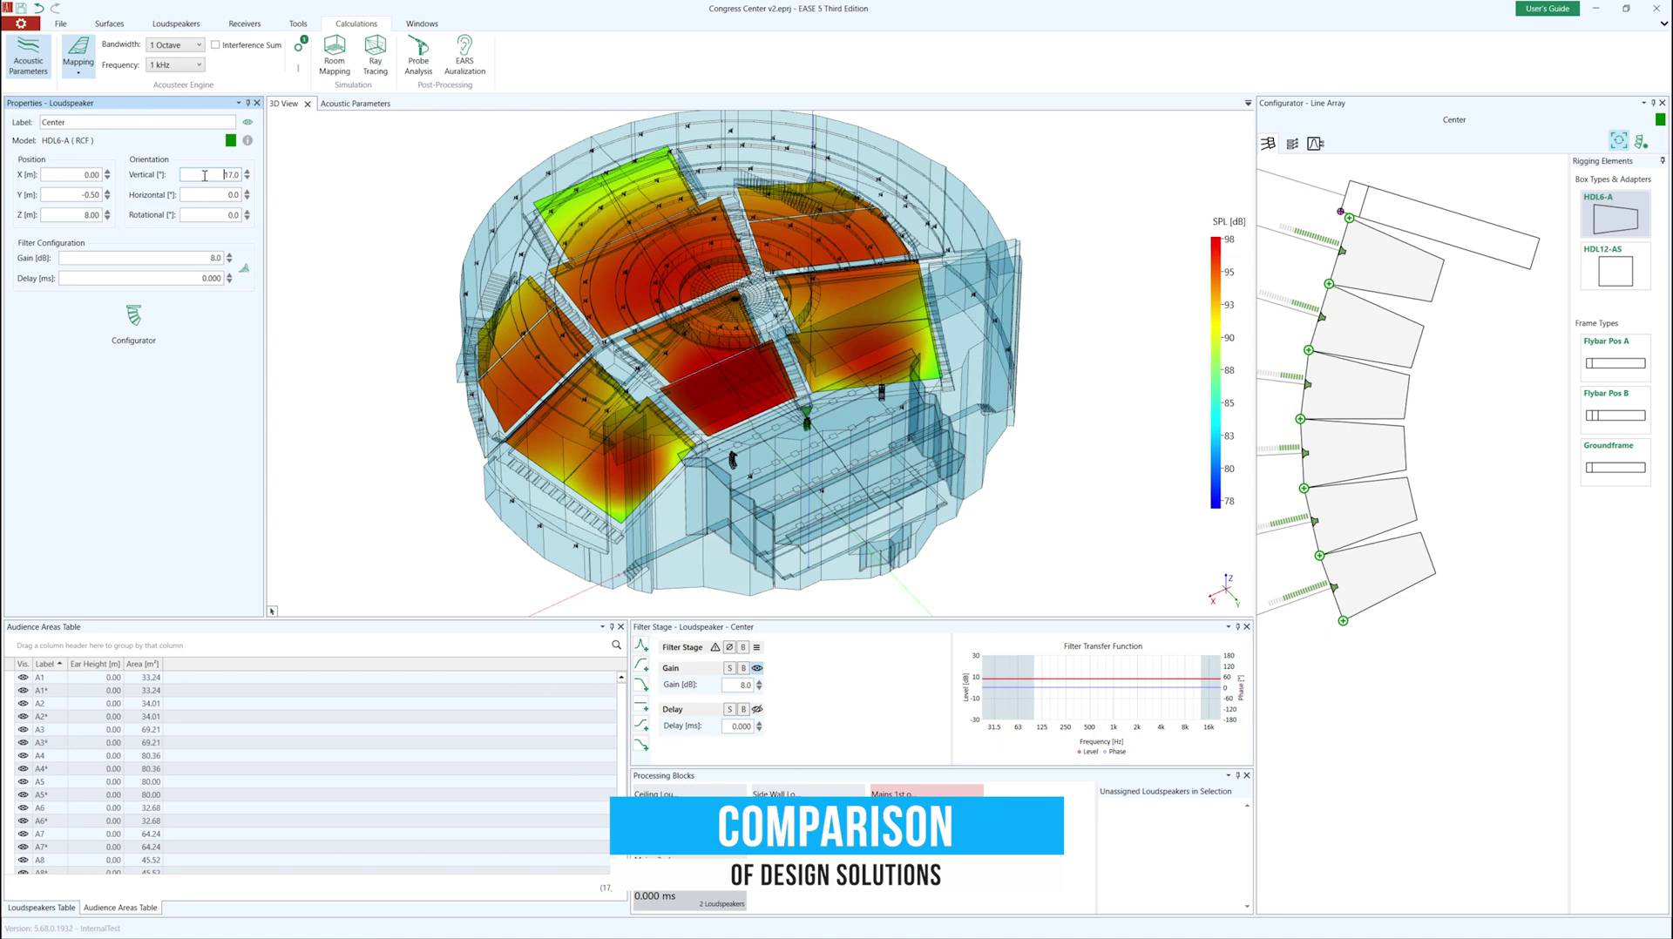
Step: Lower the Center line array's vertical tilt to 7° and pick a new splay angle for one box
type("7")
key("Return")
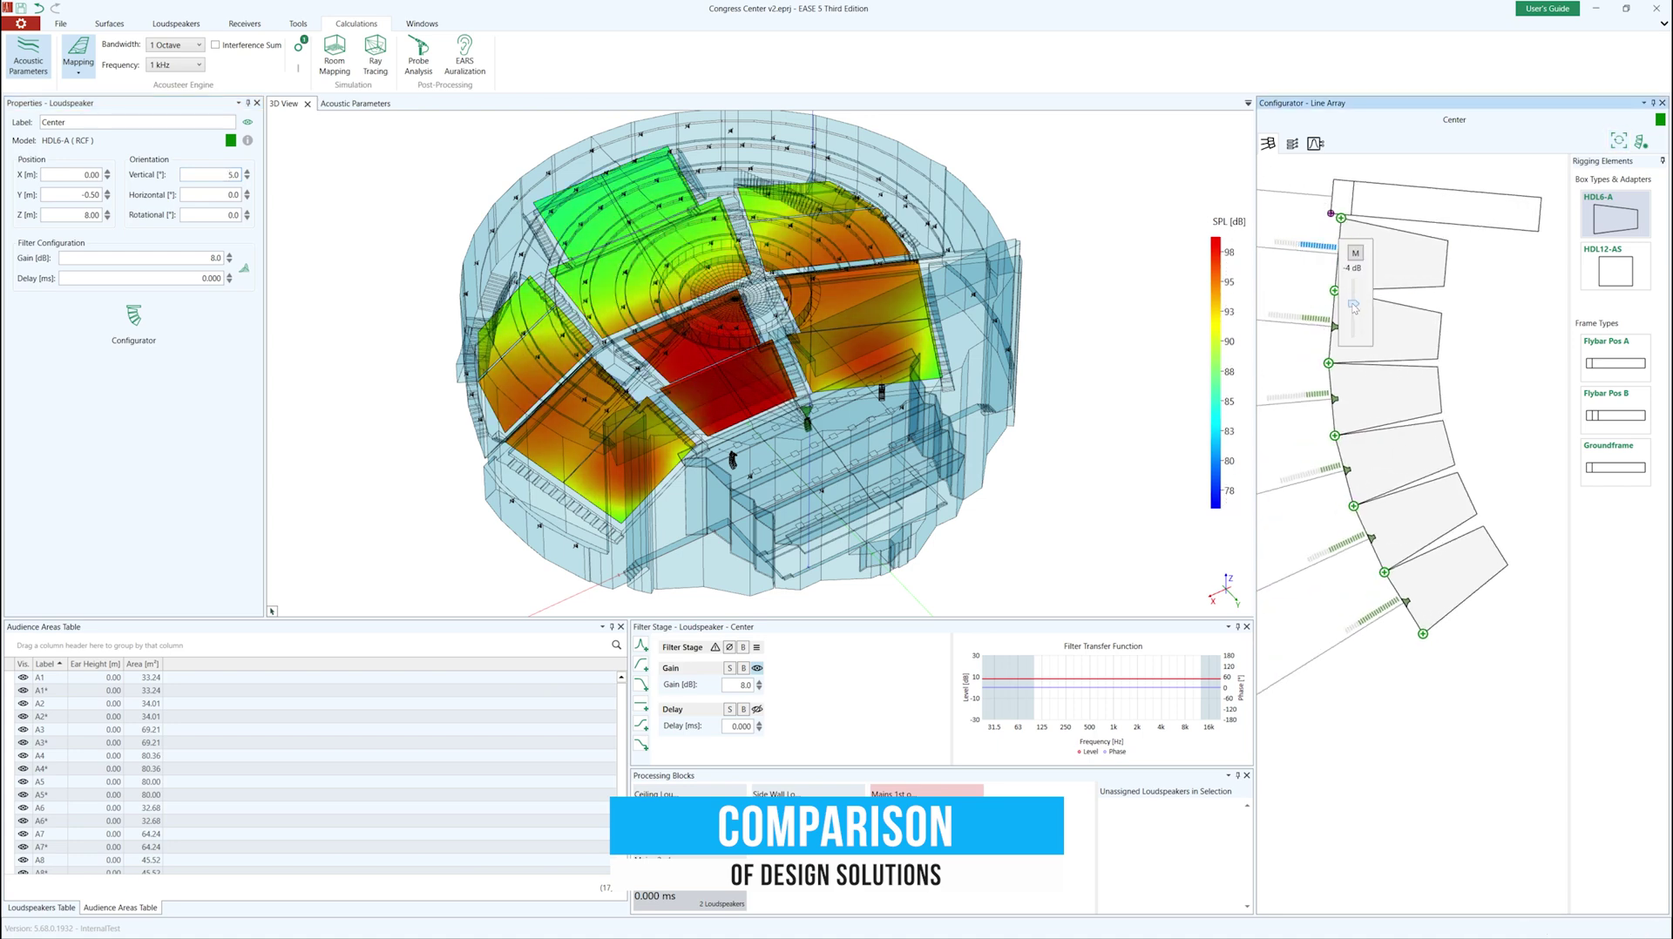
left_click(1298, 316)
left_click(1311, 411)
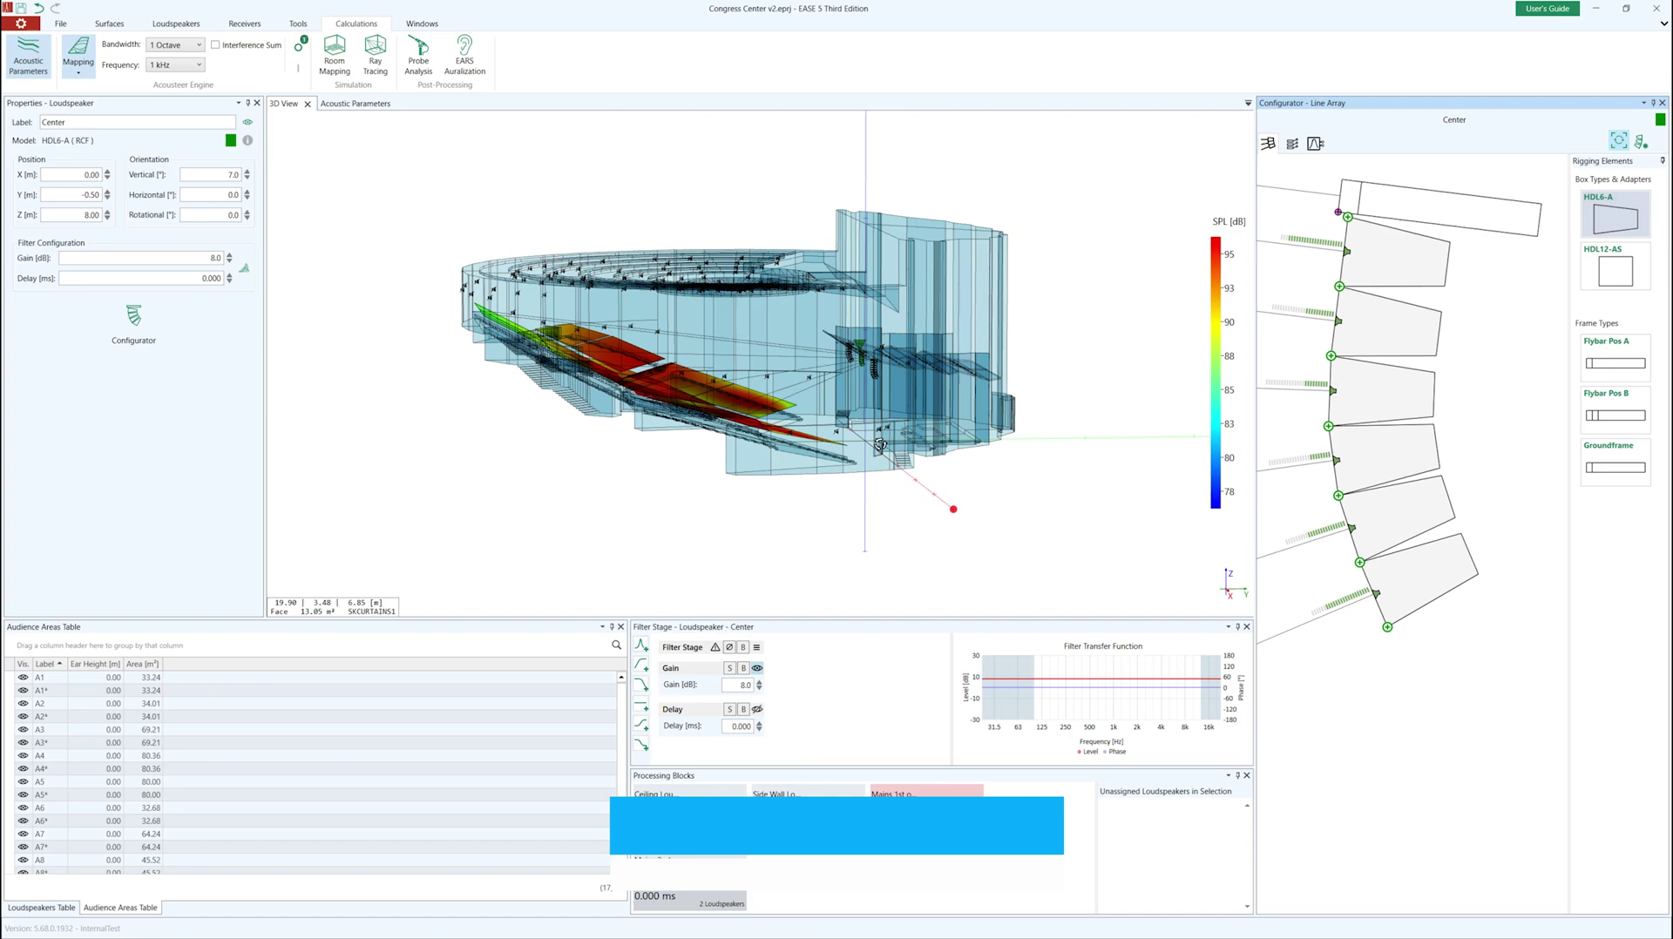
left_click_drag(880, 444, 746, 431)
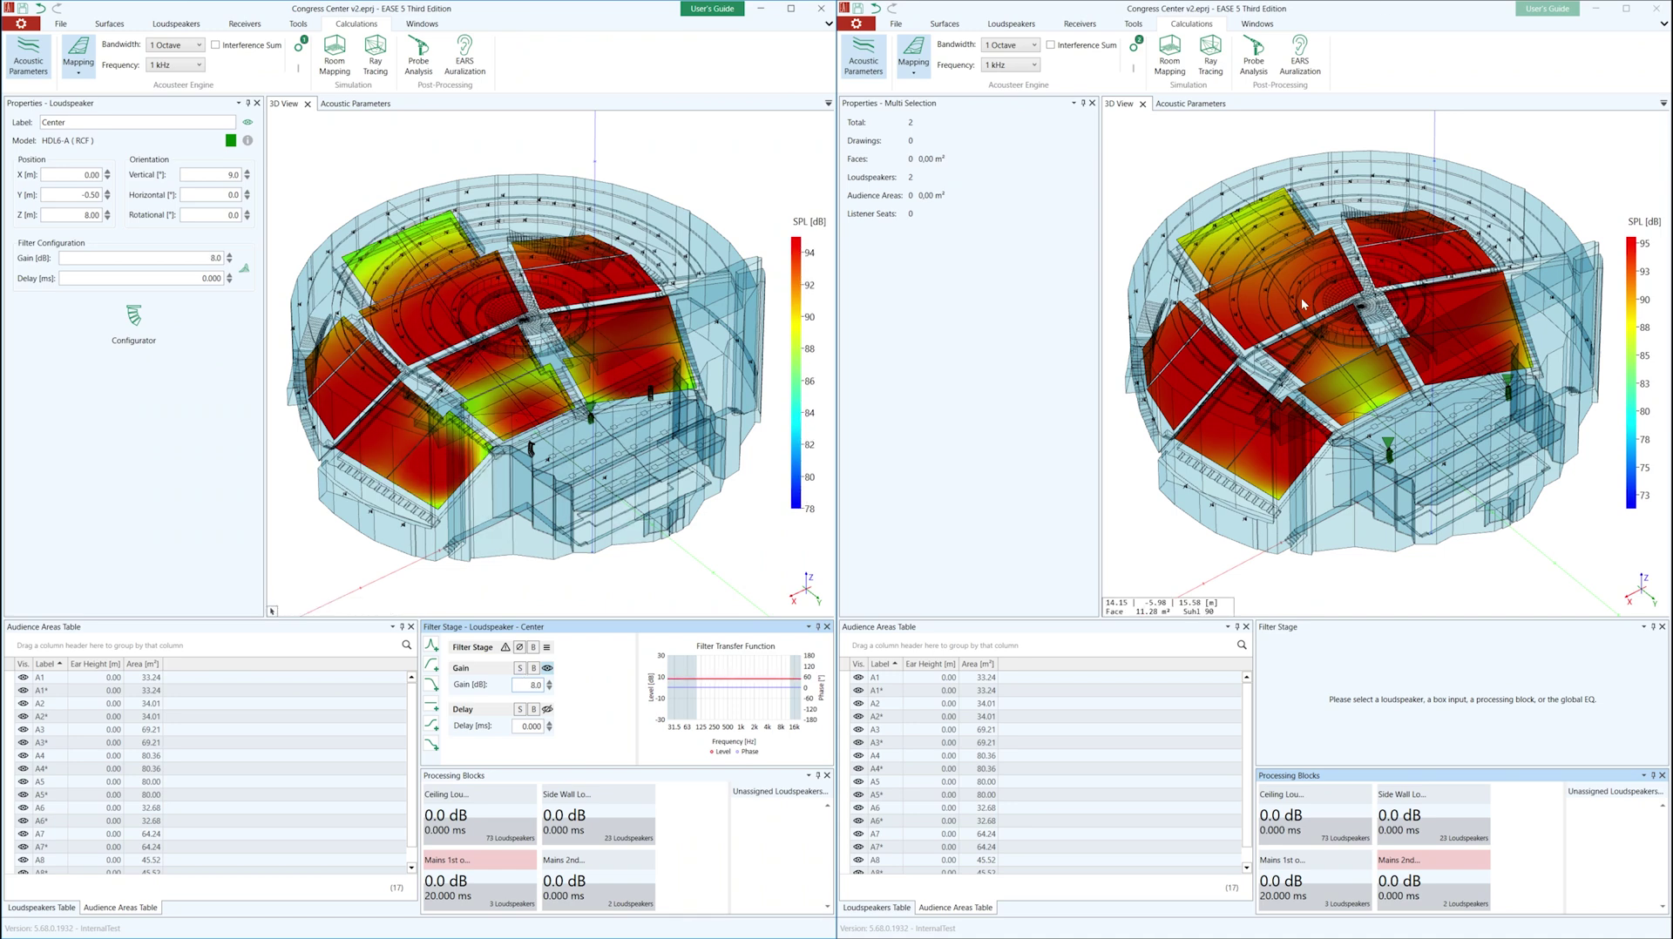
Step: Orbit both congress-hall views and inspect the right design's Left2/Right2 main loudspeakers
left_click_drag(1303, 304, 1413, 381)
left_click(1419, 457)
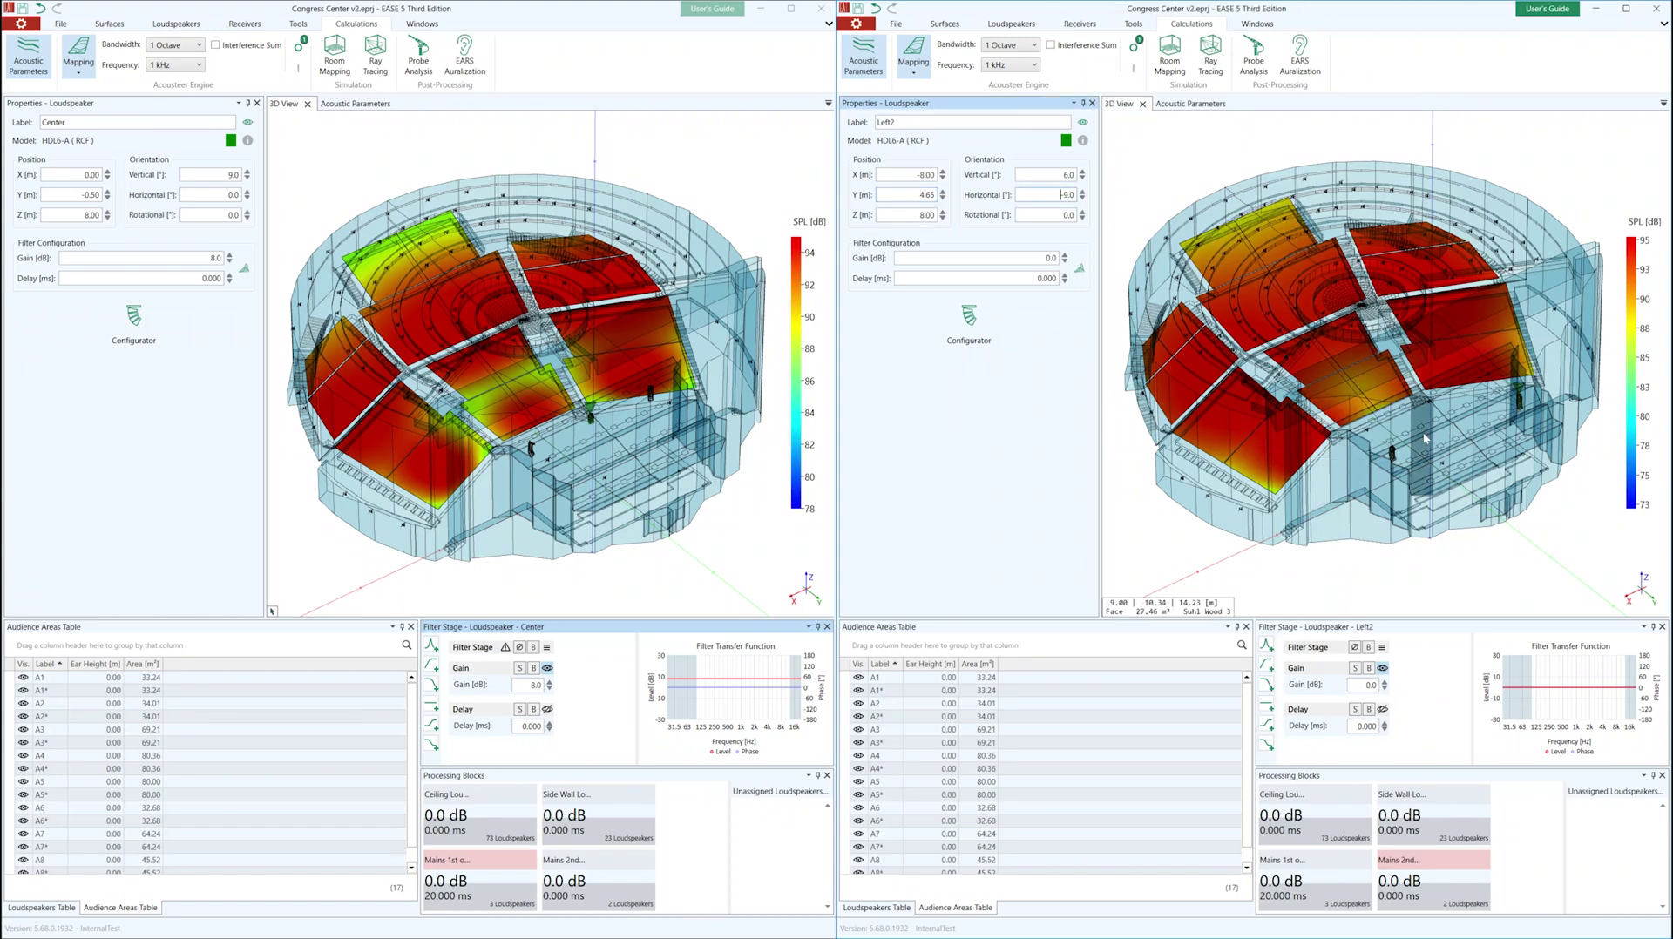
left_click_drag(1425, 439, 1415, 452)
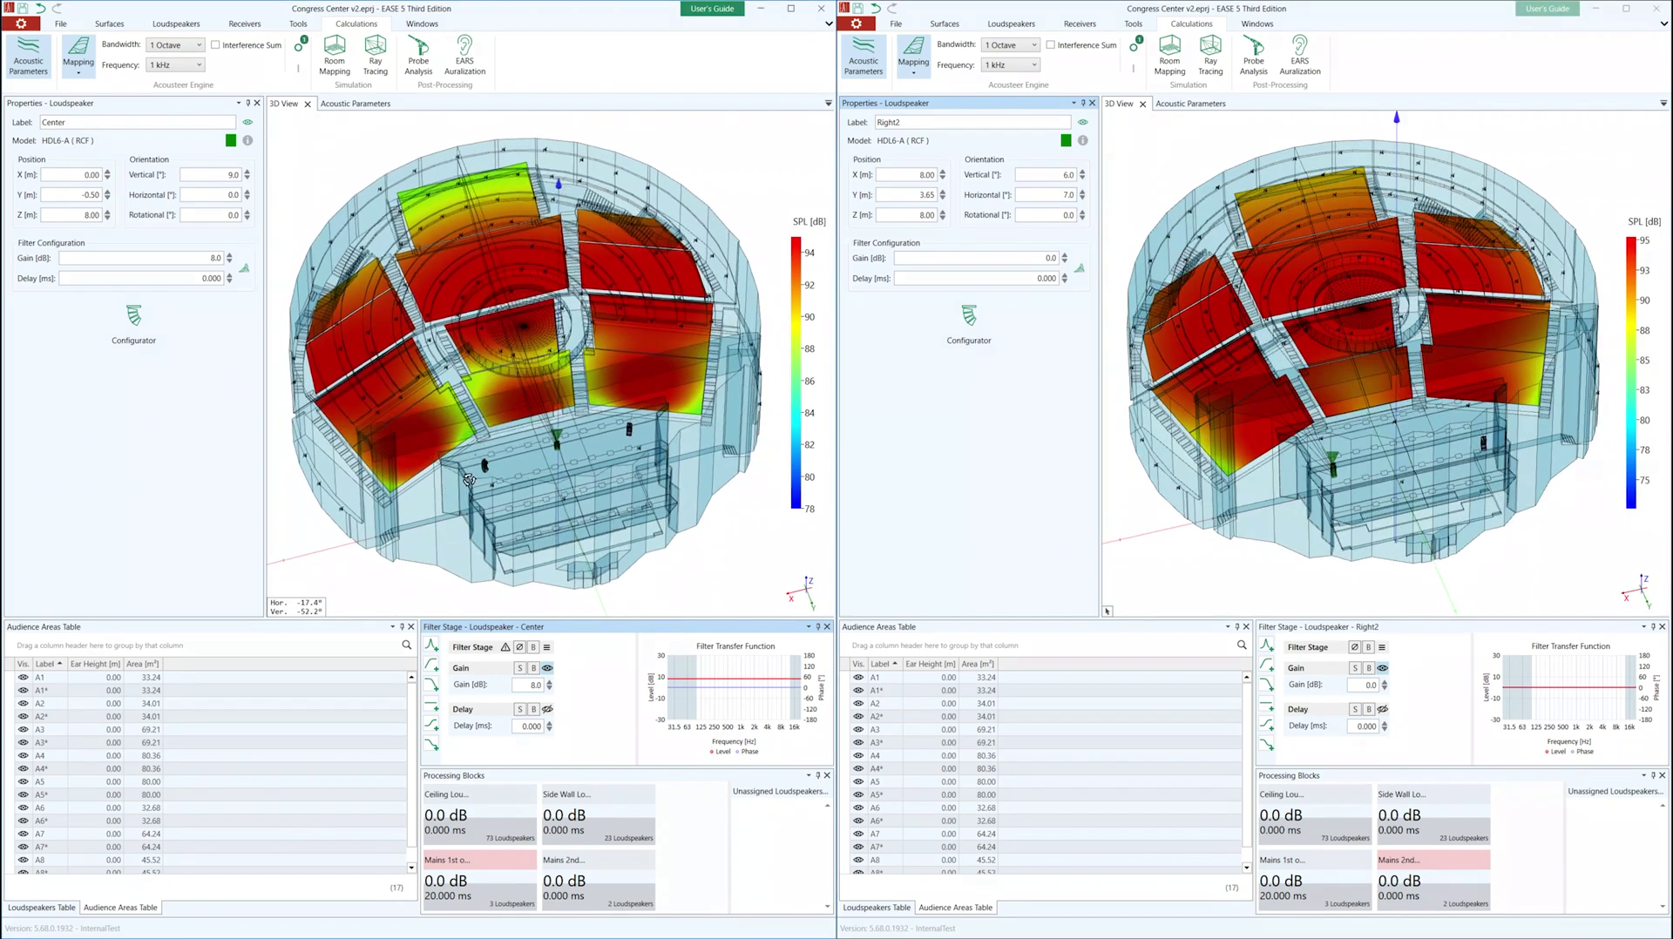
left_click_drag(523, 454, 491, 503)
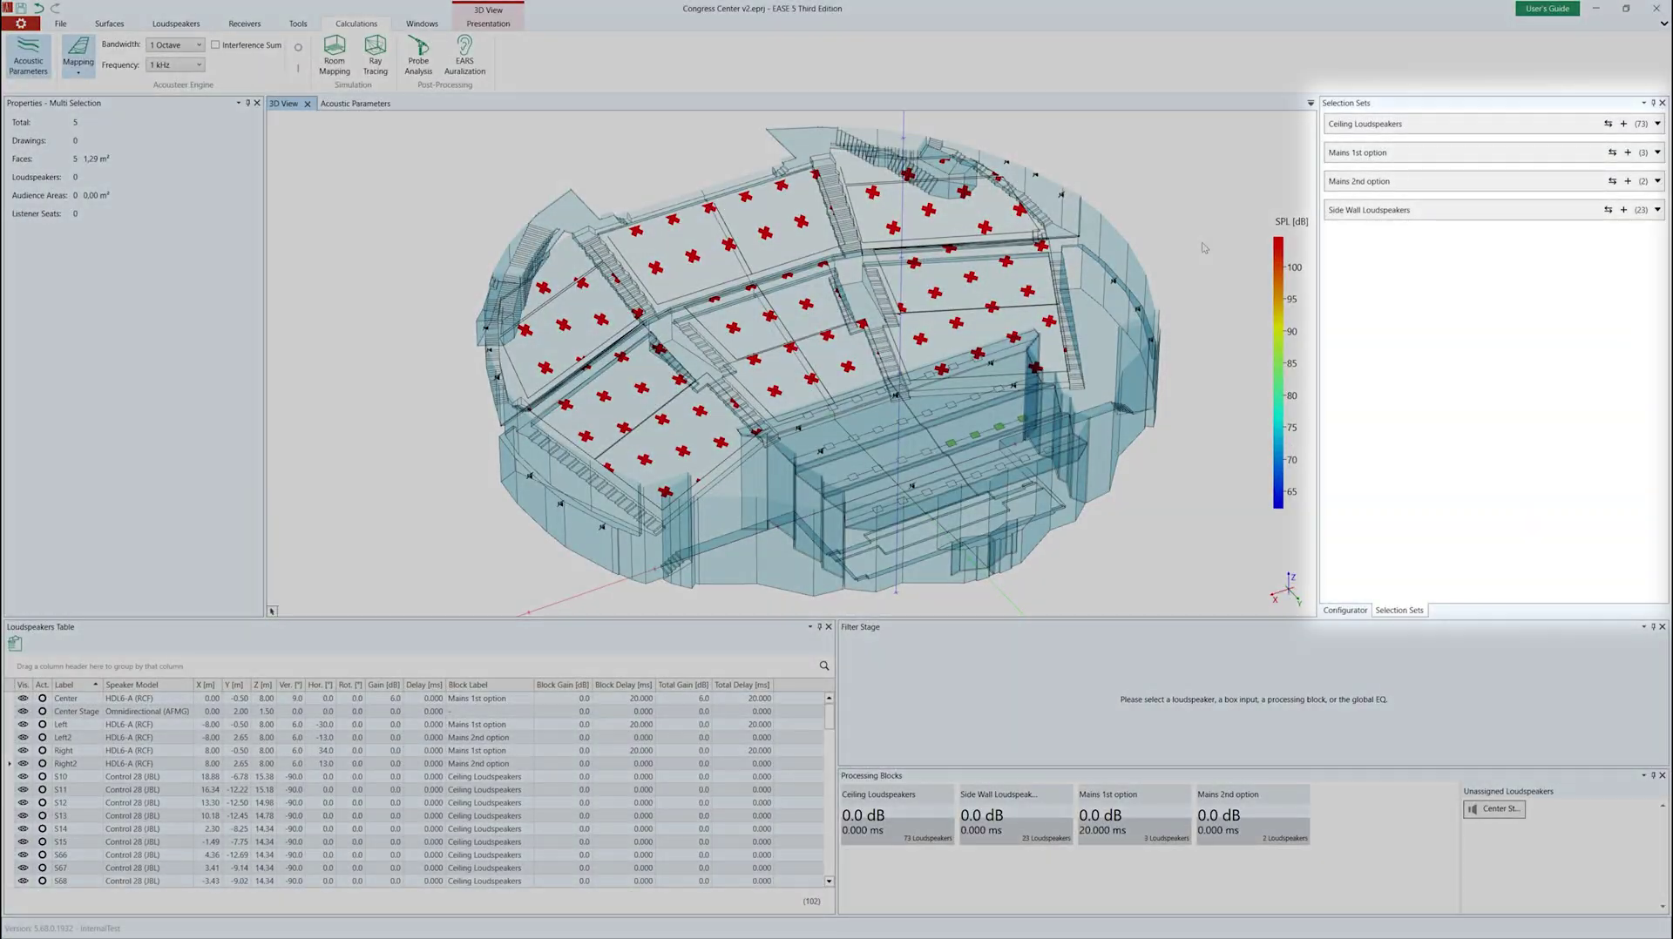
Step: Exclude the Mains 1st option loudspeakers and include the Mains 2nd option pair in the SPL map
left_click(1466, 160)
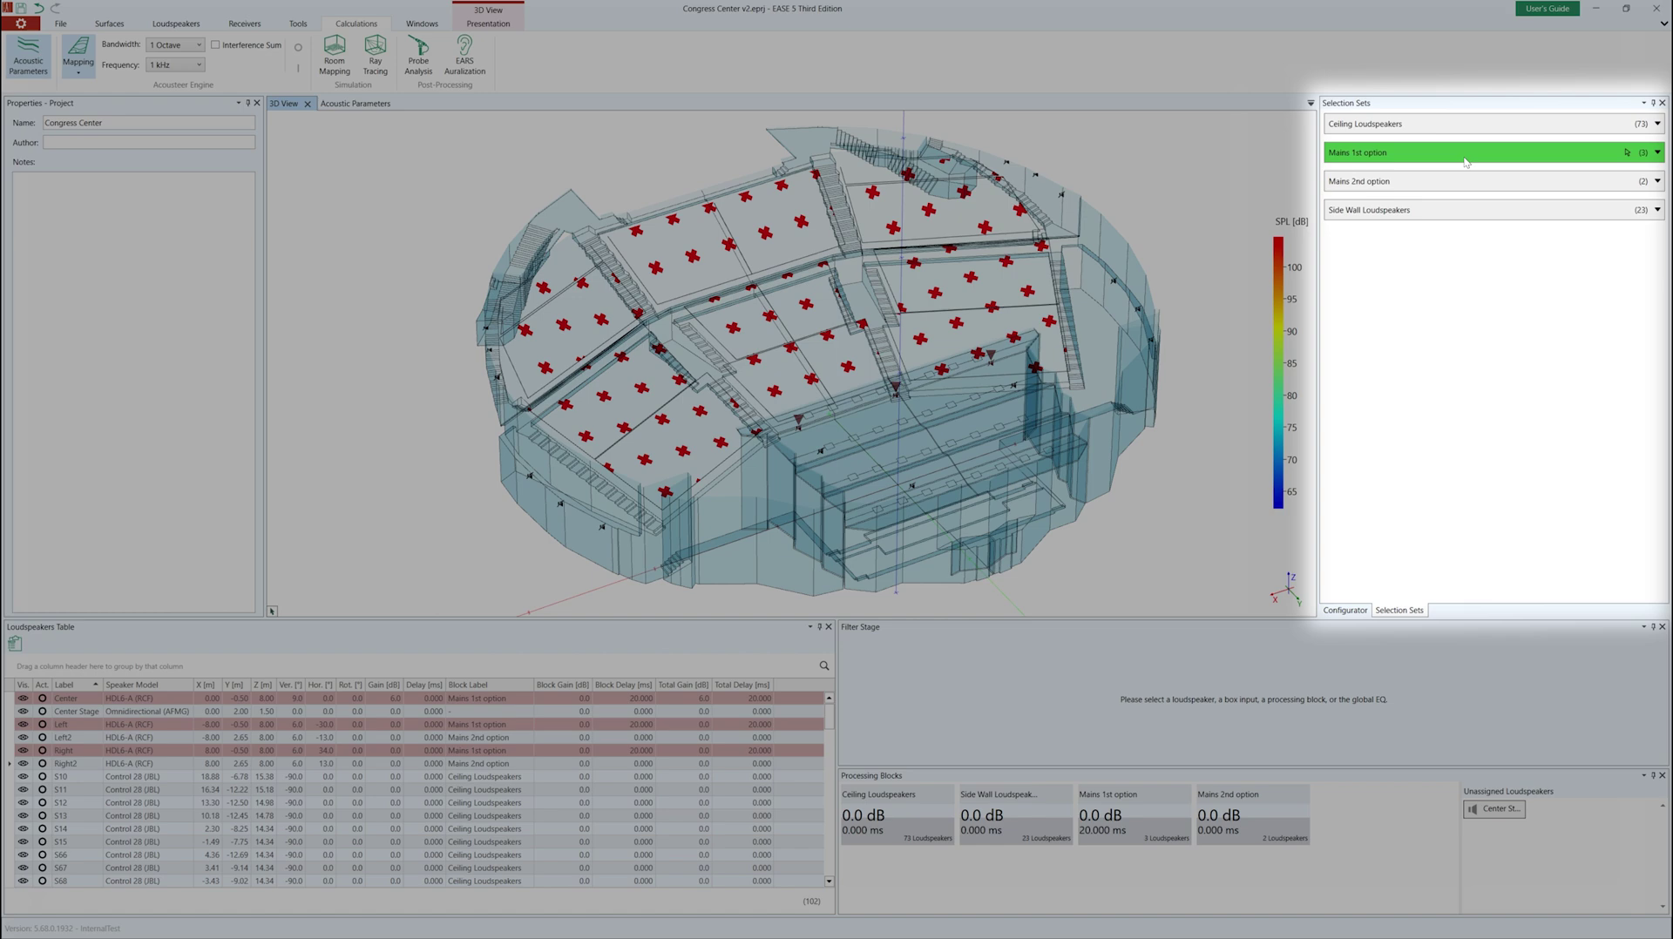
left_click(1627, 154)
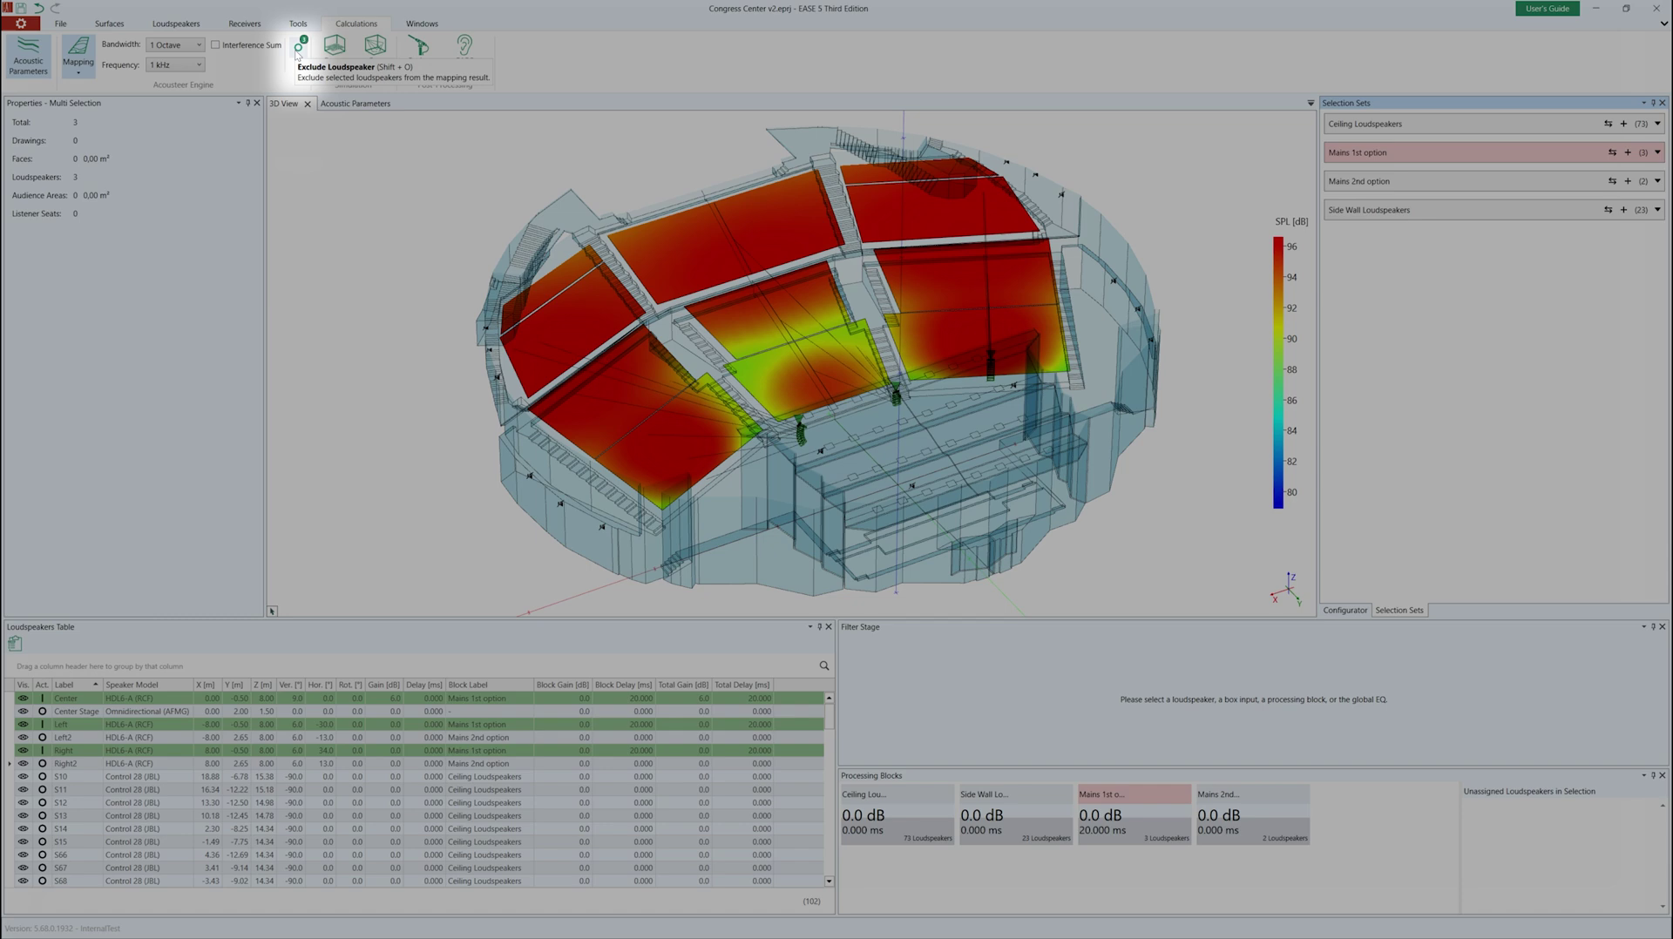
left_click(297, 50)
left_click(1594, 182)
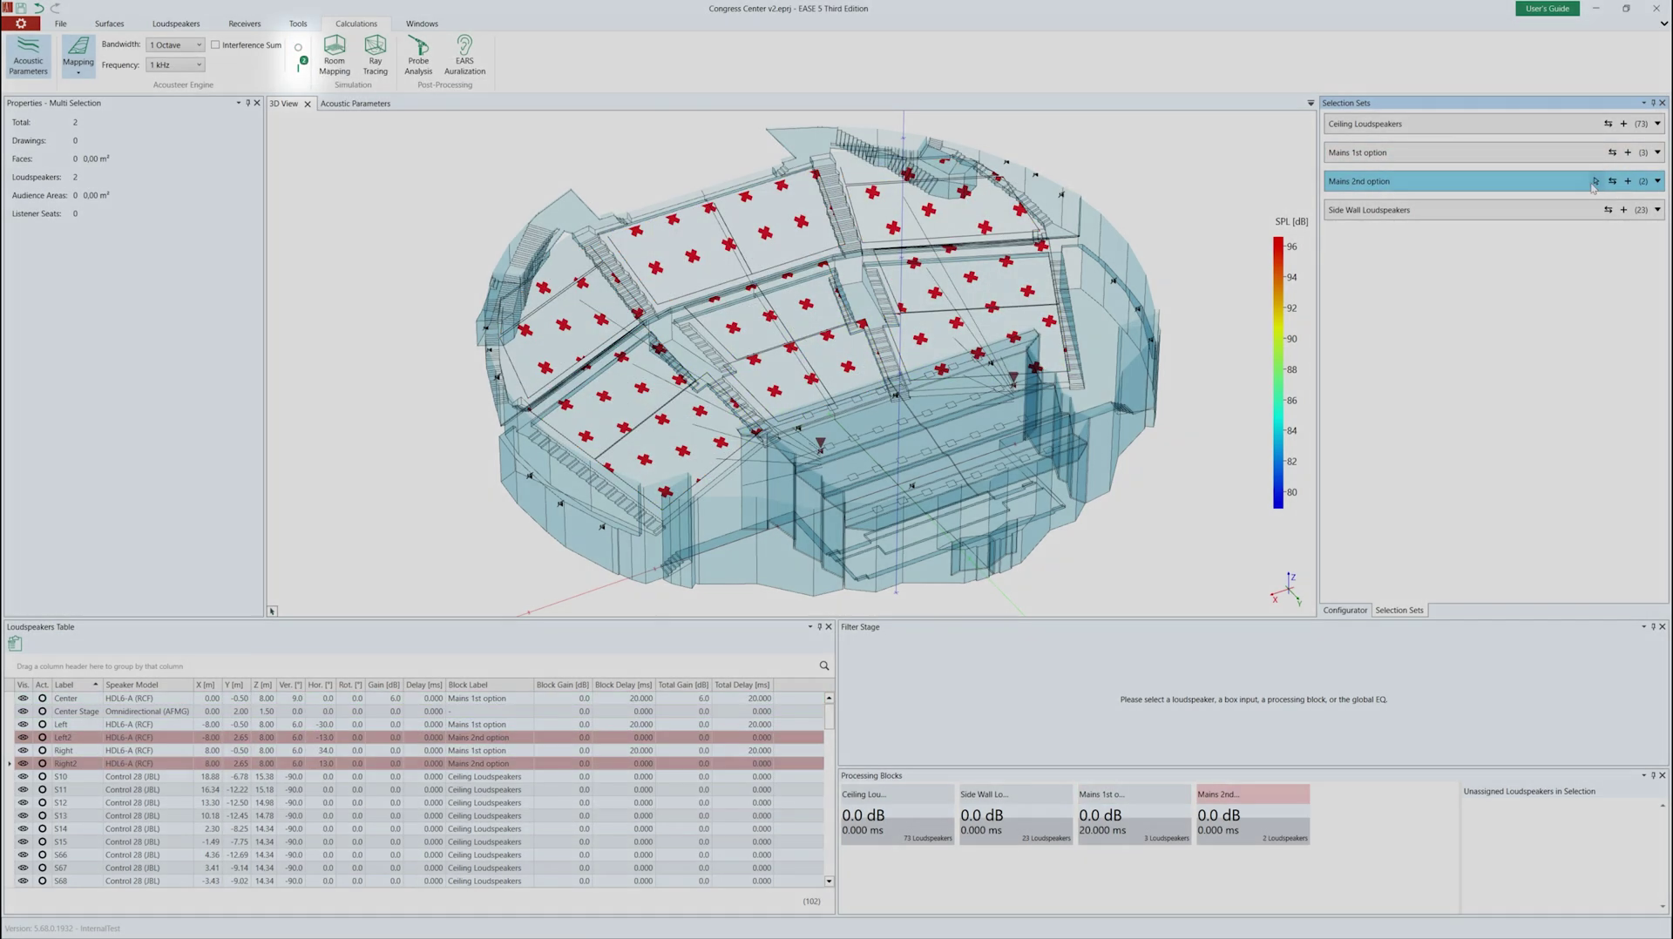
left_click(299, 66)
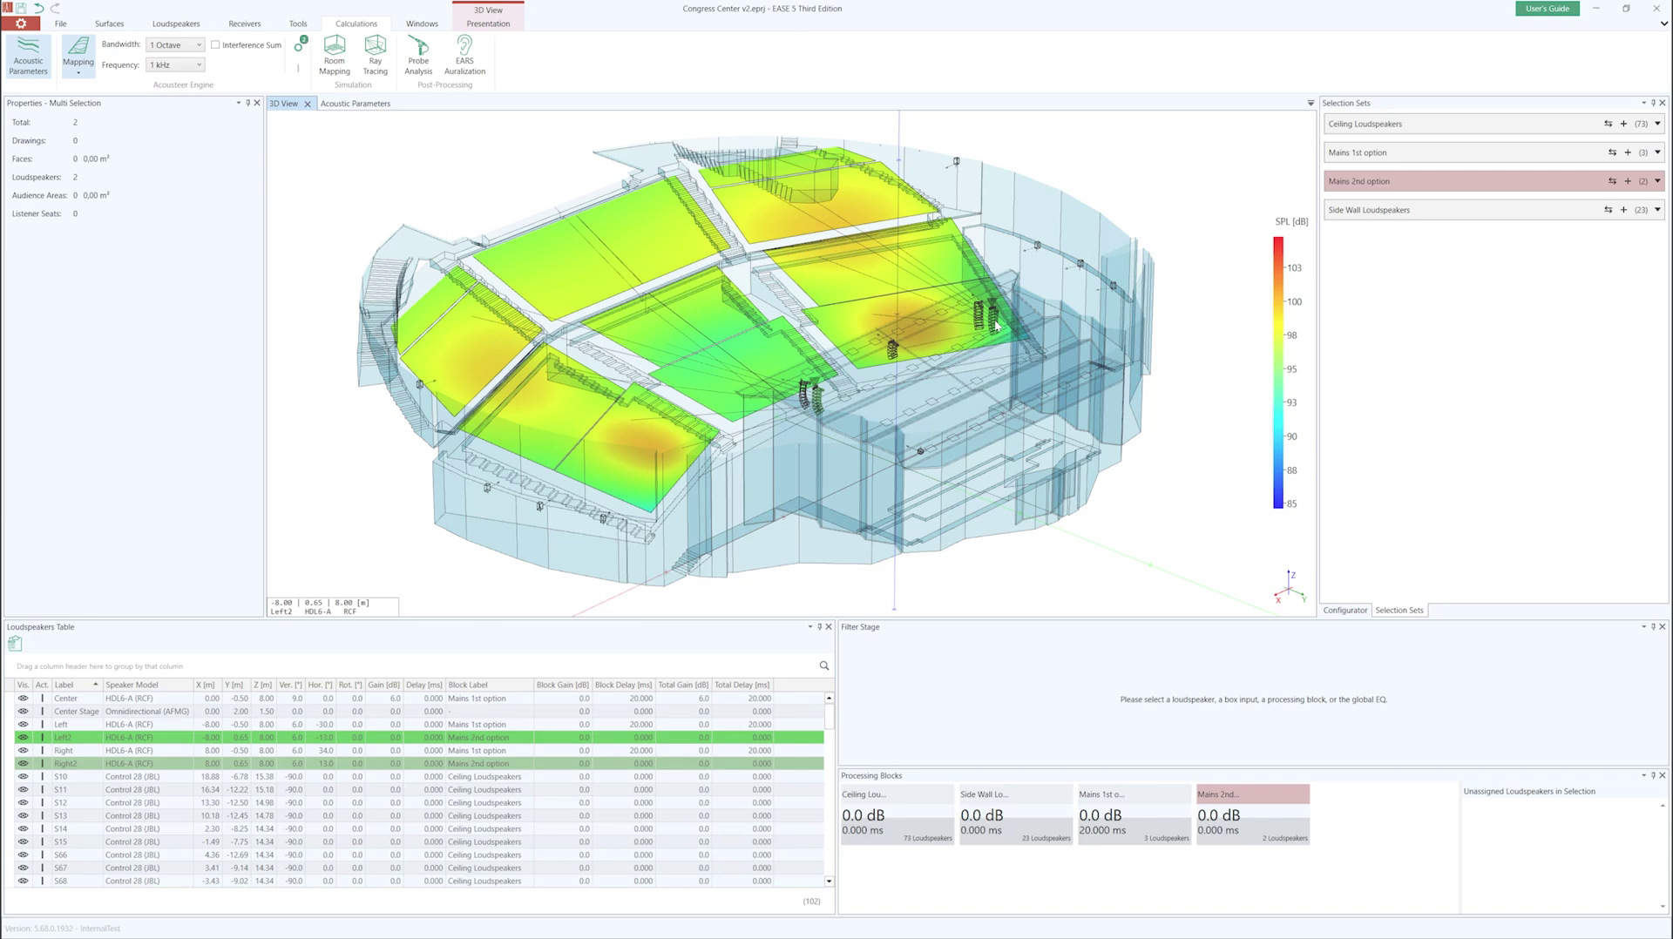
Step: Set the Mains 1st option block gain to -29 dB, keeping Mains 2nd option at 0 dB
left_click(1254, 797)
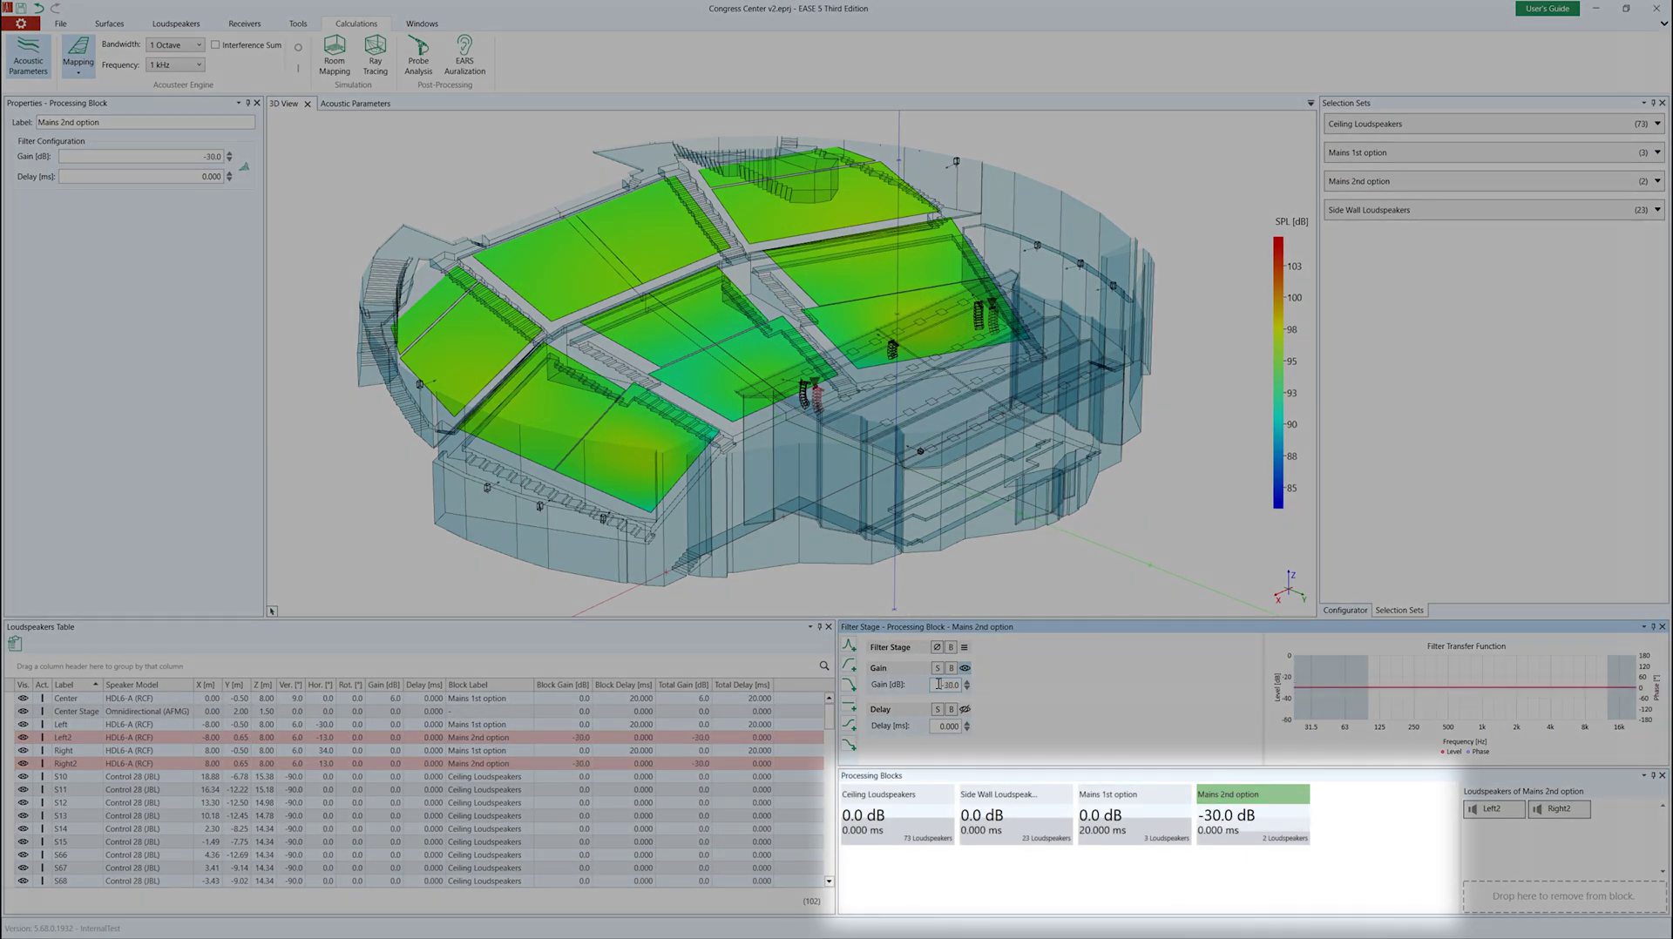
left_click(1133, 815)
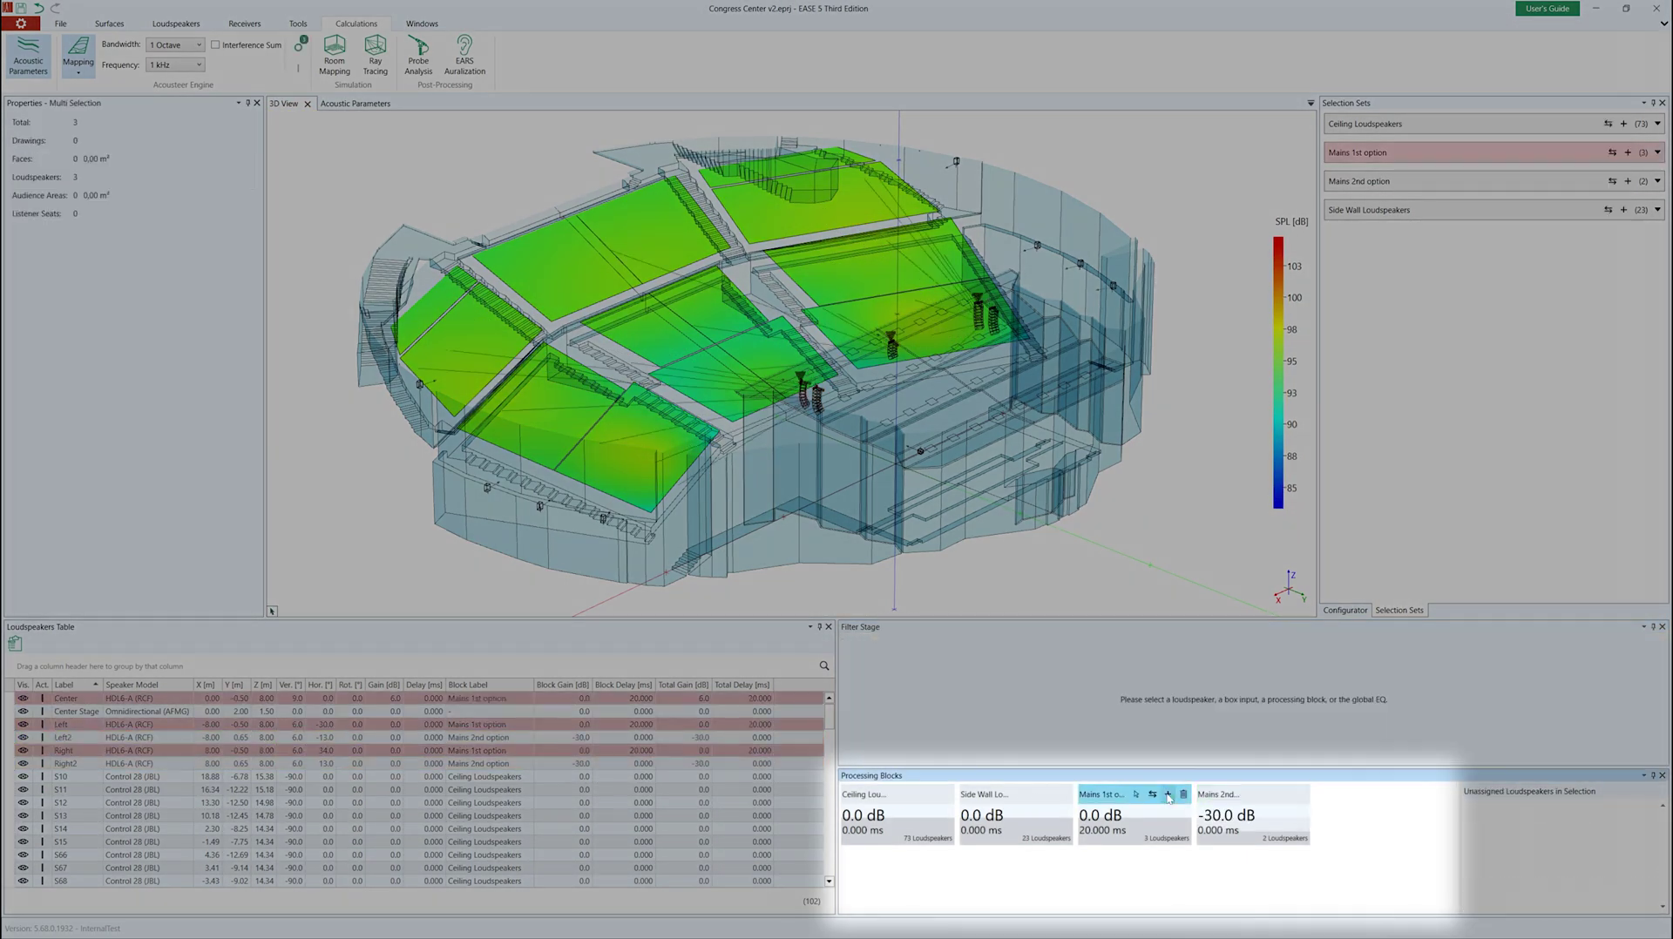
scroll(947, 686, "down", 20)
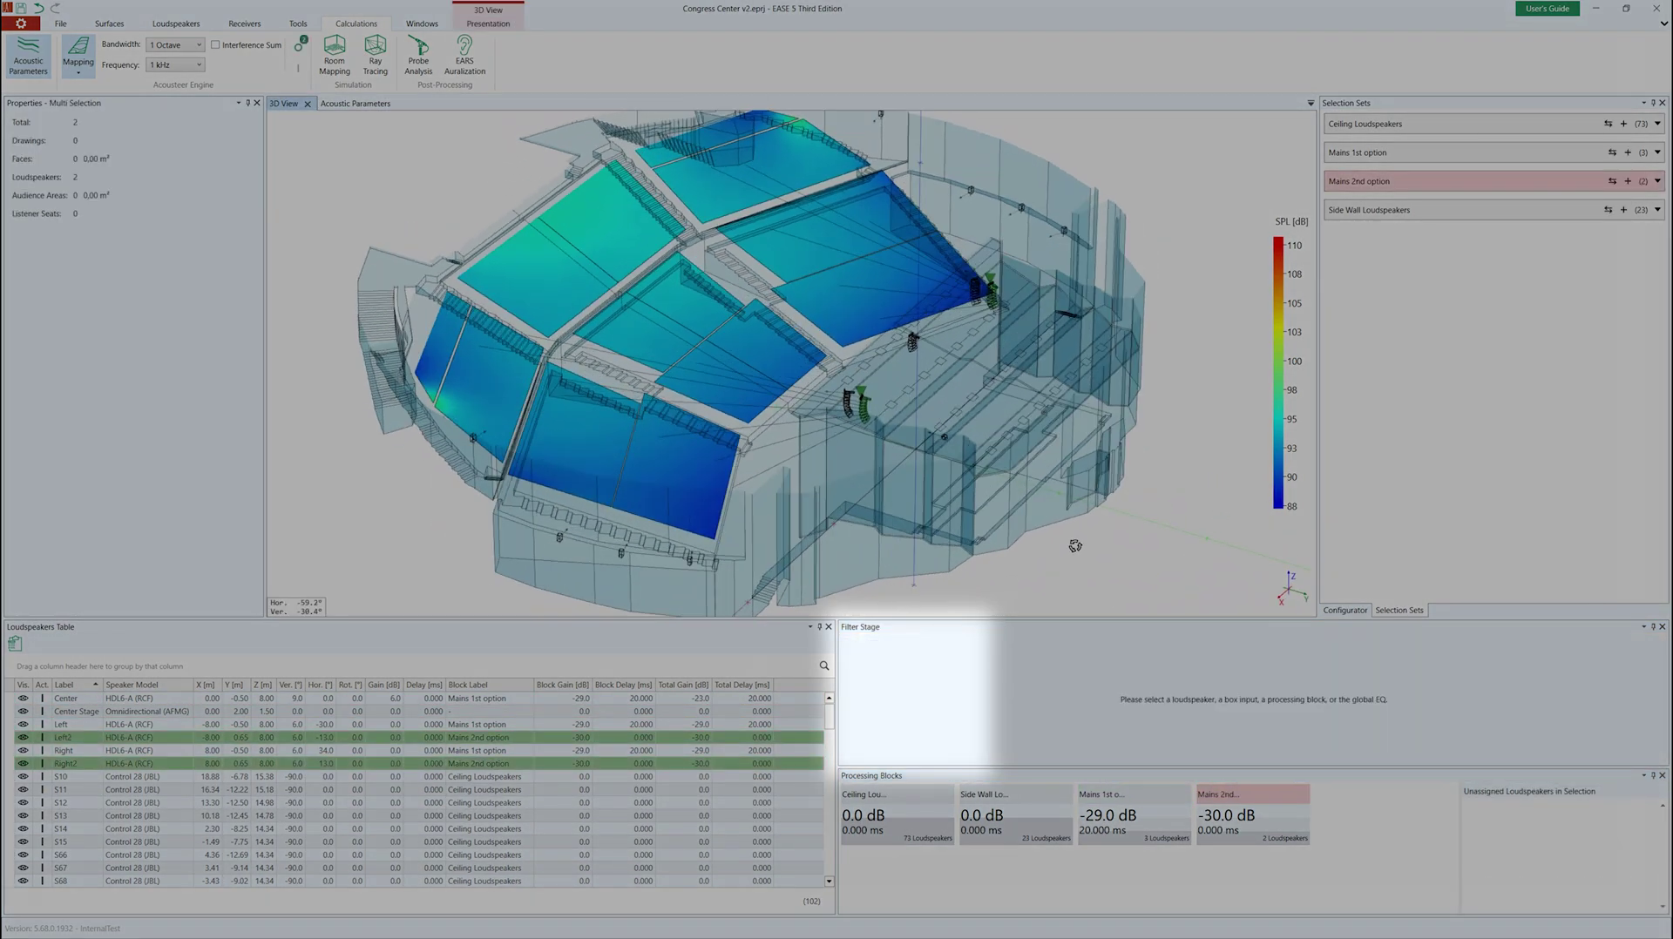
scroll(932, 688, "up", 9)
scroll(934, 687, "up", 9)
scroll(934, 687, "up", 8)
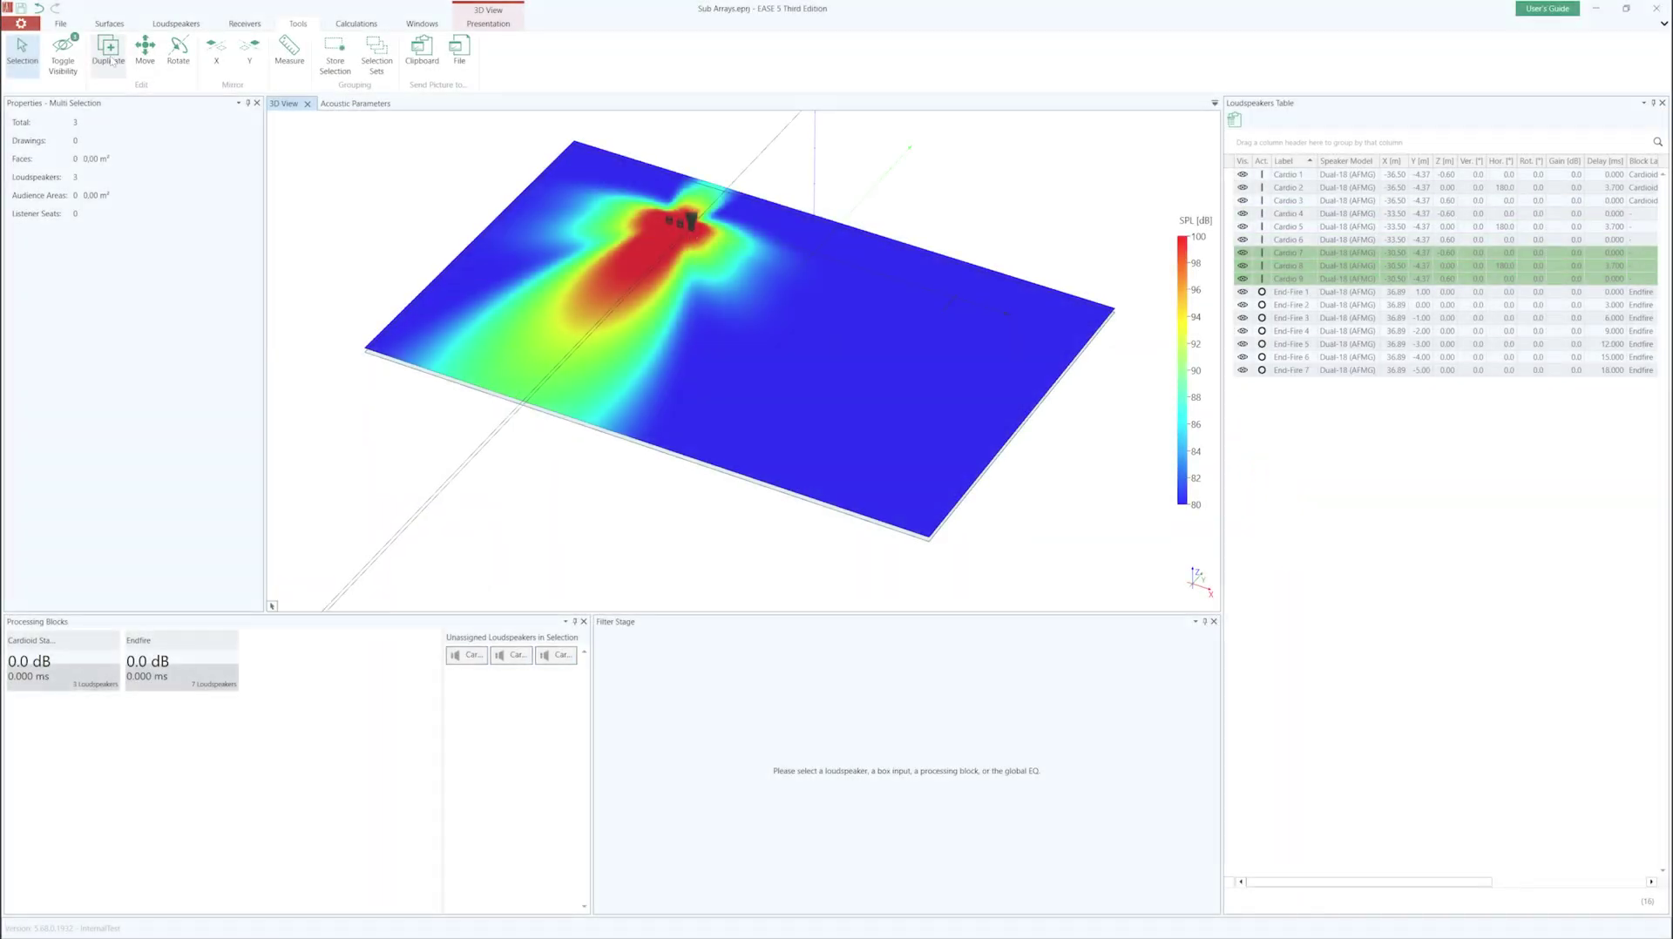
Step: Place copies of the cardioid stack along X (e.g. X -27.50, -18.50) and rename the new block 'Cardioid Stack 6'
left_click(702, 232)
left_click(717, 242)
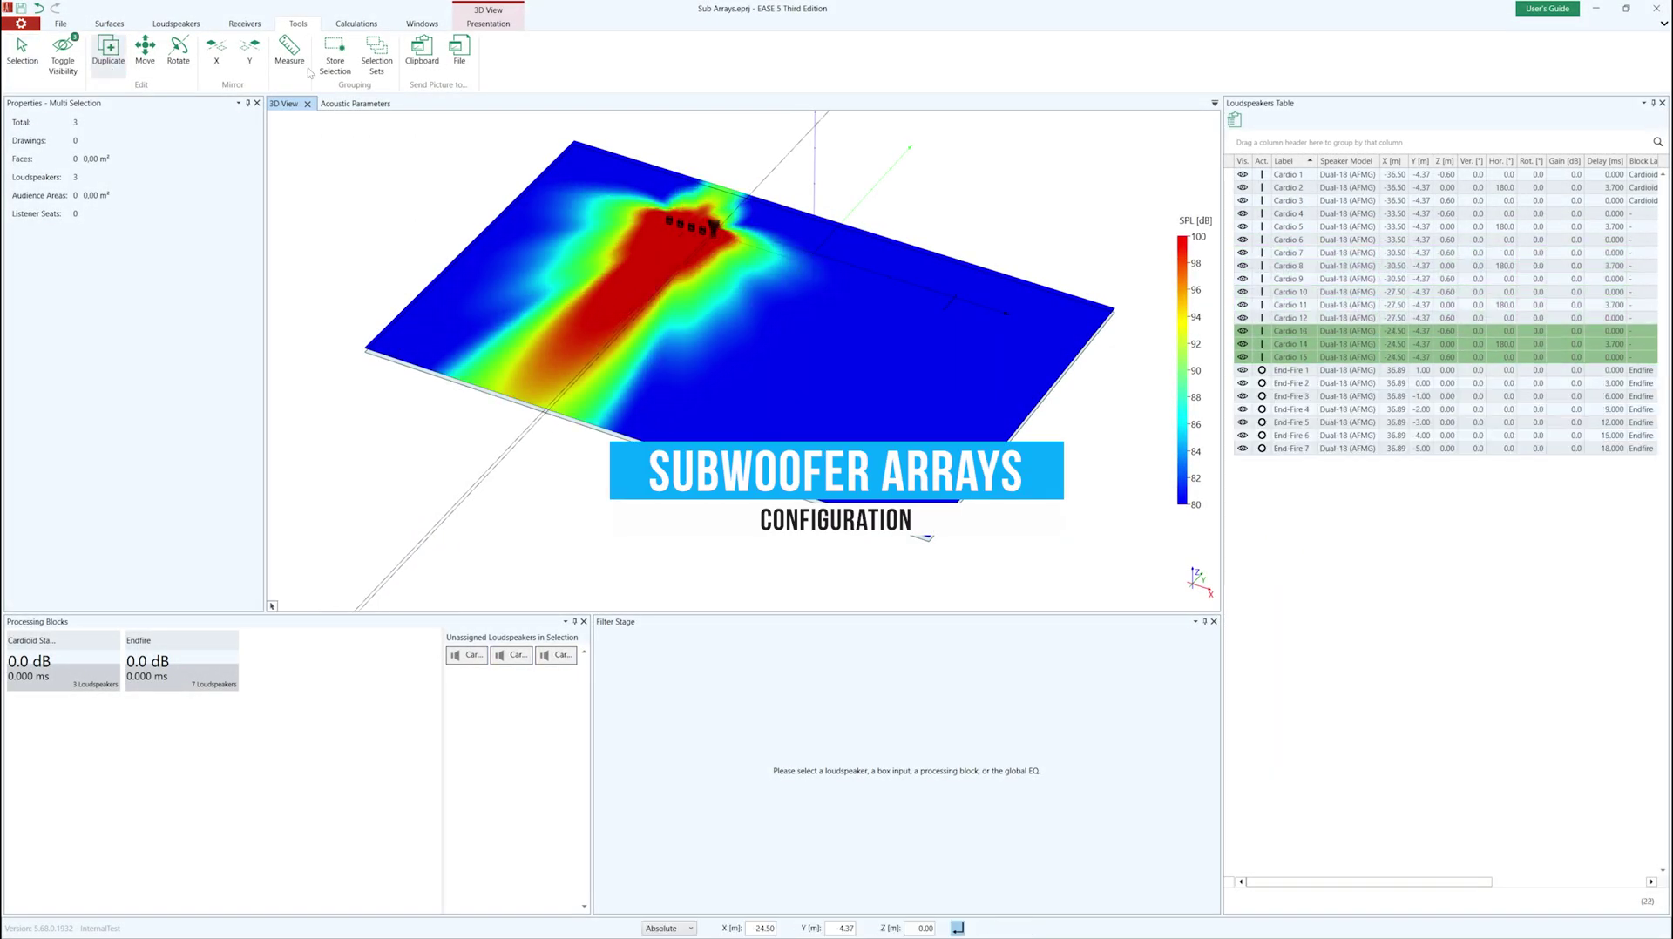
left_click(737, 248)
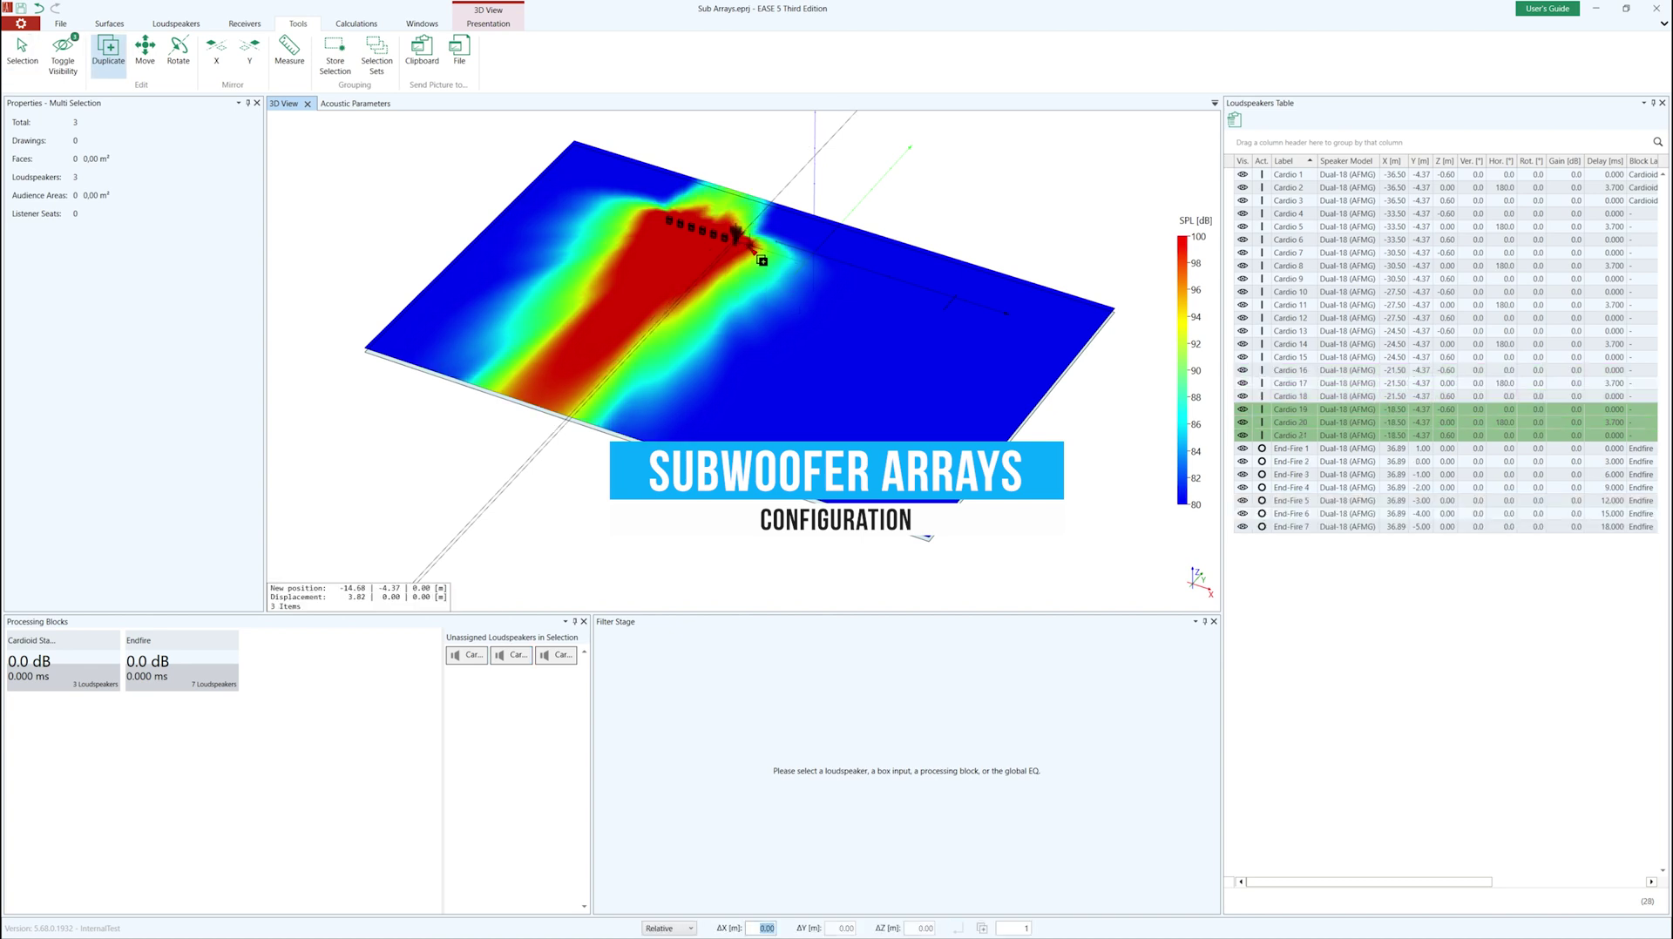
left_click(761, 260)
scroll(762, 259, "up", 3)
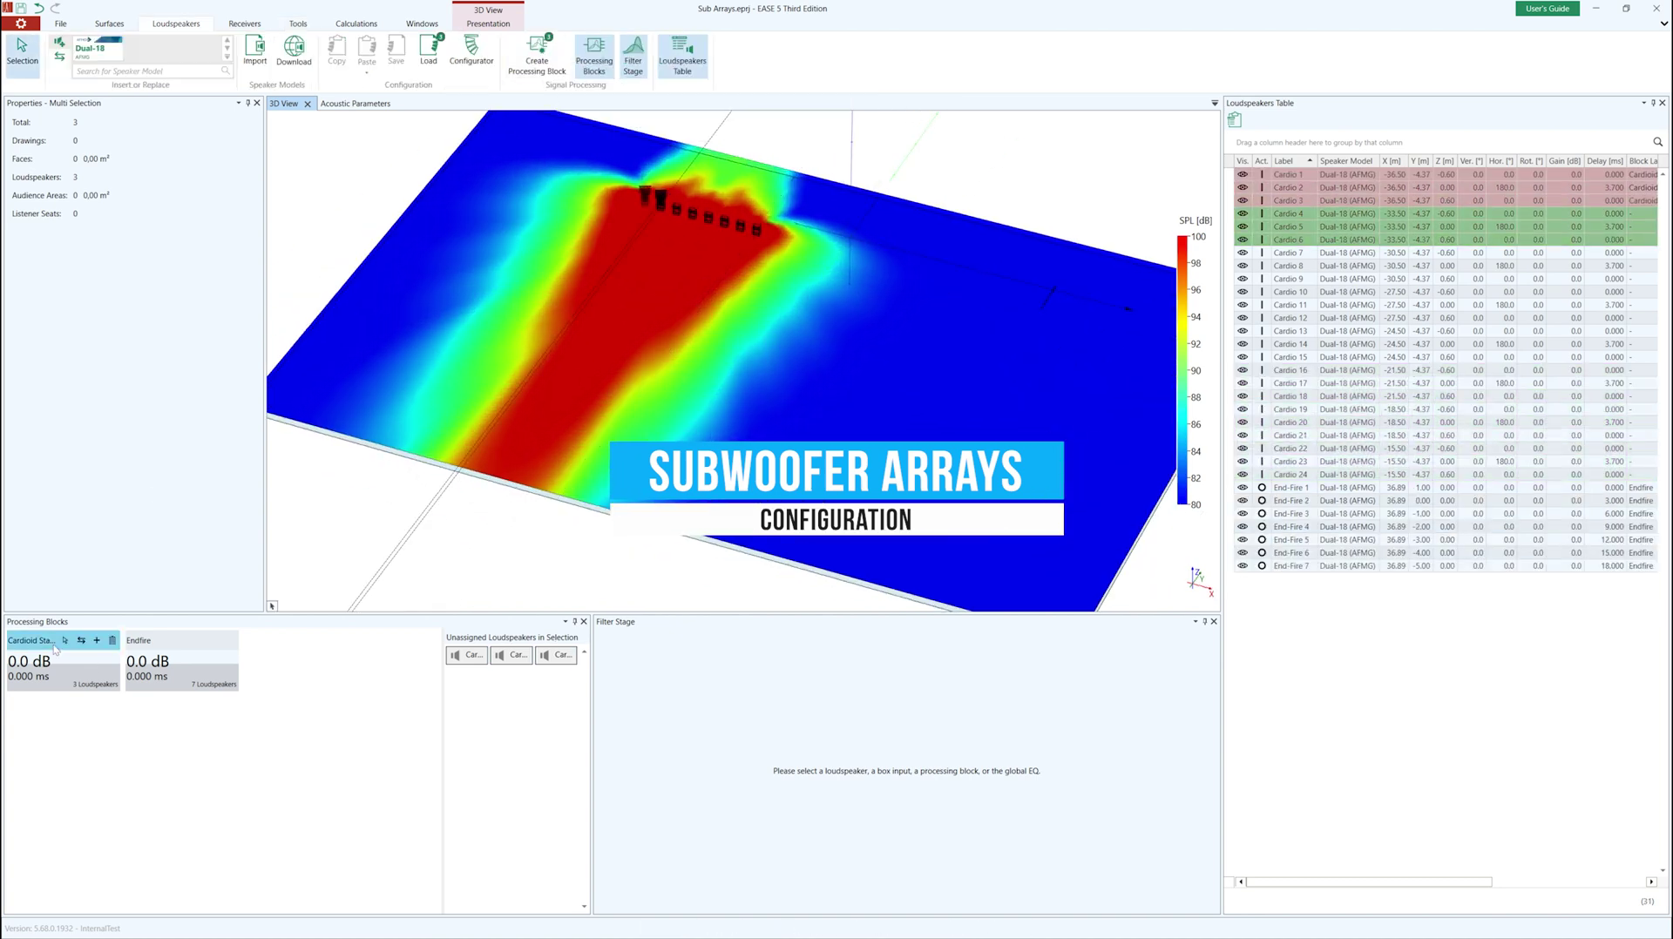
left_click(282, 645)
type("Cardioid Stack 6")
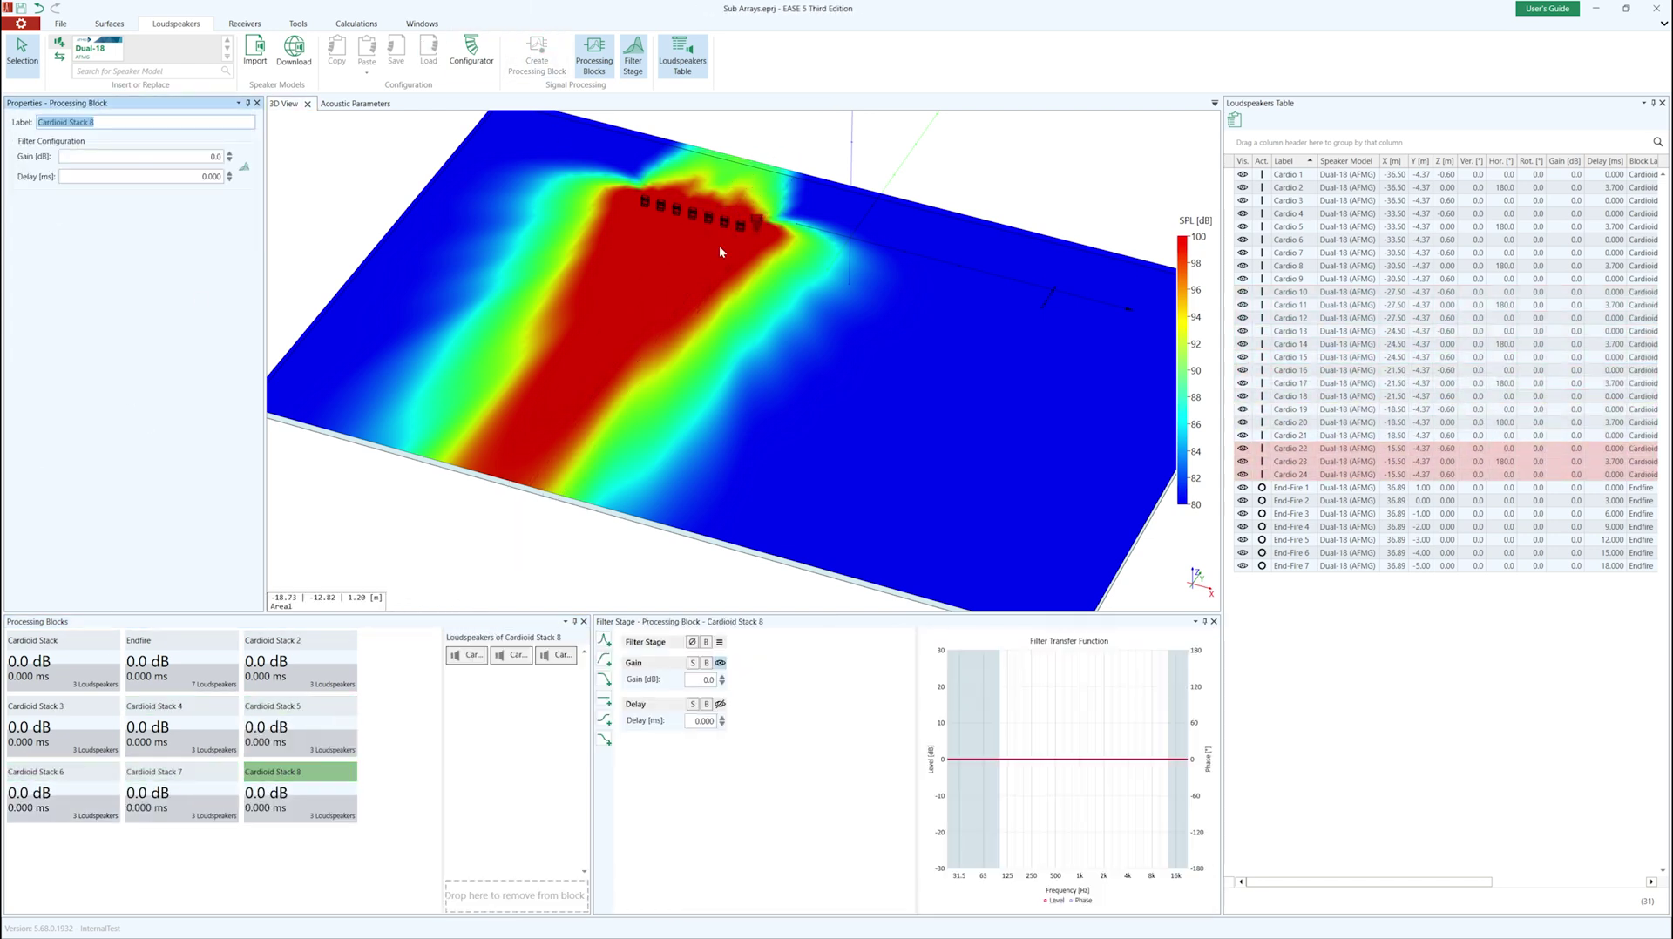
Step: Give the Cardioid Stack block a 4 ms delay and select Cardioid Stack 8
left_click(43, 645)
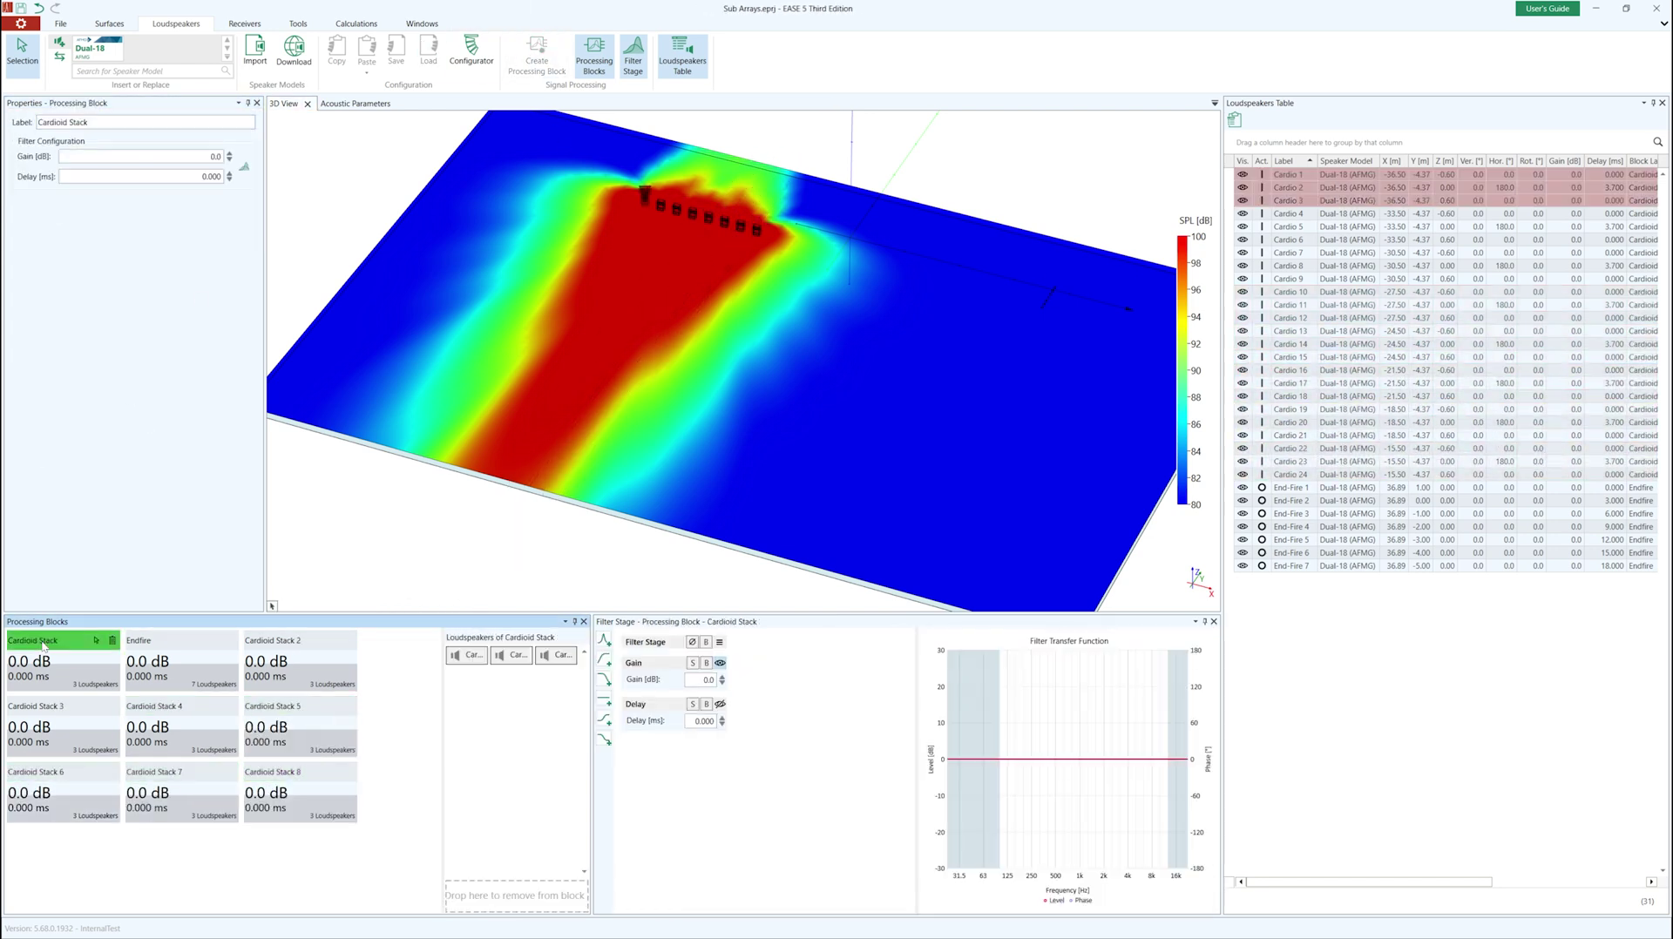
type("4")
key("Return")
left_click(296, 771)
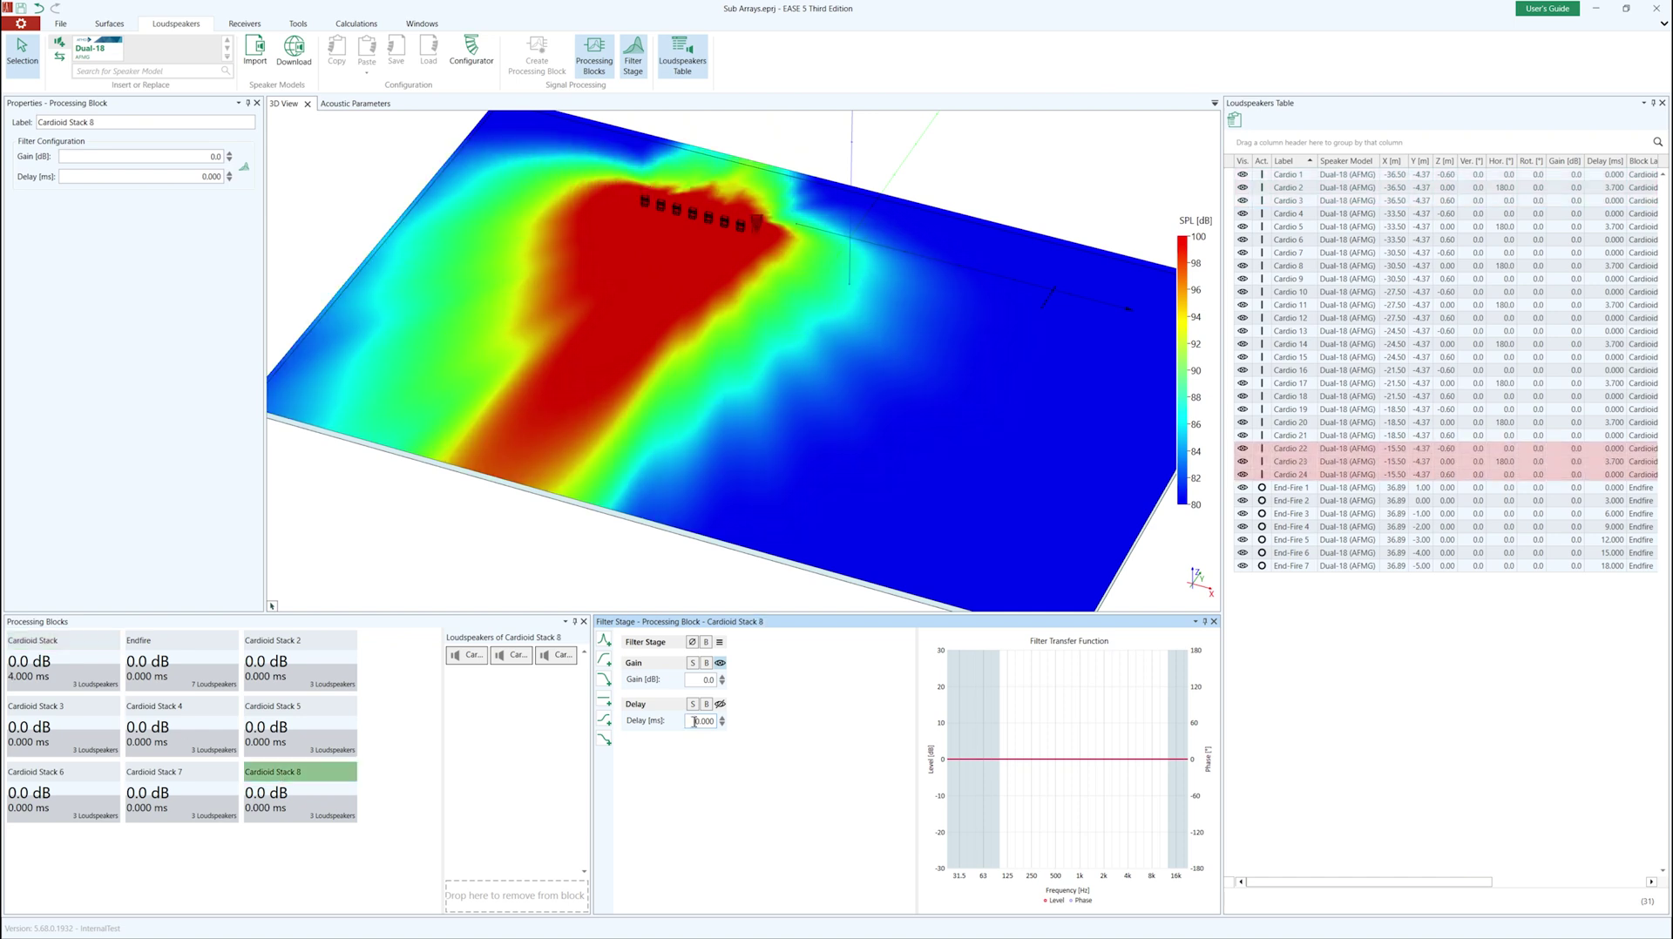
Step: Enter 2 ms delays for Cardioid Stacks 2 and 7, then undo three edits to refine them
left_click(288, 649)
type("2")
key("Return")
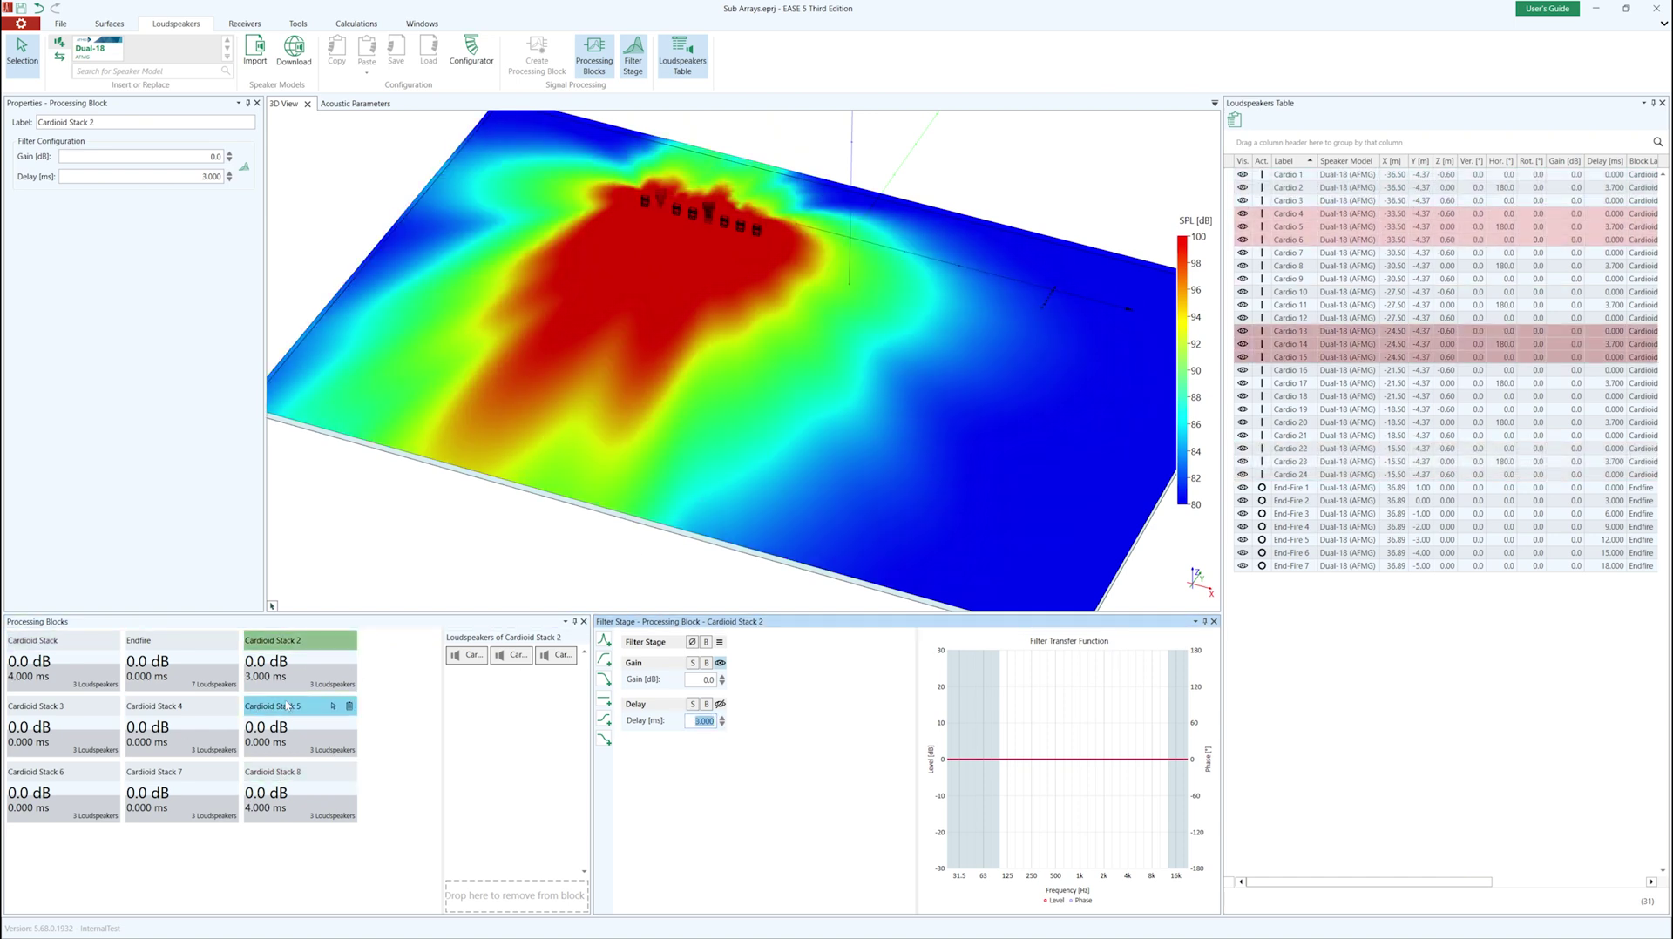
left_click(181, 776)
type("2")
key("Return")
key("ctrl+z")
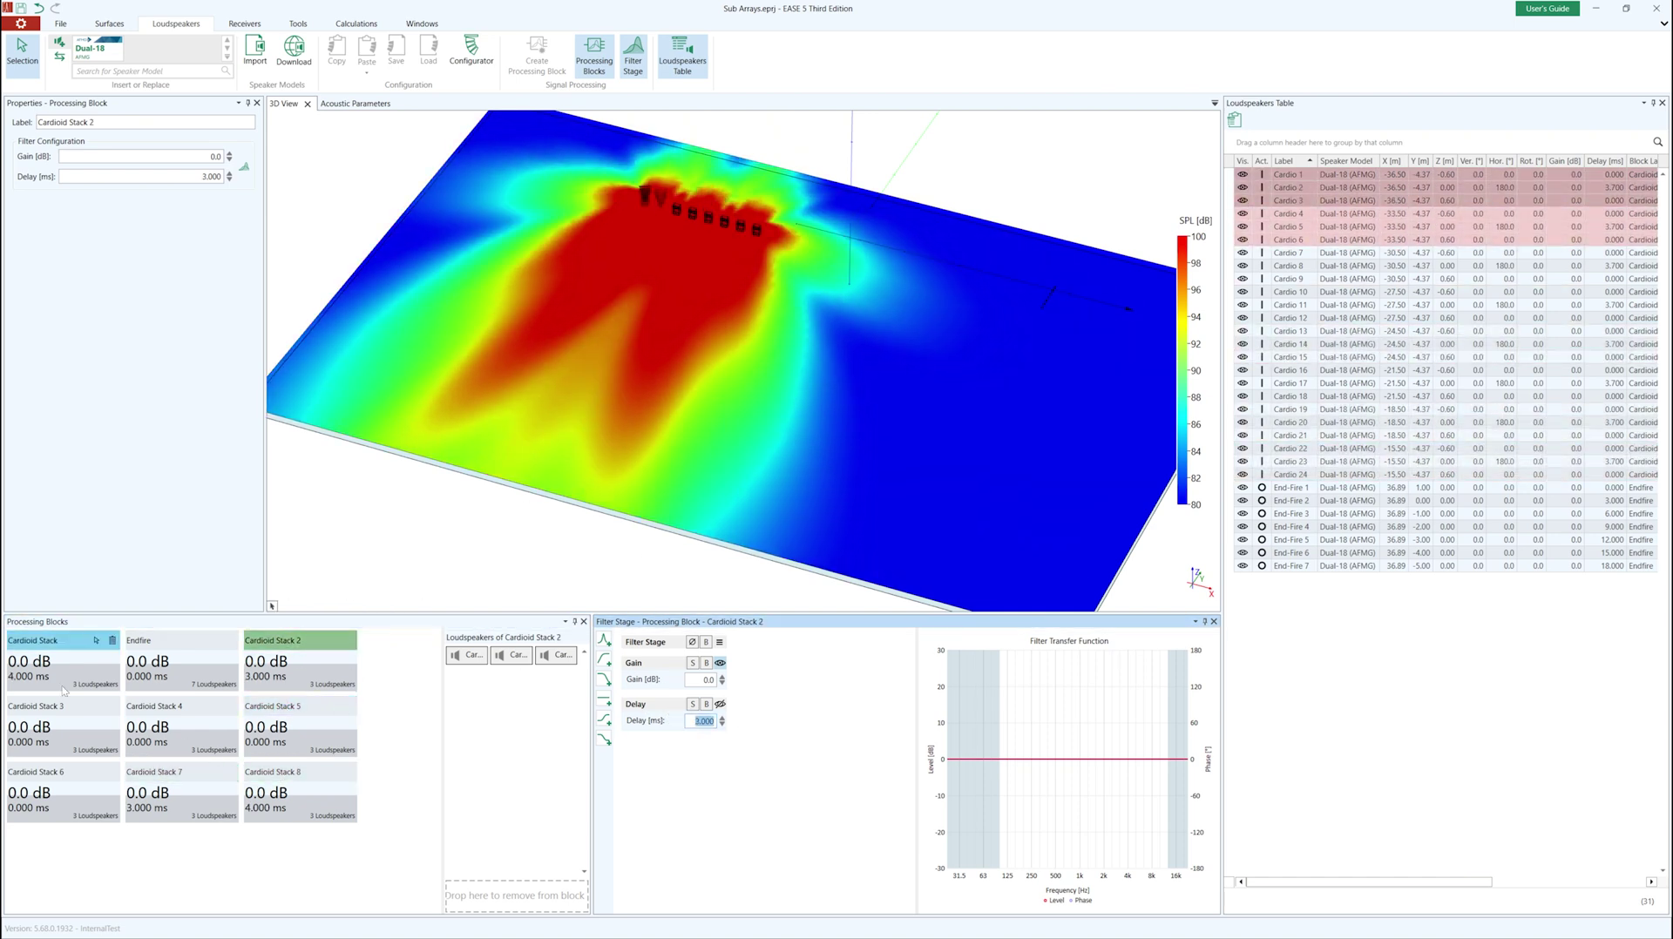
key("ctrl+z")
key("ctrl+z")
key("ctrl+z")
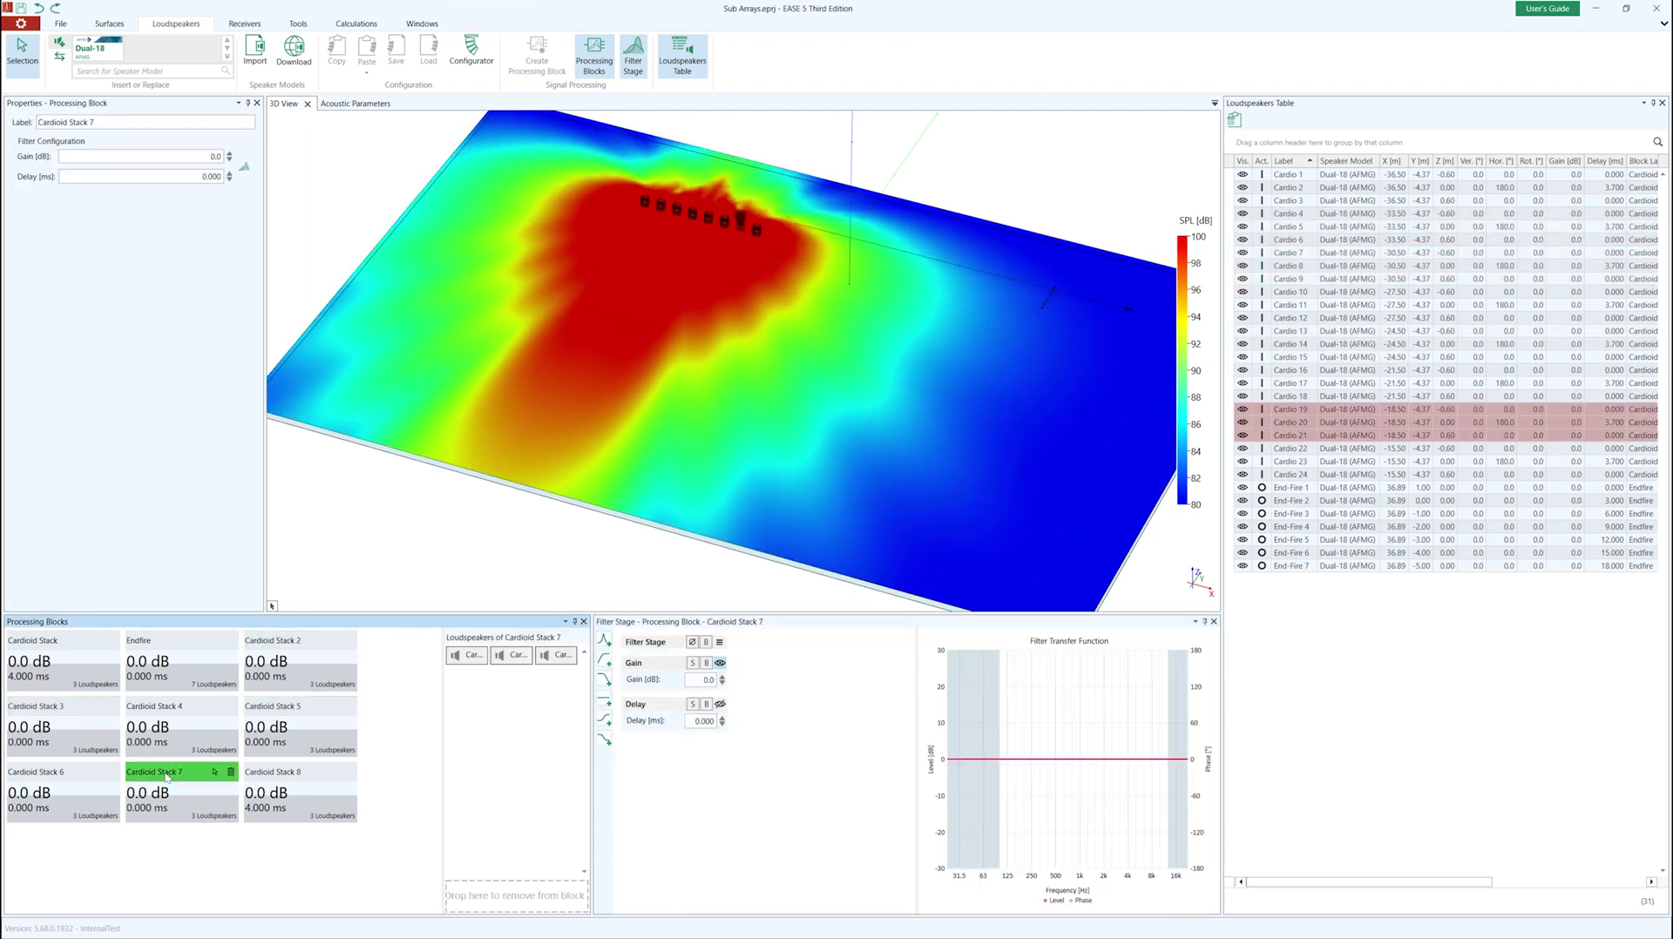
key("ctrl+z")
key("ctrl+z")
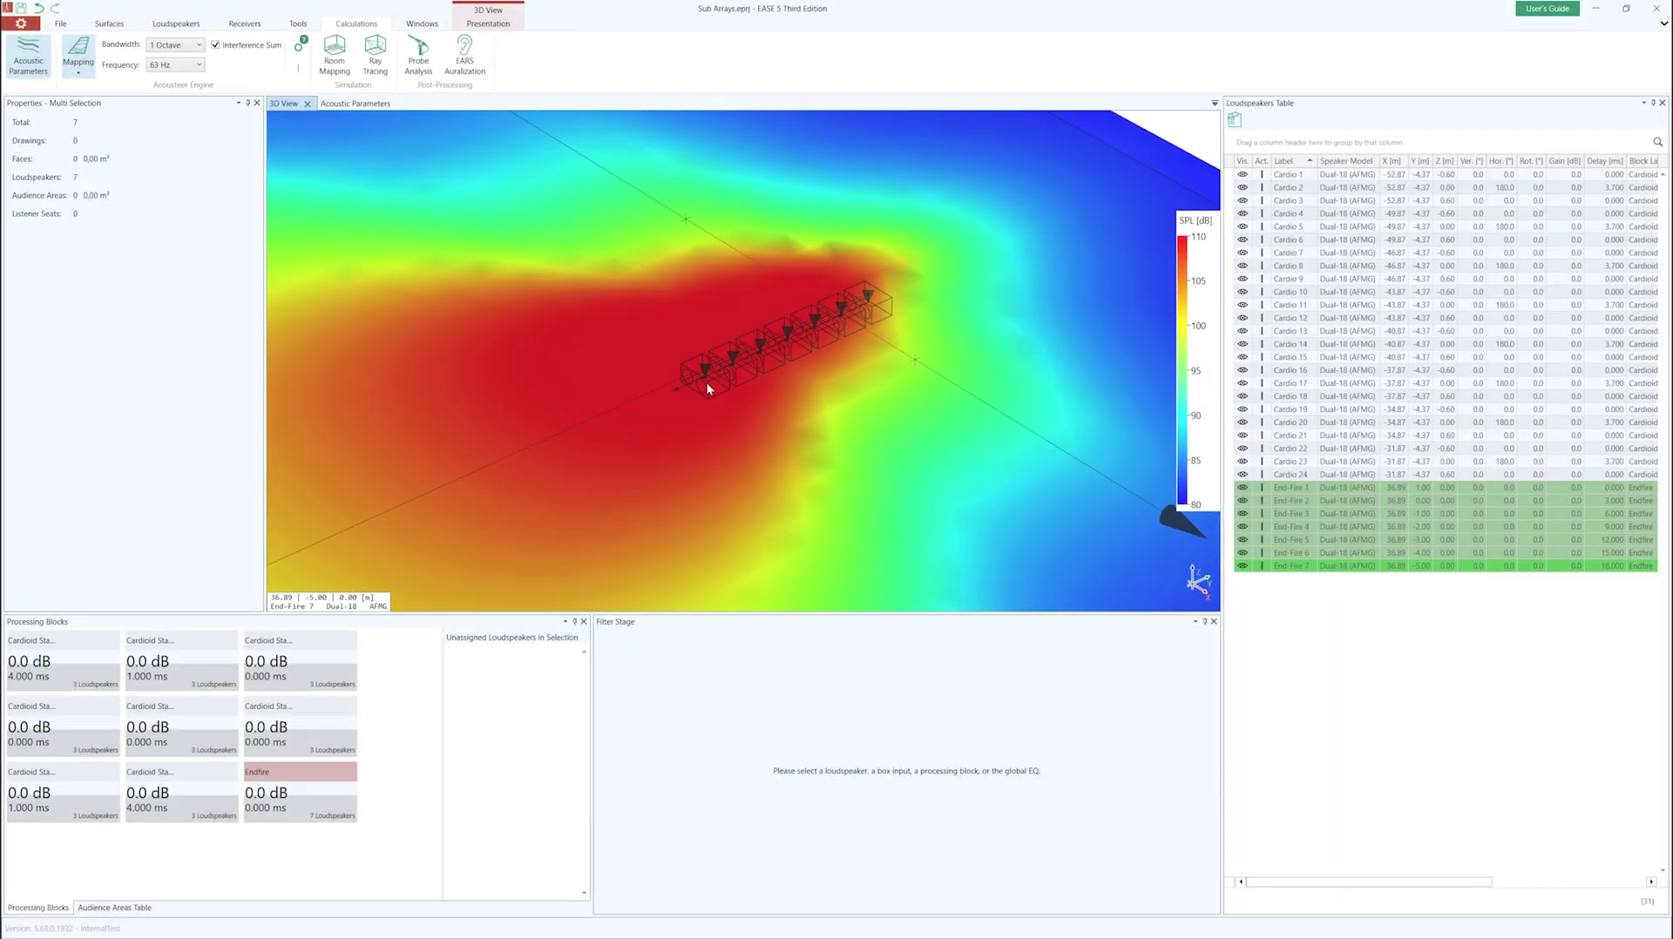
Step: Delete the extra End-Fire 7 loudspeaker
left_click(705, 373)
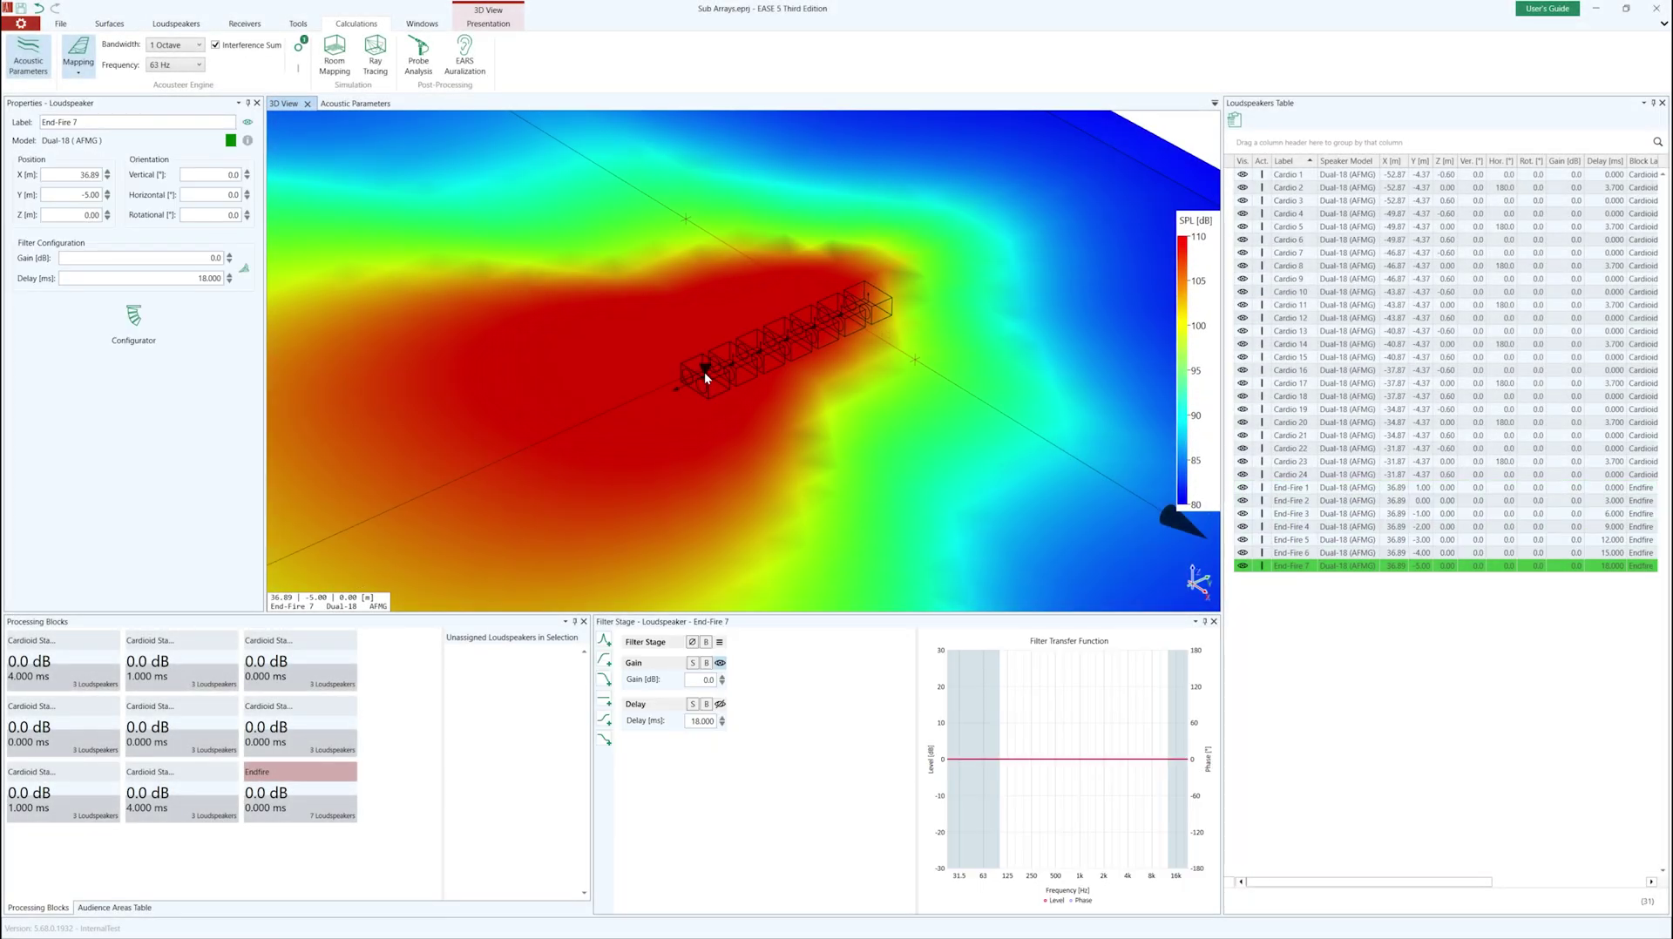
key("Delete")
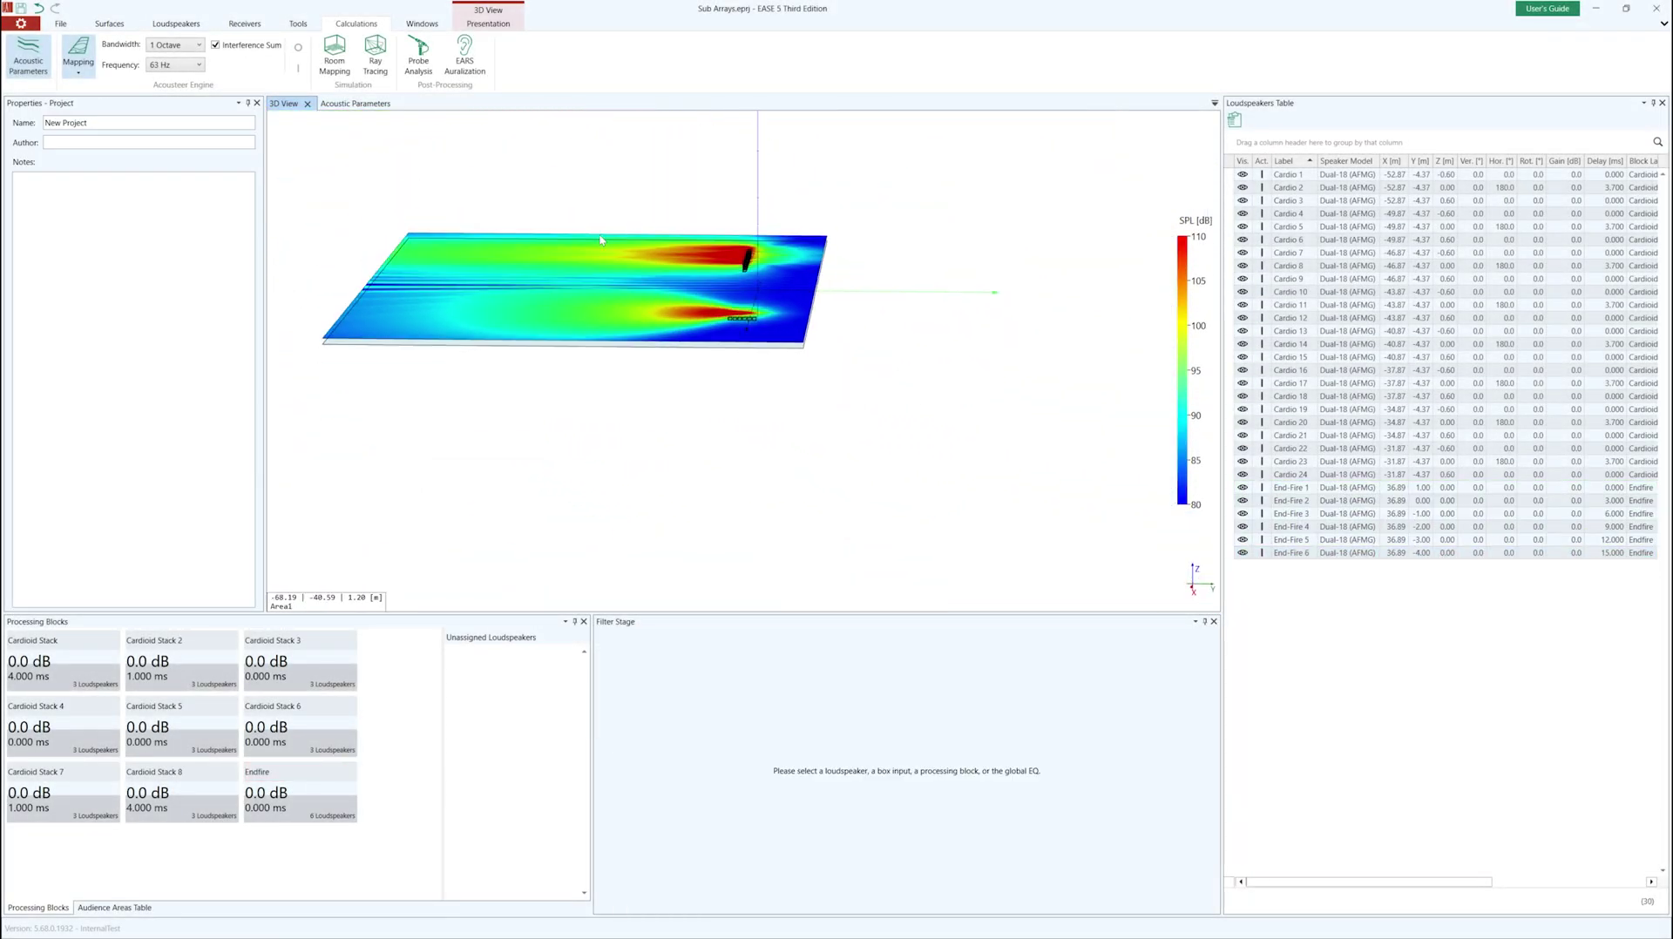
scroll(600, 240, "up", 3)
Step: Copy the six-box end-fire array behind the original, then copy both rows further back
left_click(758, 335)
scroll(768, 342, "up", 3)
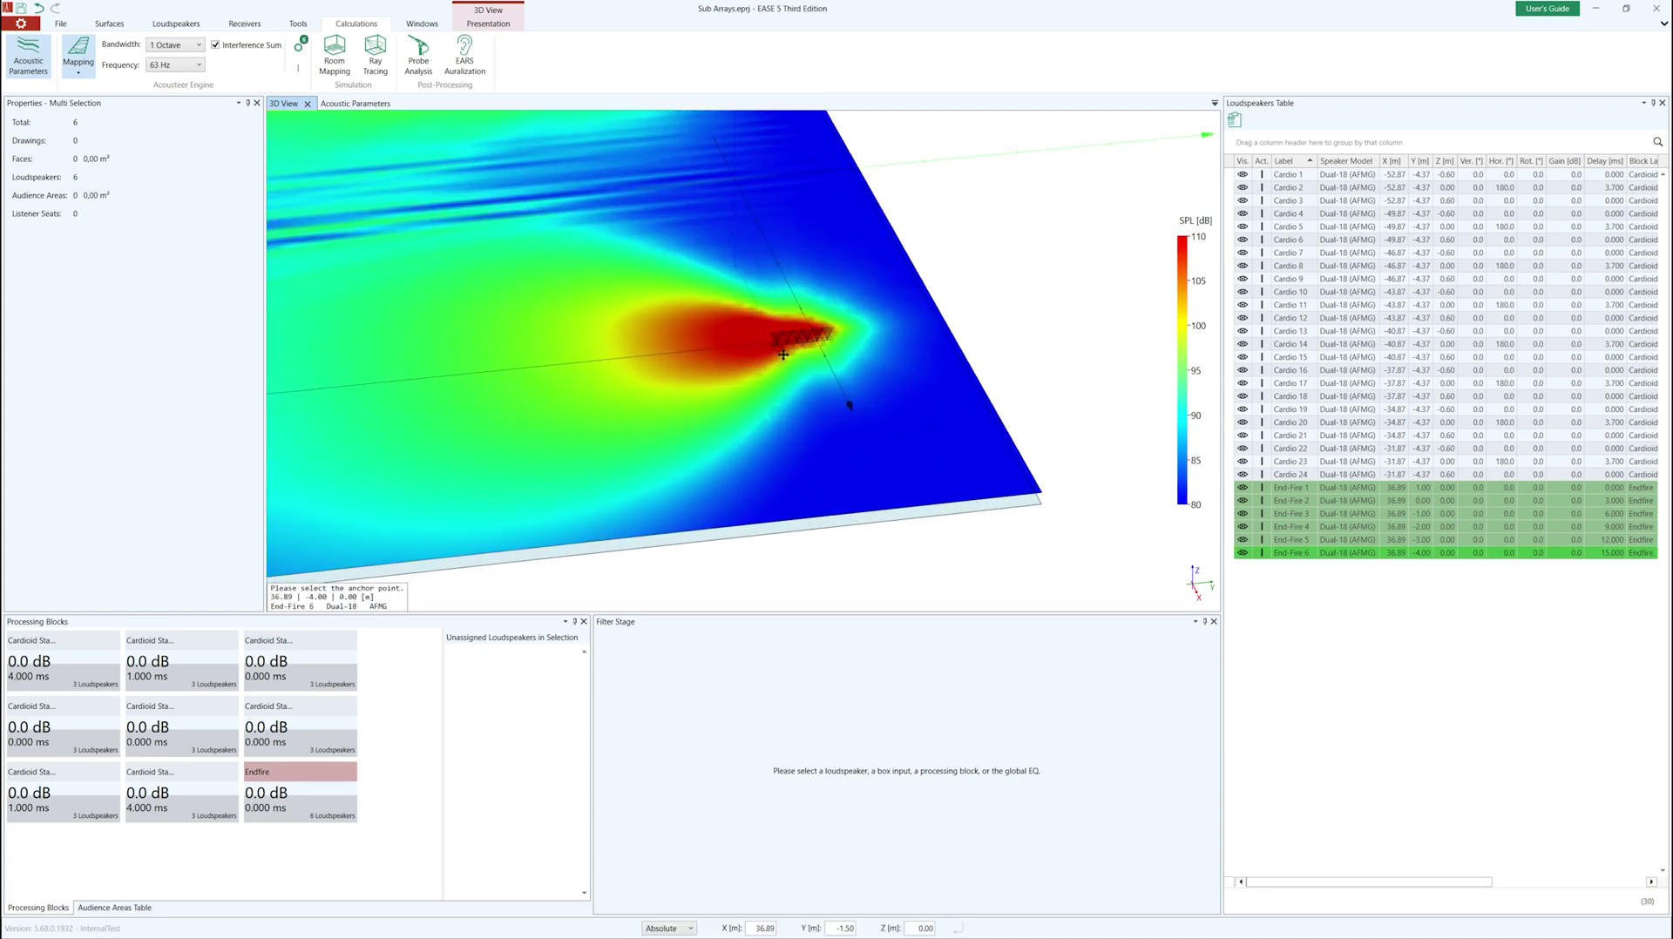
left_click(784, 355)
scroll(783, 355, "down", 2)
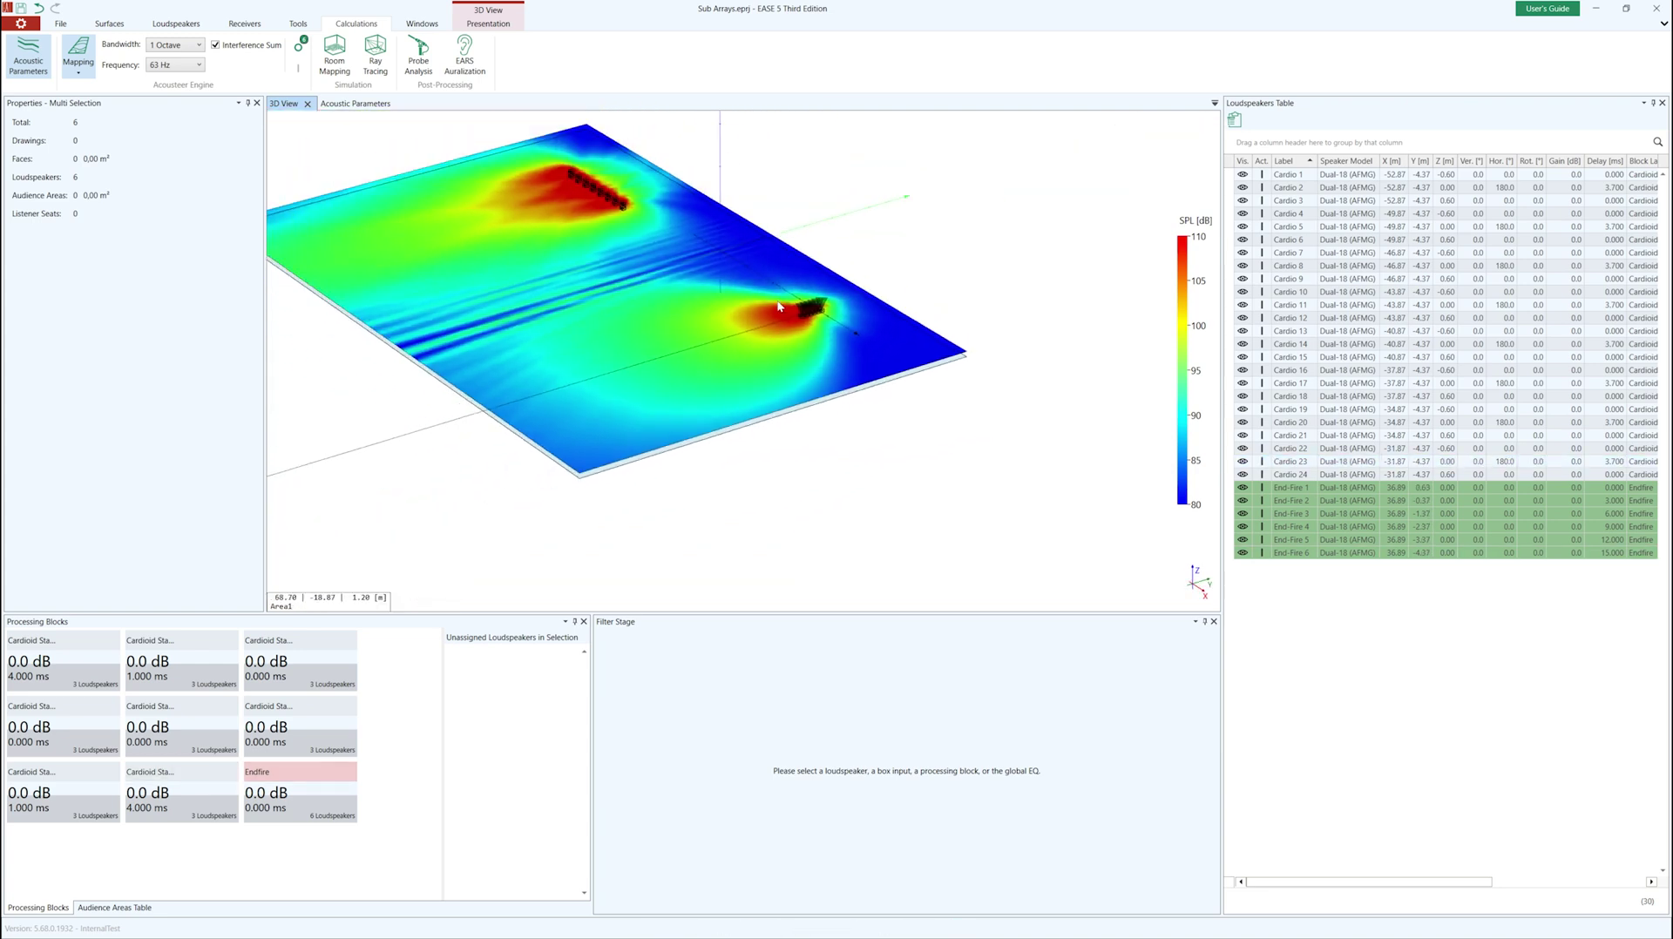
scroll(711, 277, "up", 5)
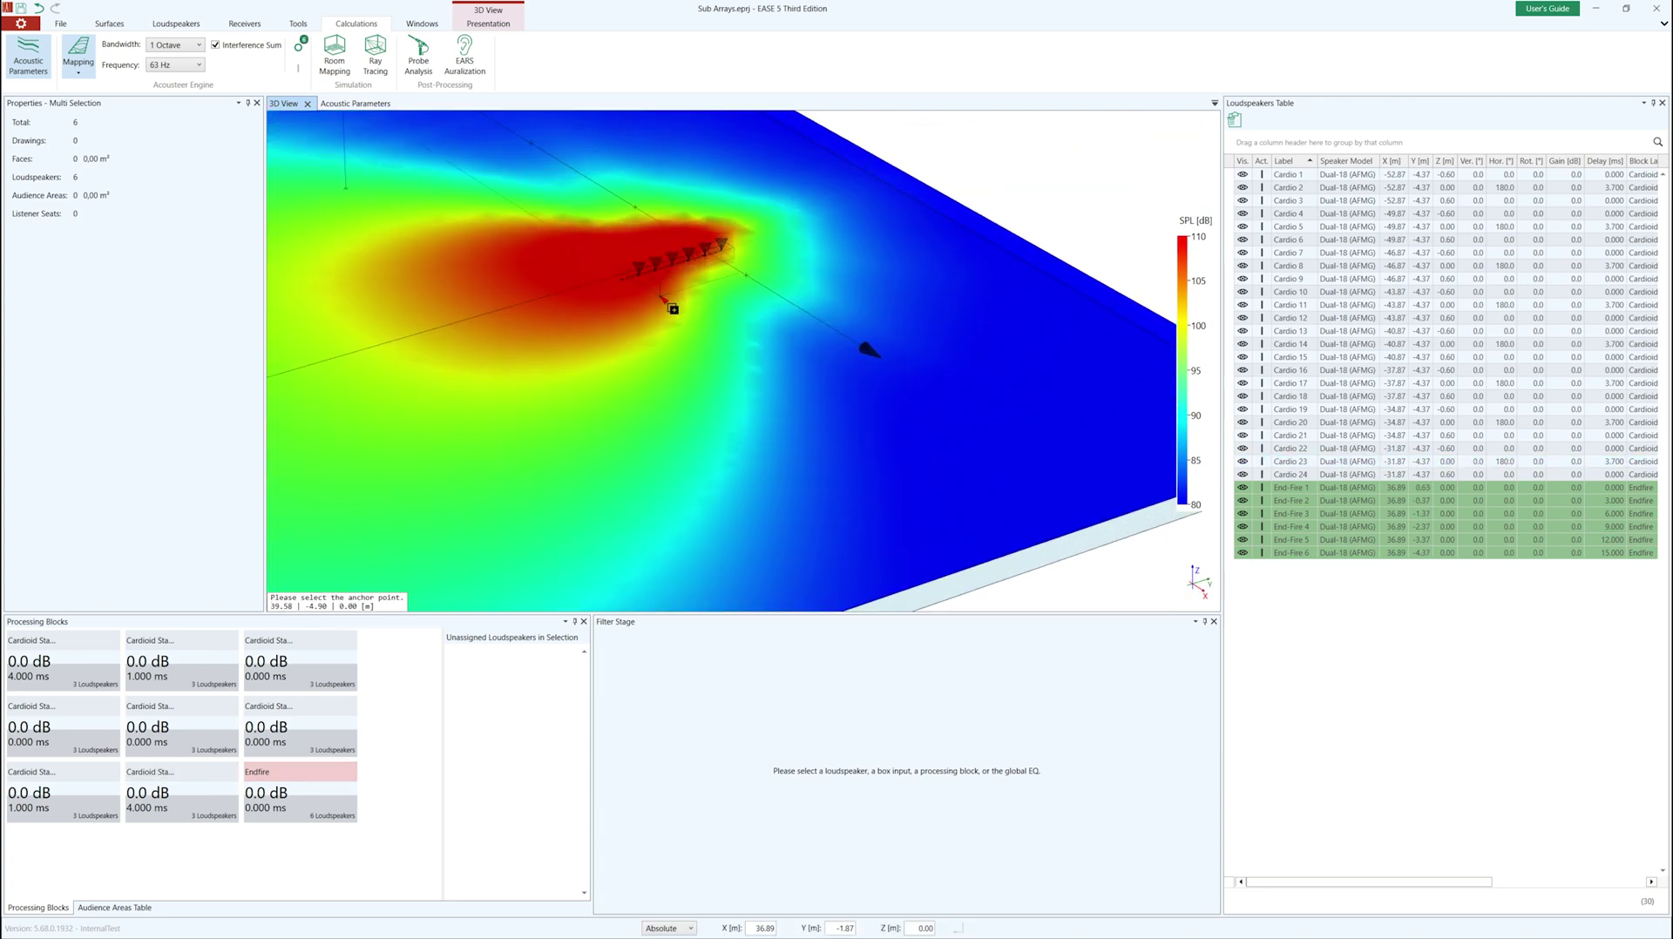
left_click(672, 303, "ctrl")
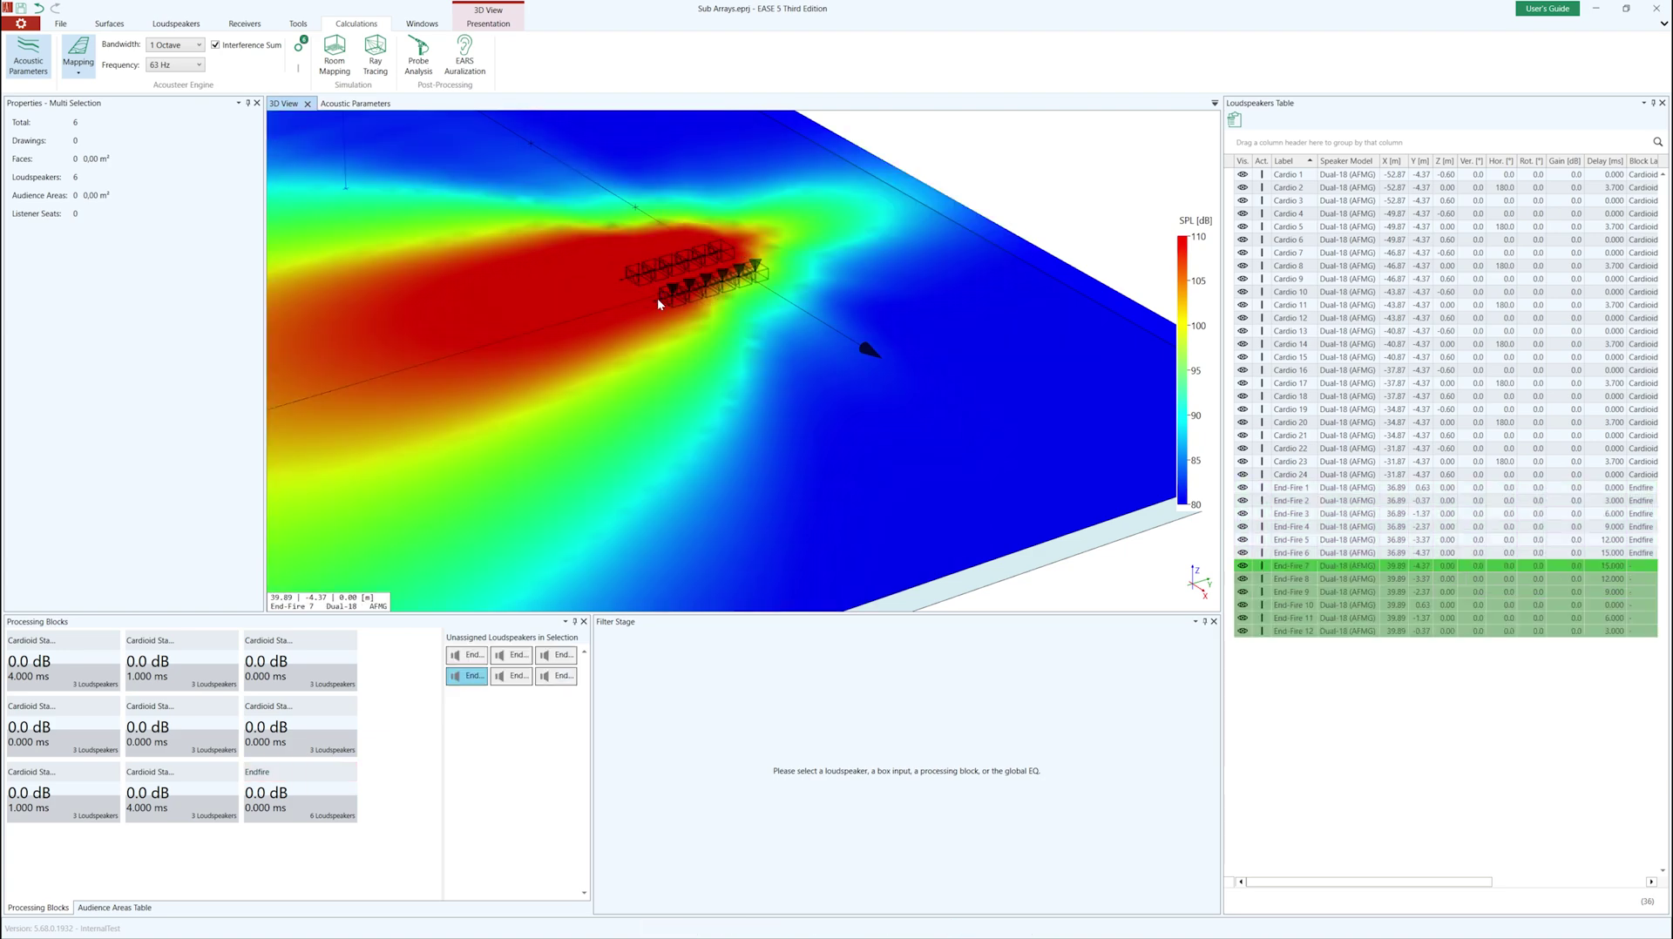
left_click(671, 305, "ctrl")
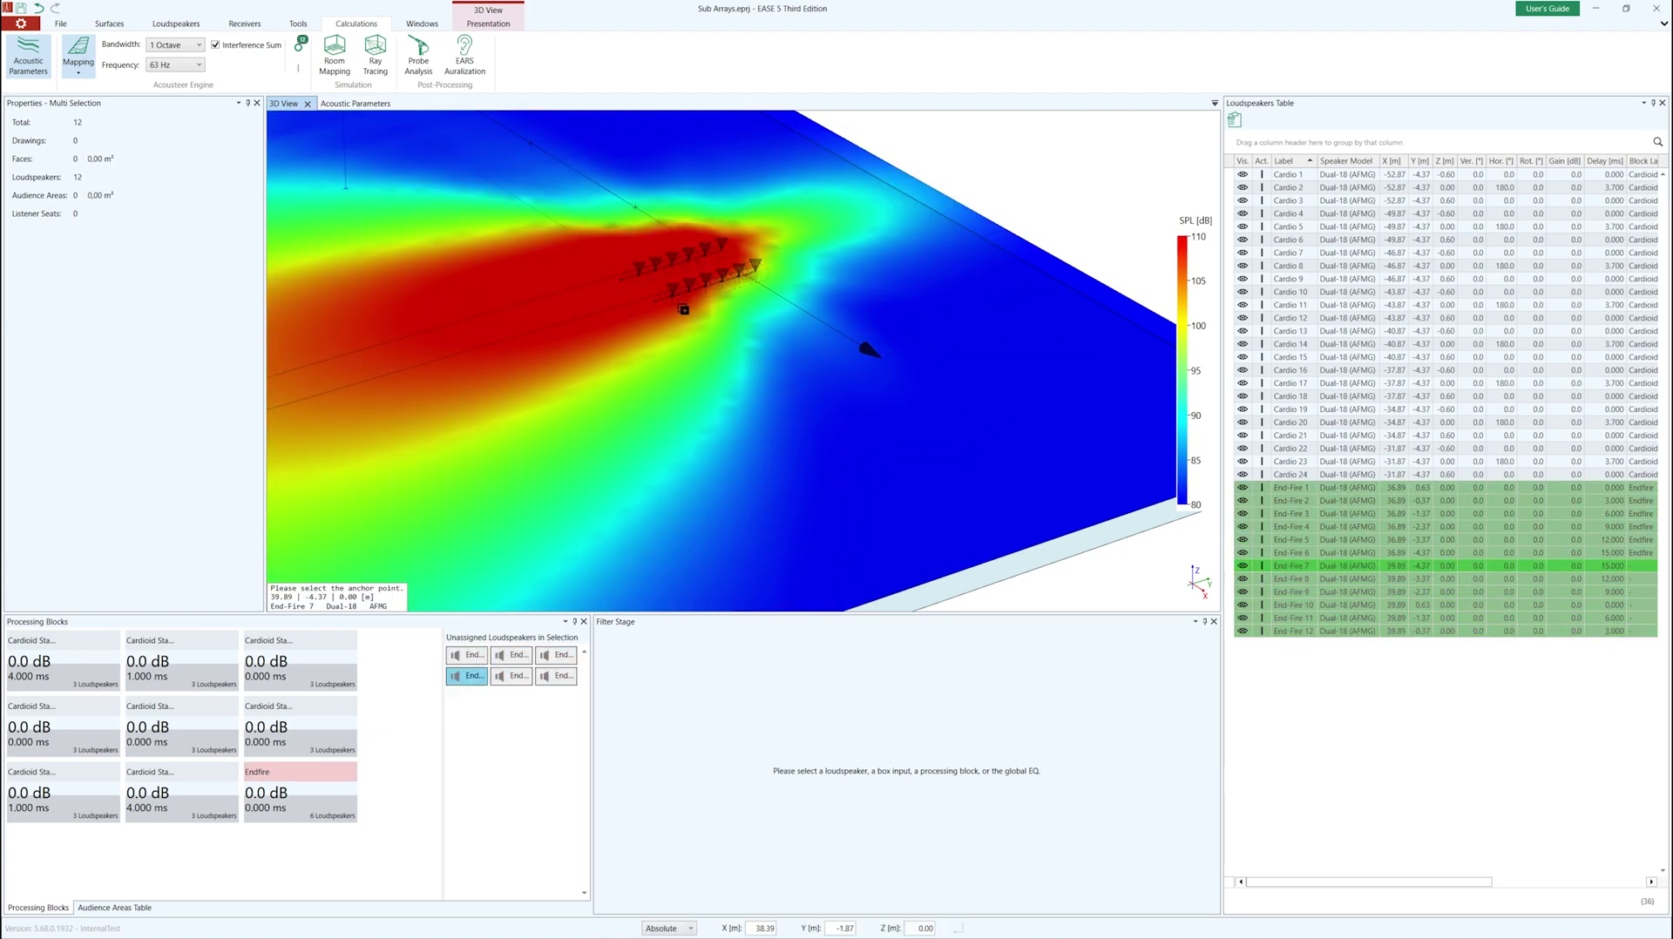
left_click(739, 356, "ctrl")
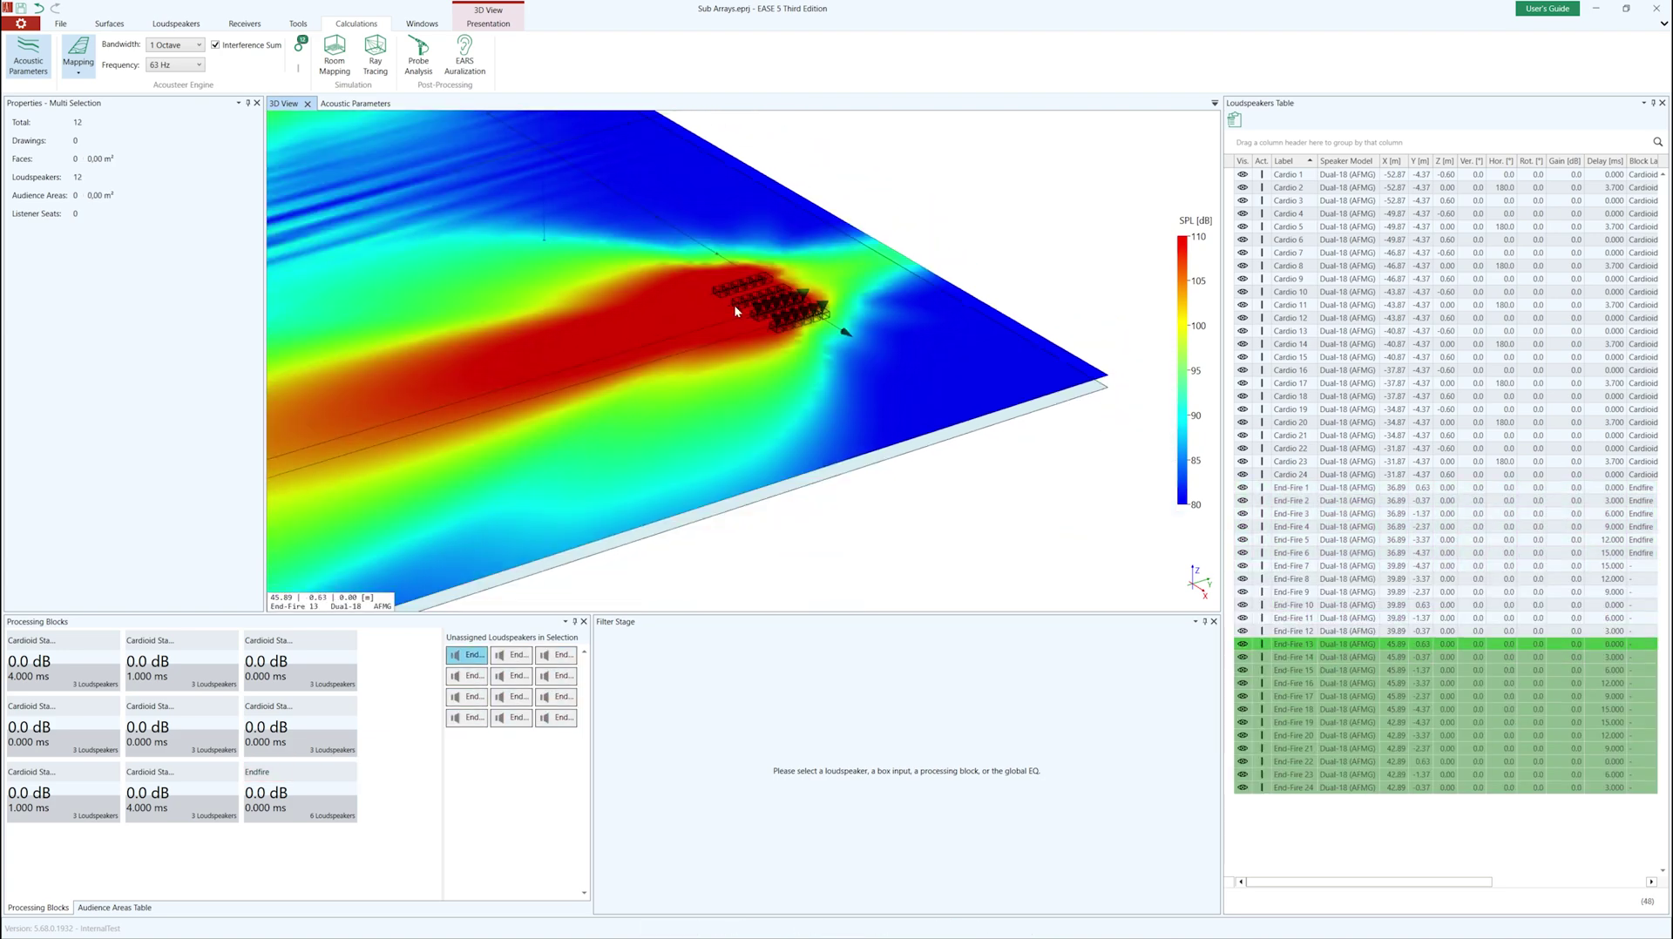
Step: Box-select End-Fire 1–6 and 13–18 together
scroll(691, 328, "up", 2)
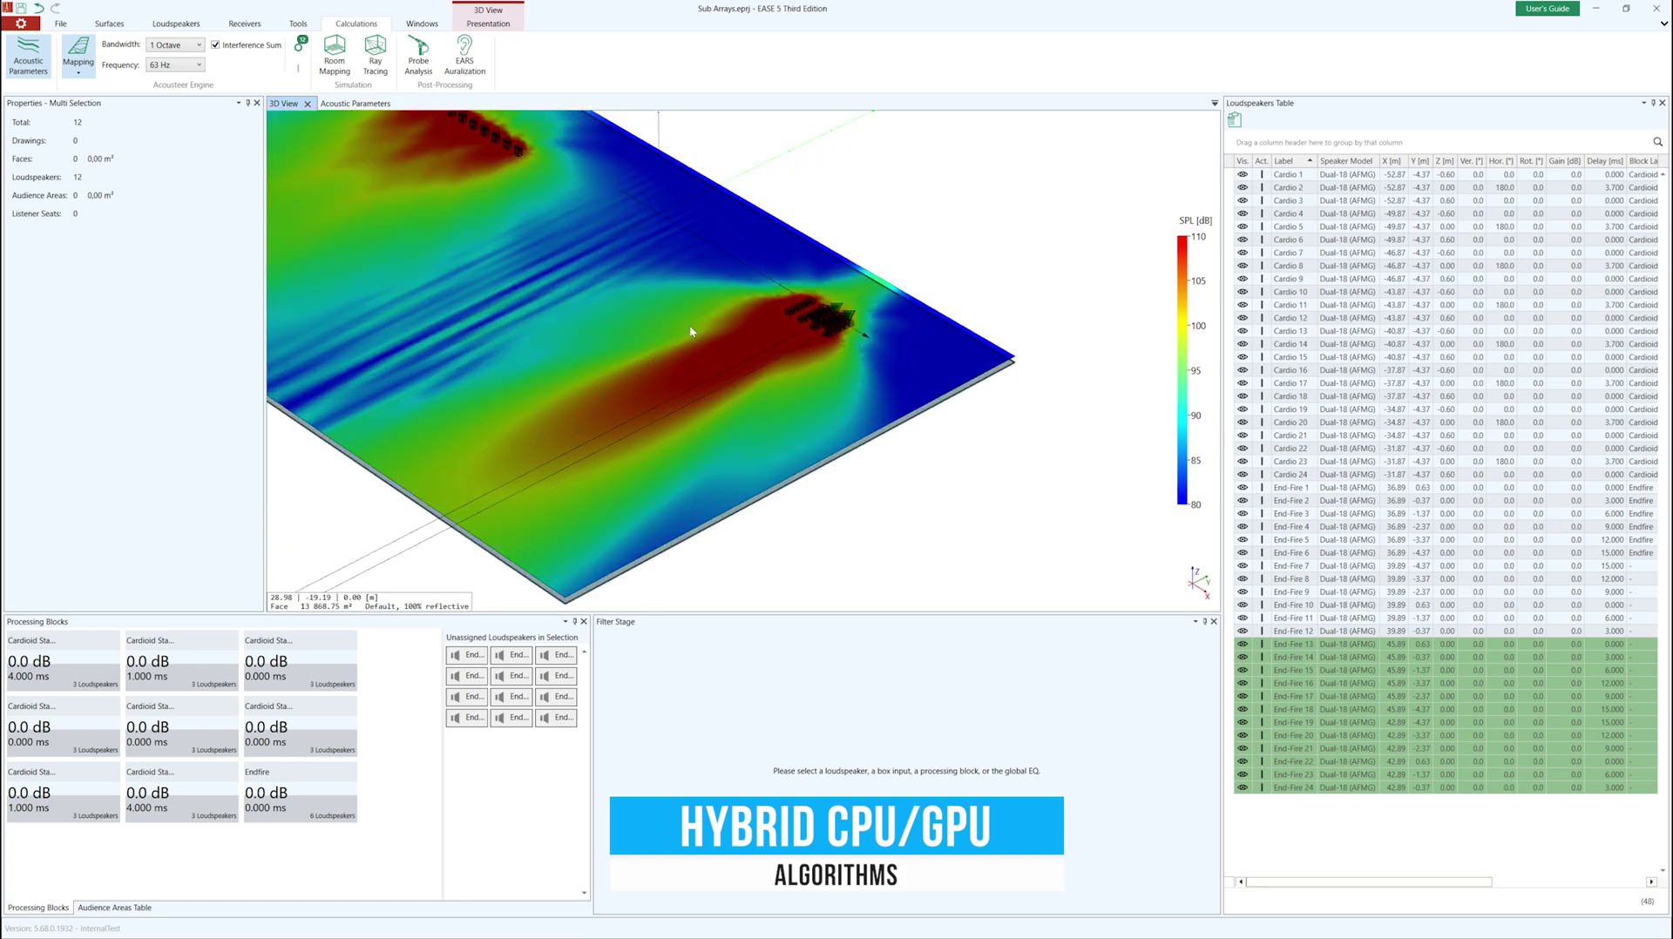
scroll(818, 415, "up", 2)
scroll(814, 362, "up", 2)
scroll(776, 280, "up", 2)
scroll(789, 307, "down", 2)
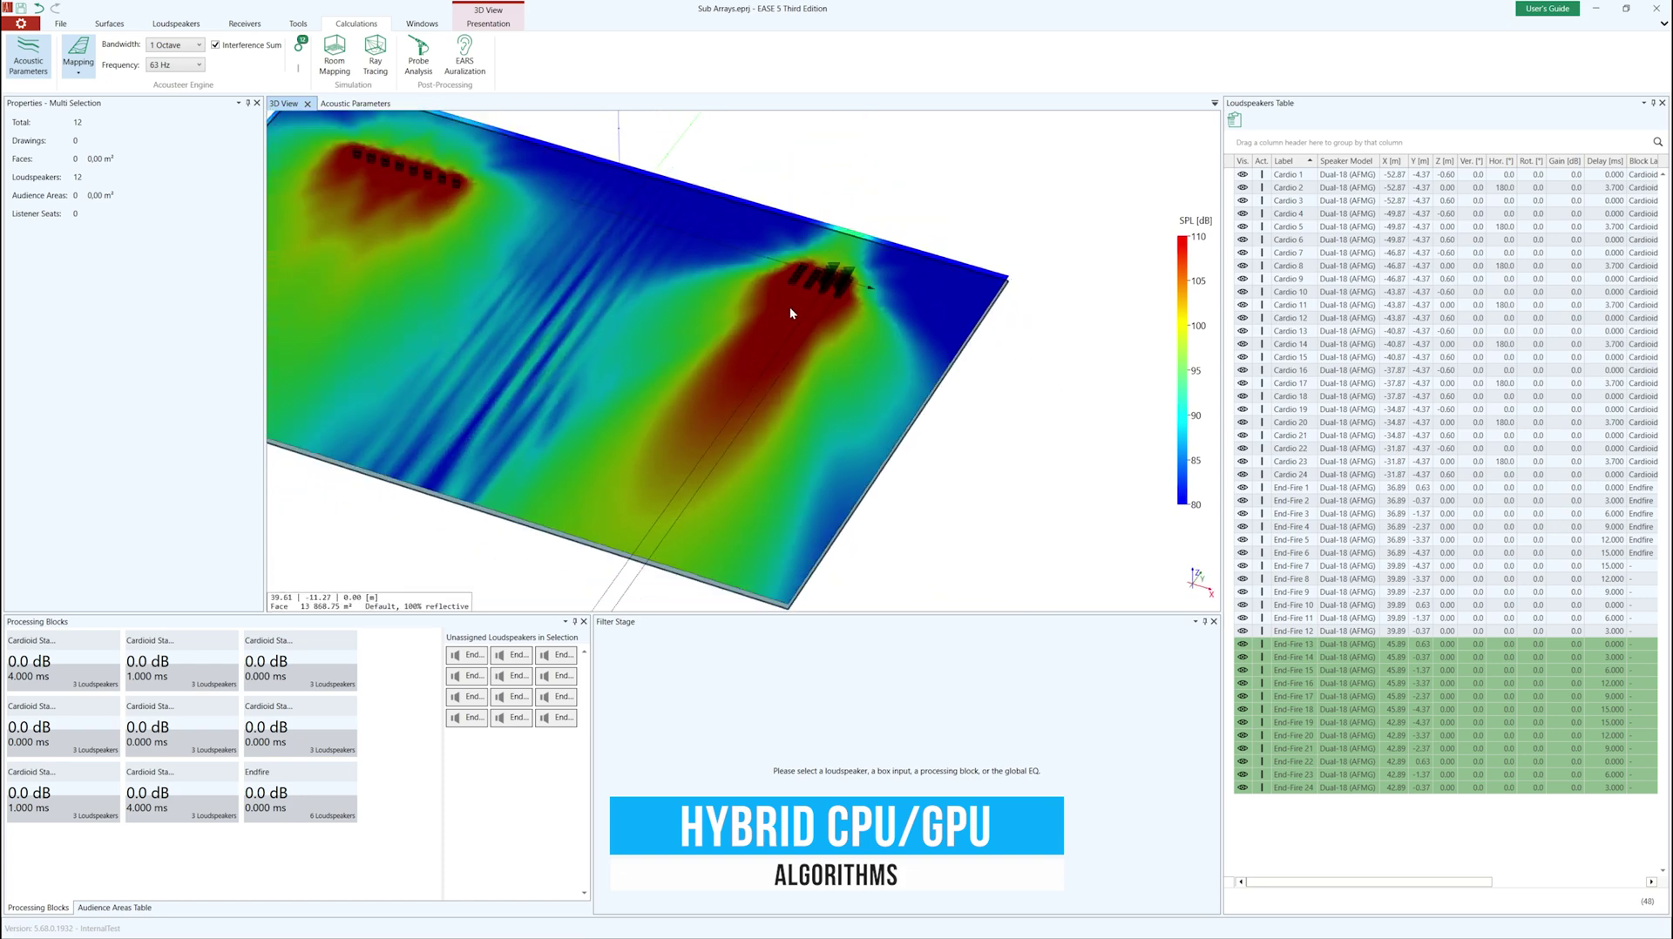
scroll(828, 300, "down", 2)
left_click_drag(764, 299, 864, 206)
scroll(750, 271, "up", 2)
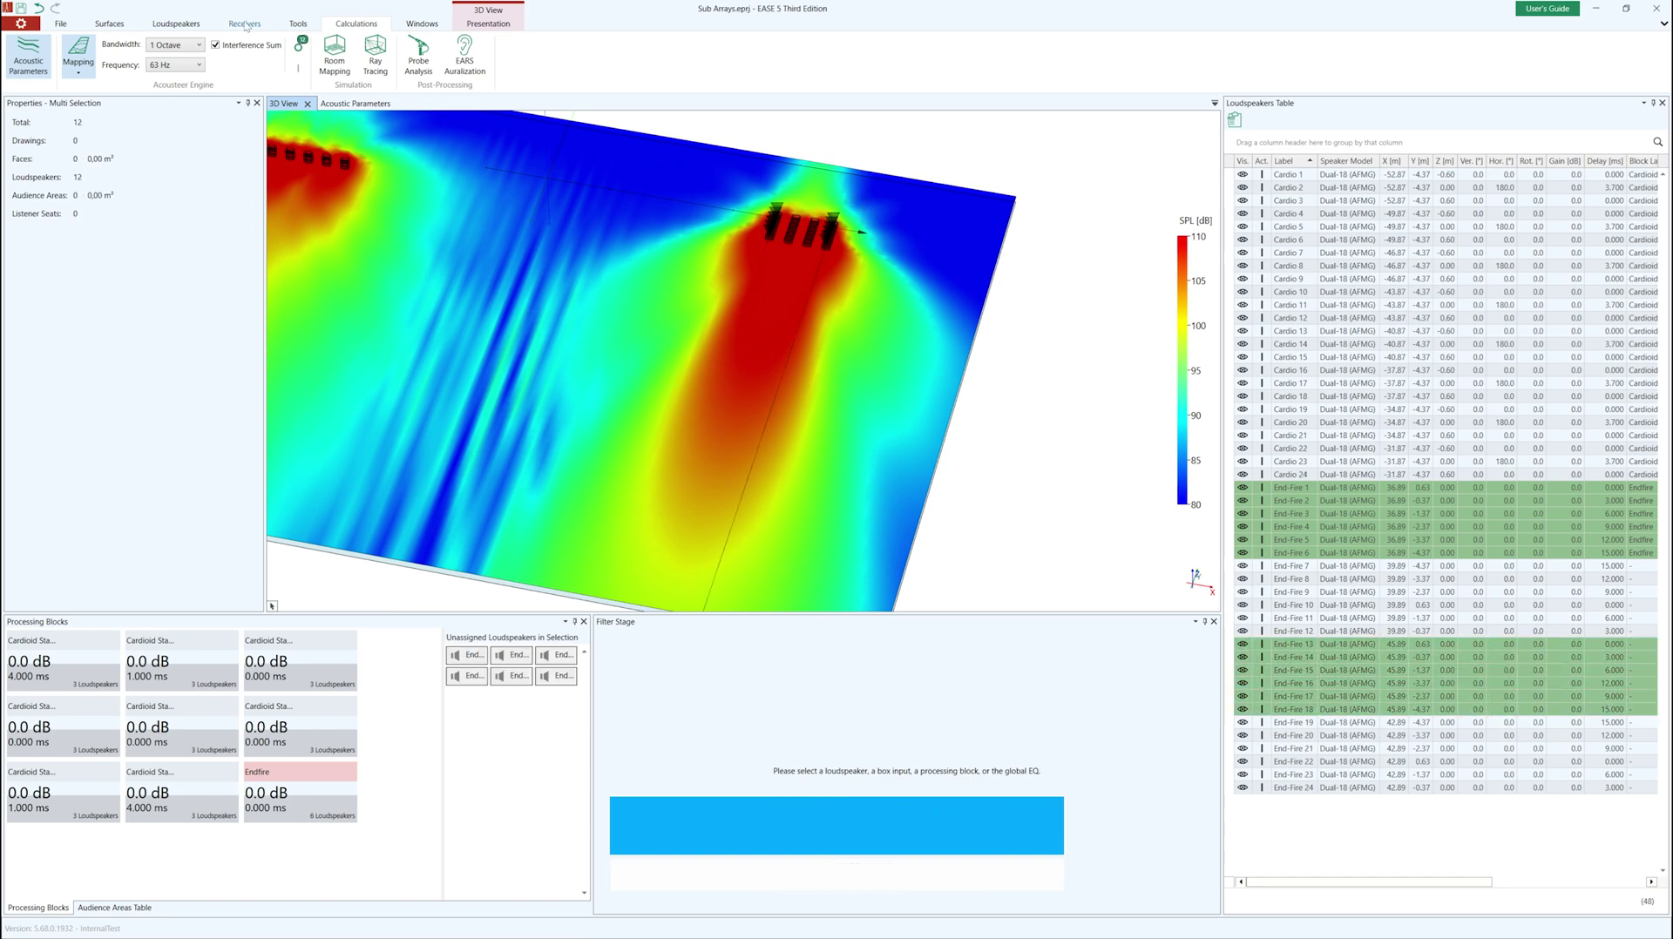
Step: Give the End-Fire Lateral processing block a 3 ms delay and view both arrays from above
left_click(300, 788)
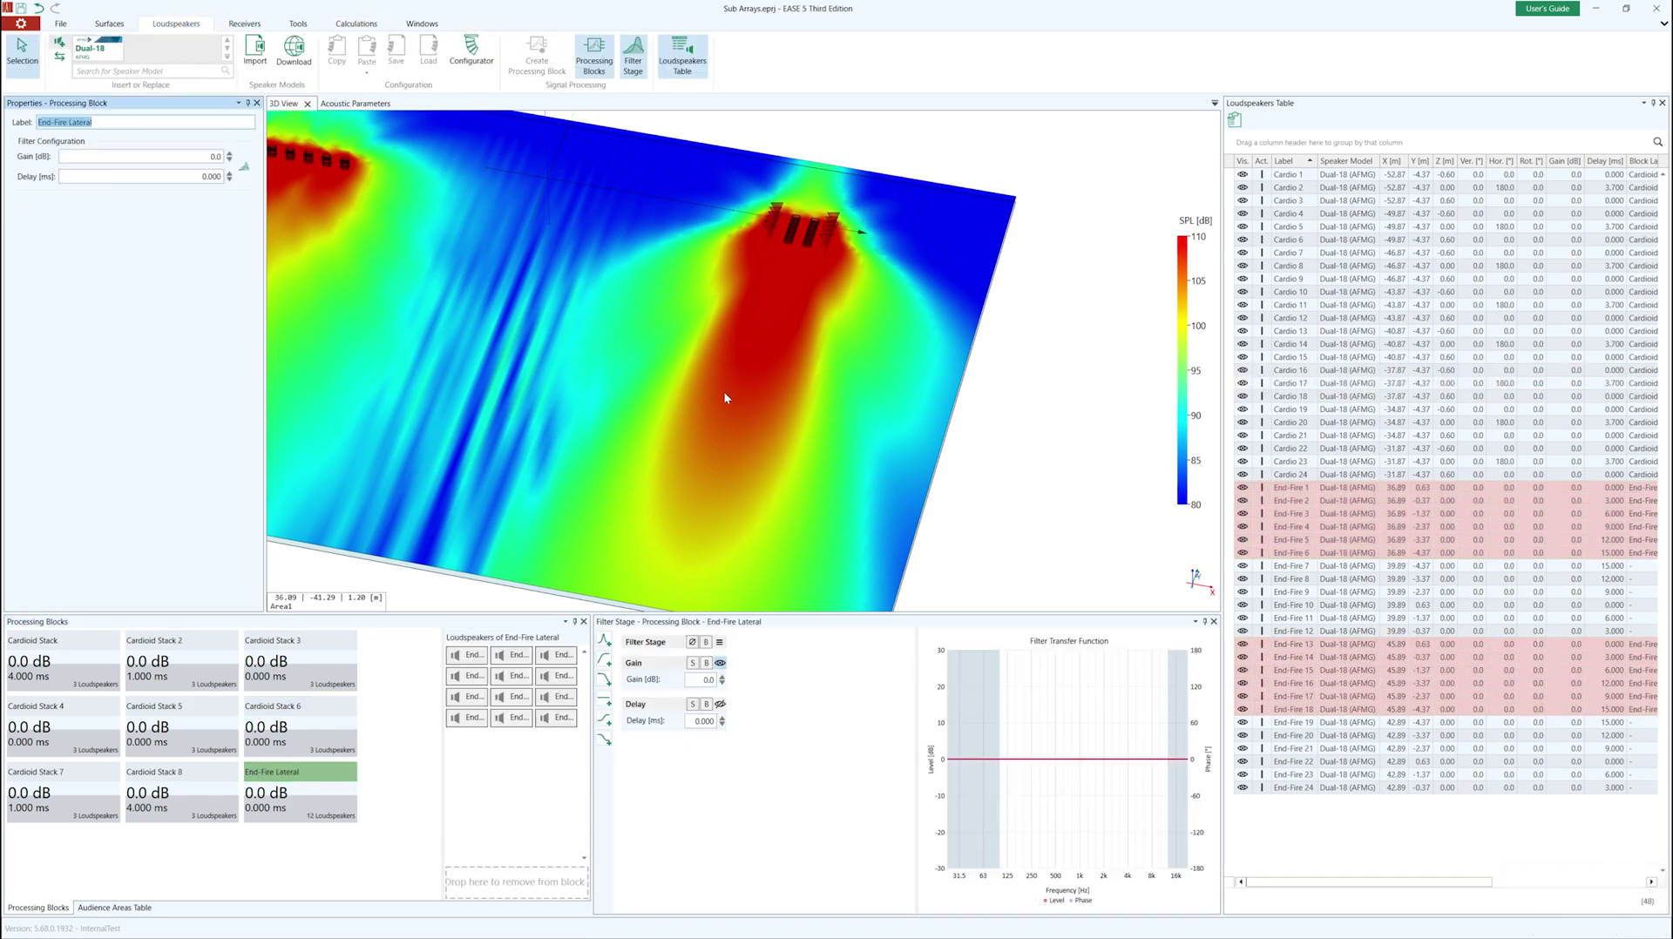
scroll(692, 720, "up", 1)
scroll(692, 720, "up", 1)
scroll(692, 721, "up", 1)
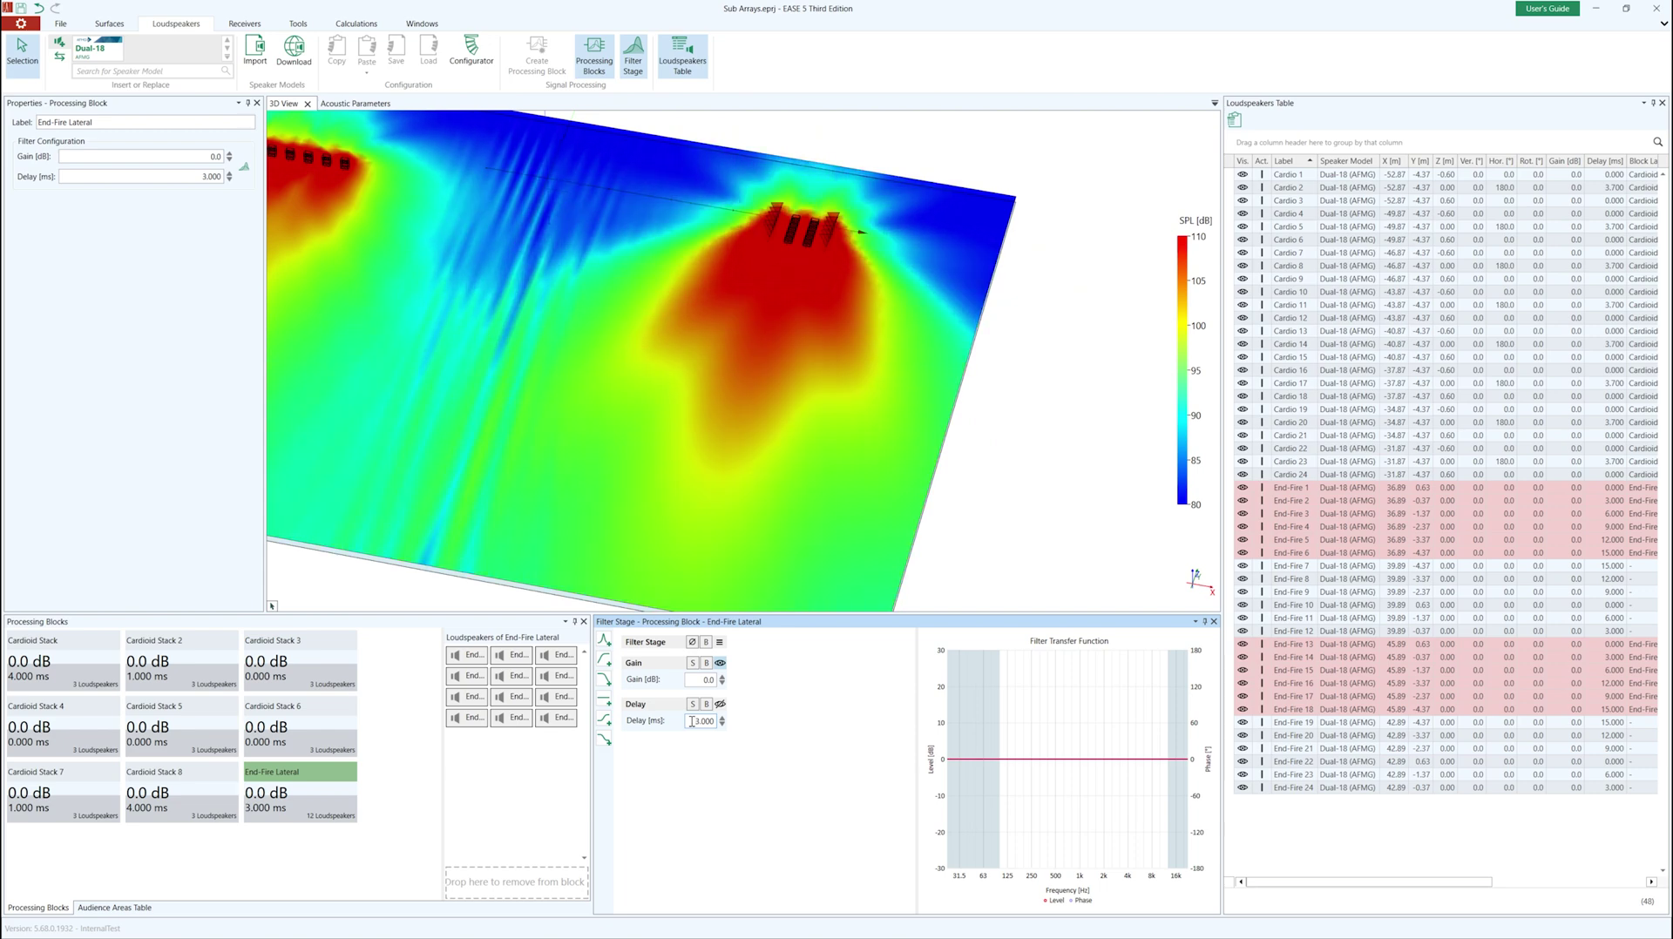
left_click(1045, 448)
mouse_move(1046, 448)
right_mouse_down()
mouse_move(692, 399)
mouse_move(881, 478)
right_mouse_up()
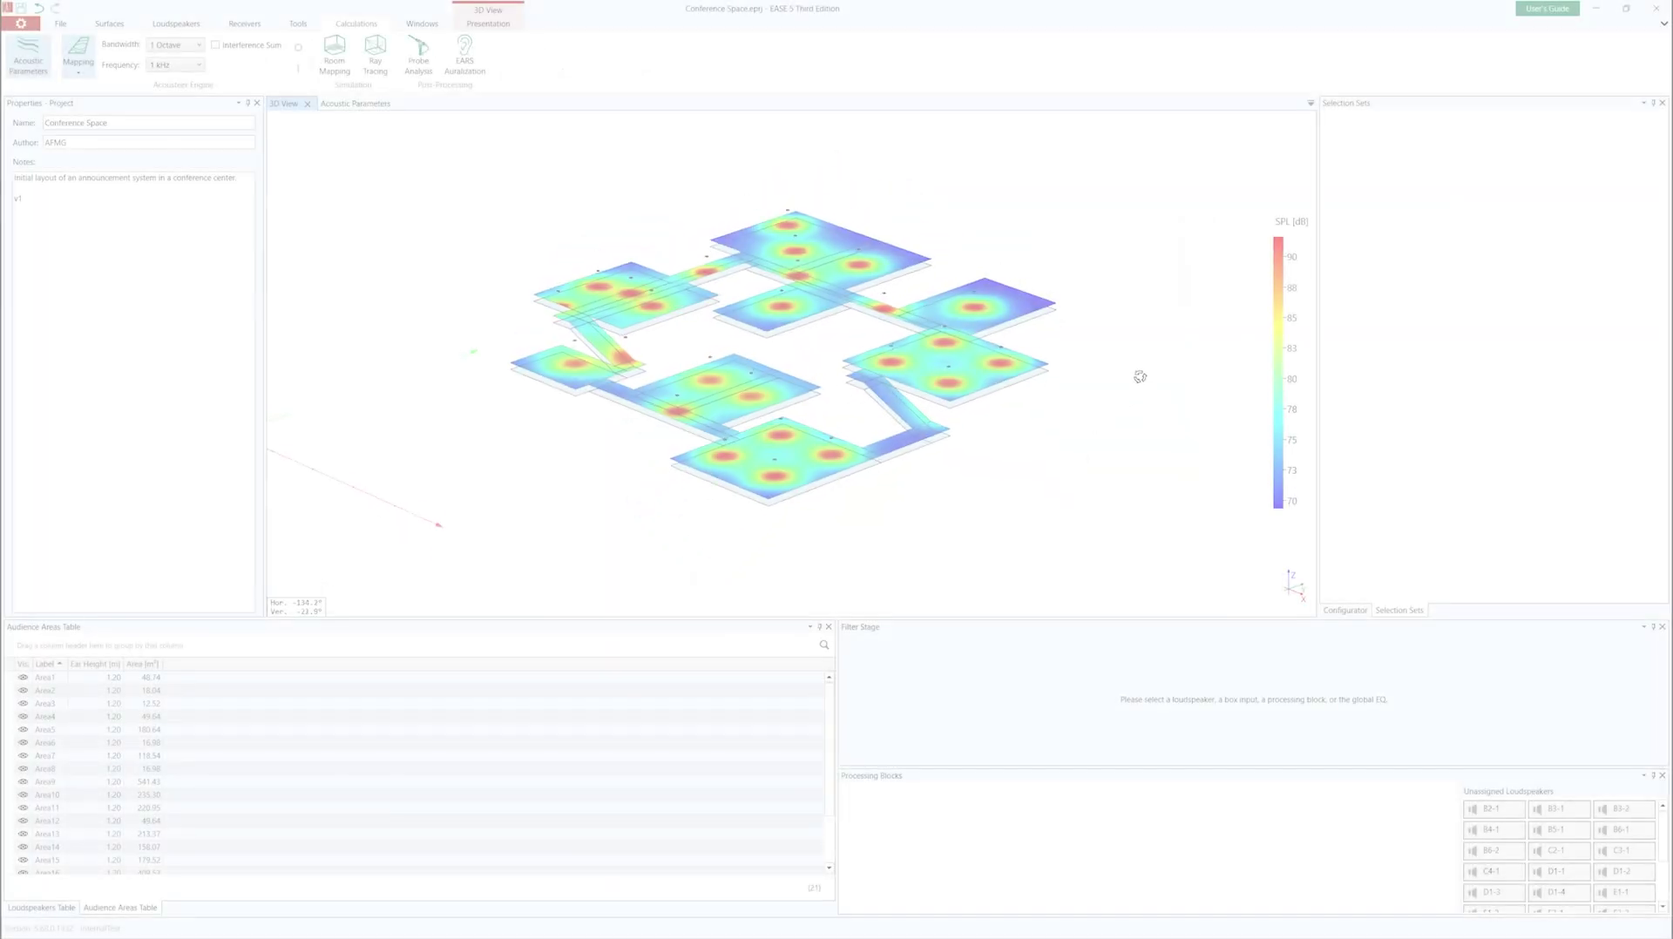
Step: Shift ceiling speaker E2-1 toward the edge of its area
right_click_drag(1132, 334, 1050, 302)
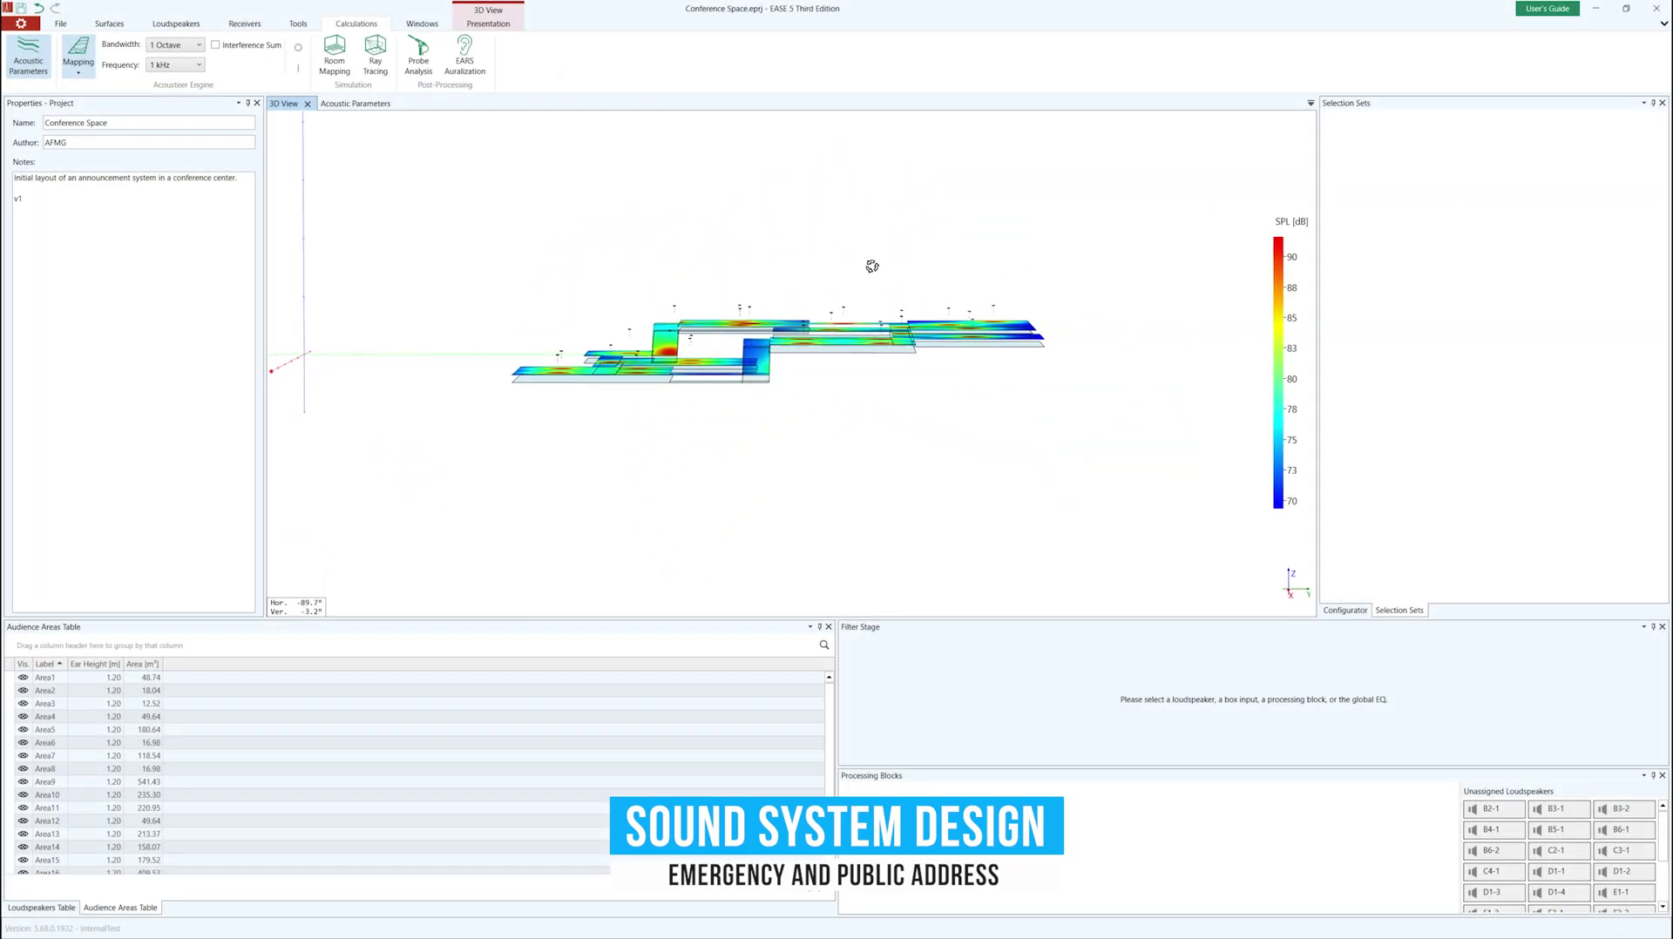
left_click_drag(943, 294, 1060, 417)
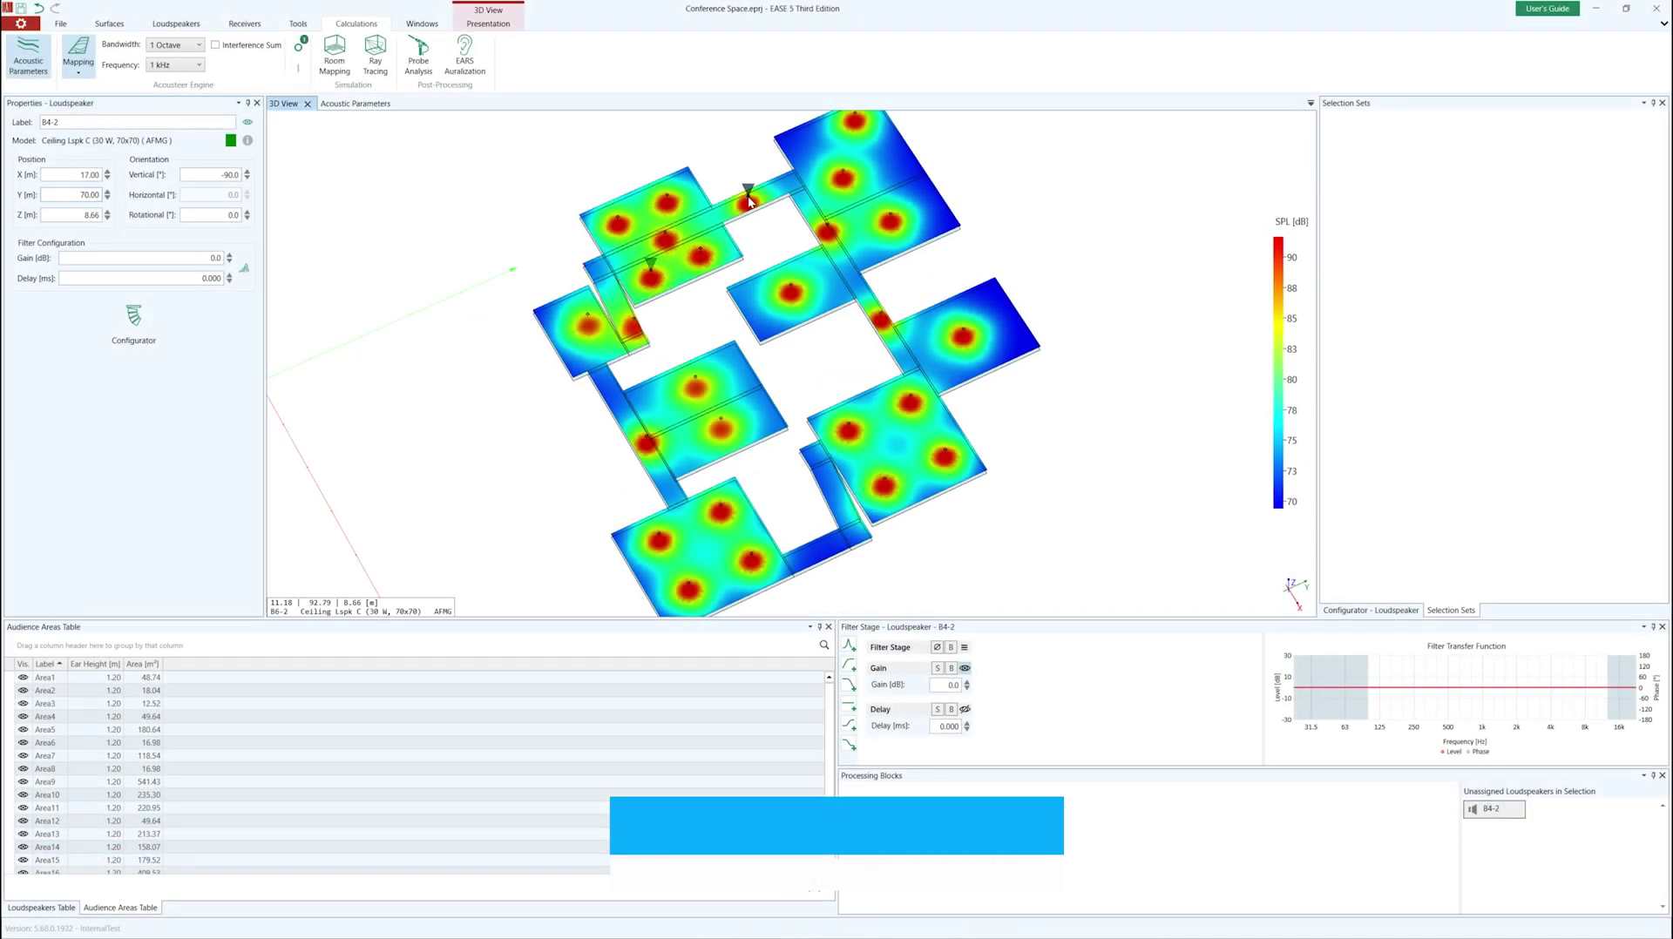
left_click_drag(868, 158, 832, 166)
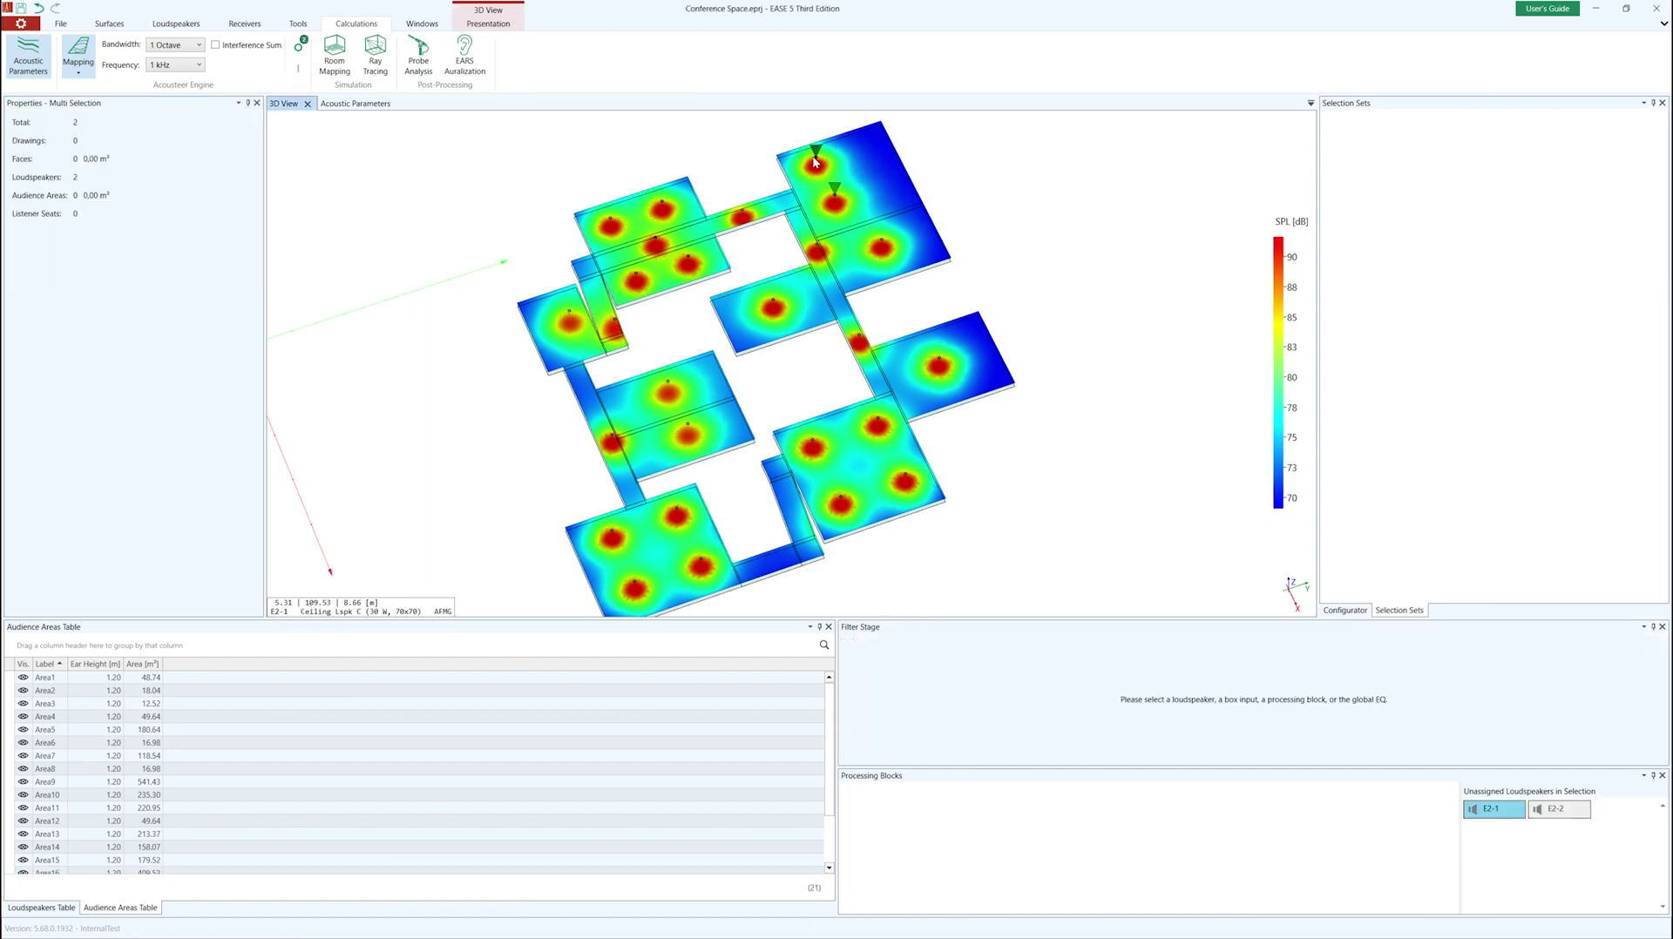
Step: Paste a copy of the E2 speaker pair into the upper-right room
key("ctrl+v")
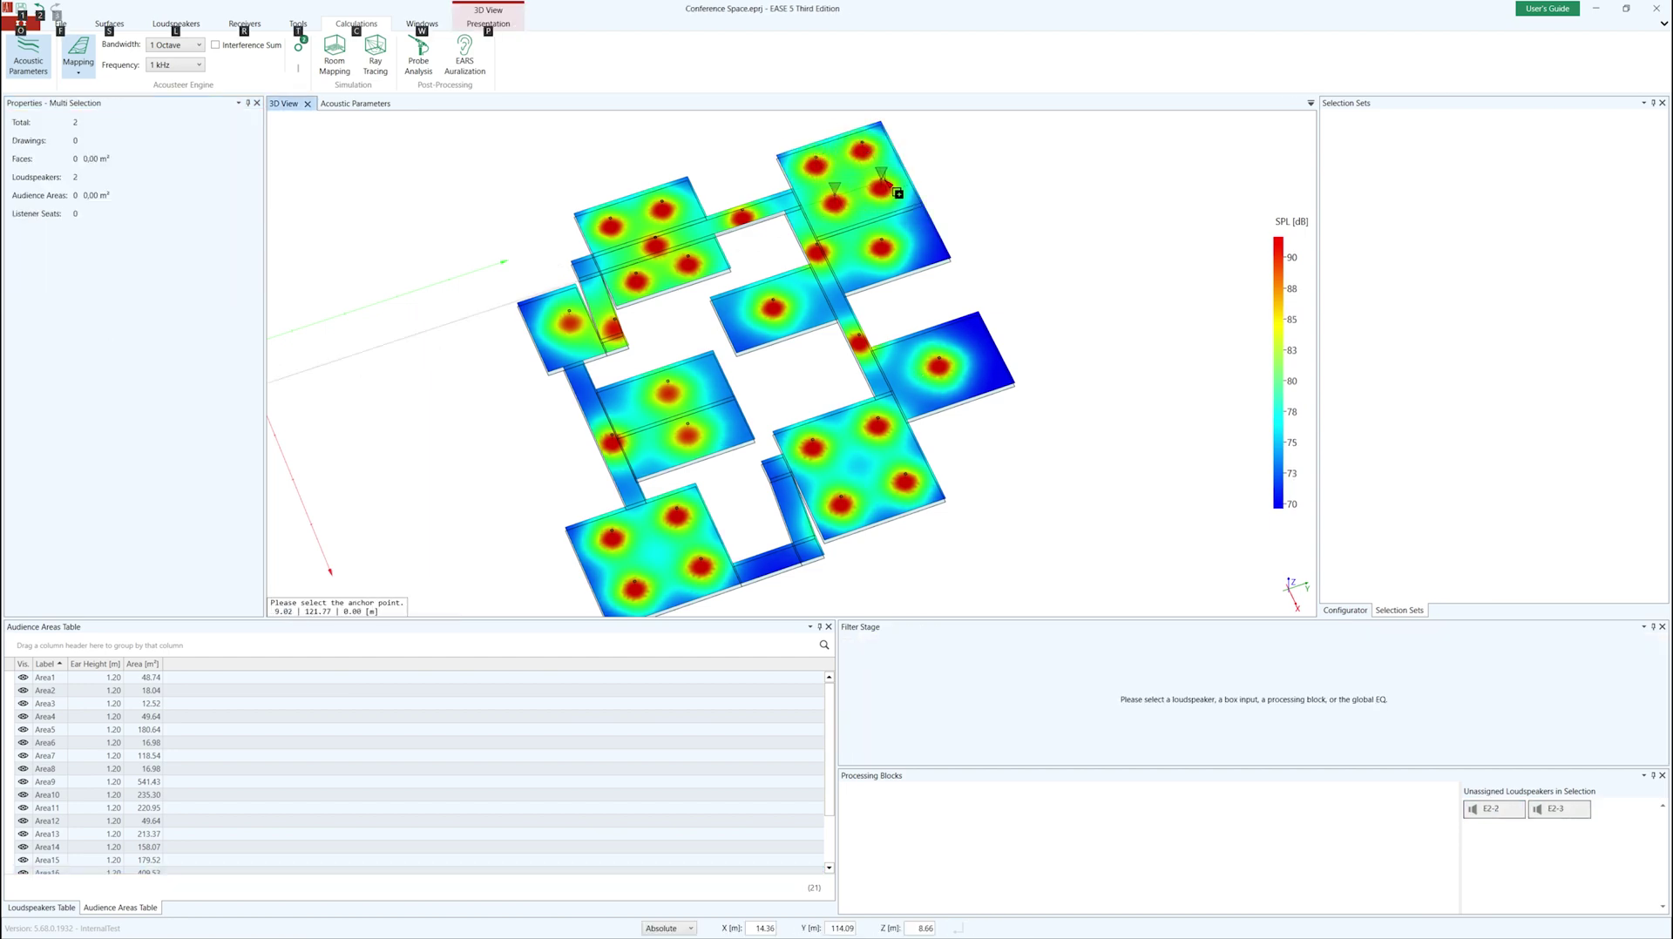
left_click(896, 191)
left_click(948, 301)
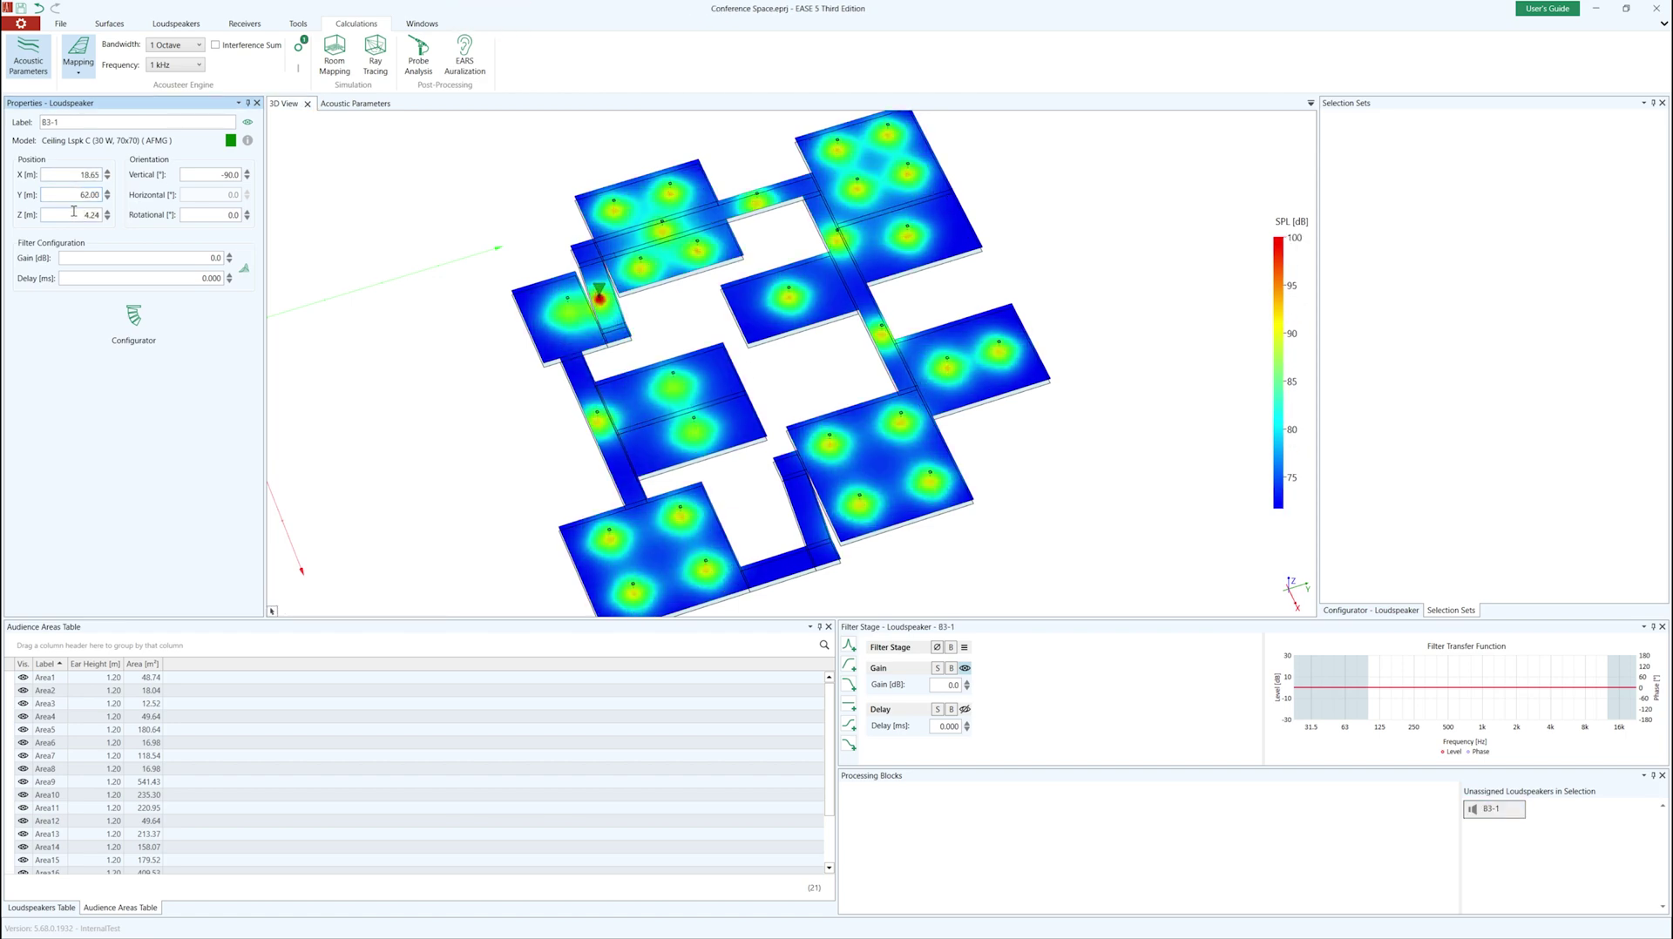
Step: Switch the SPL map to a user-defined 70–90 dB colour scale
left_click(77, 70)
left_click(73, 105)
double_click(182, 123)
type("100")
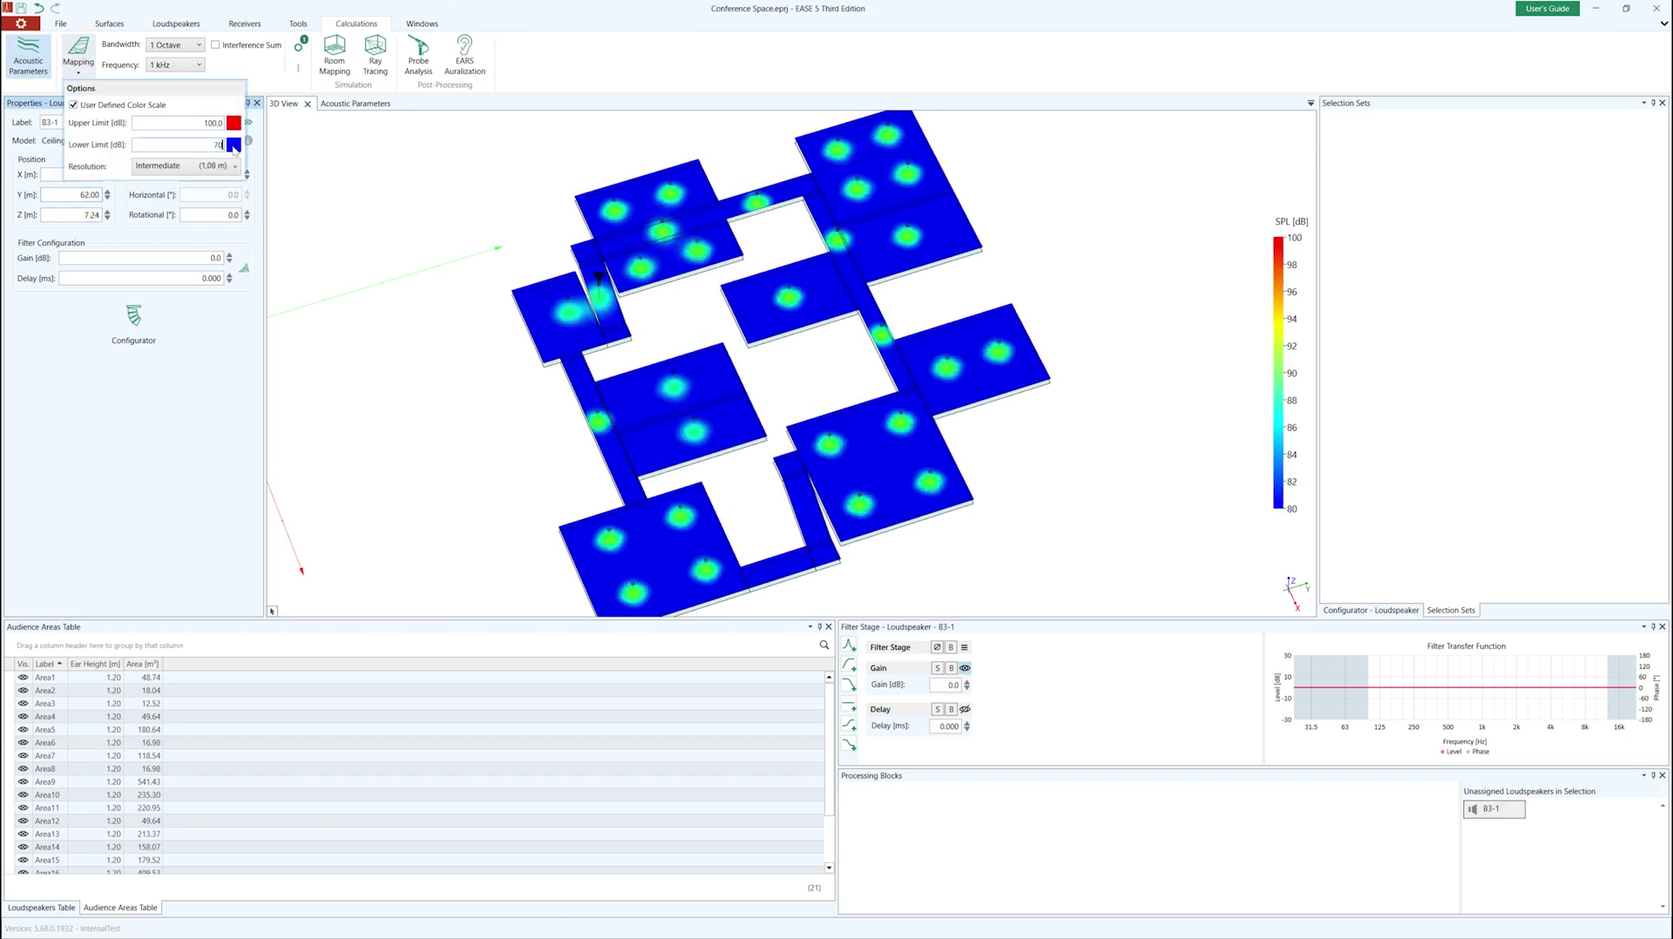
type("60")
key("Return")
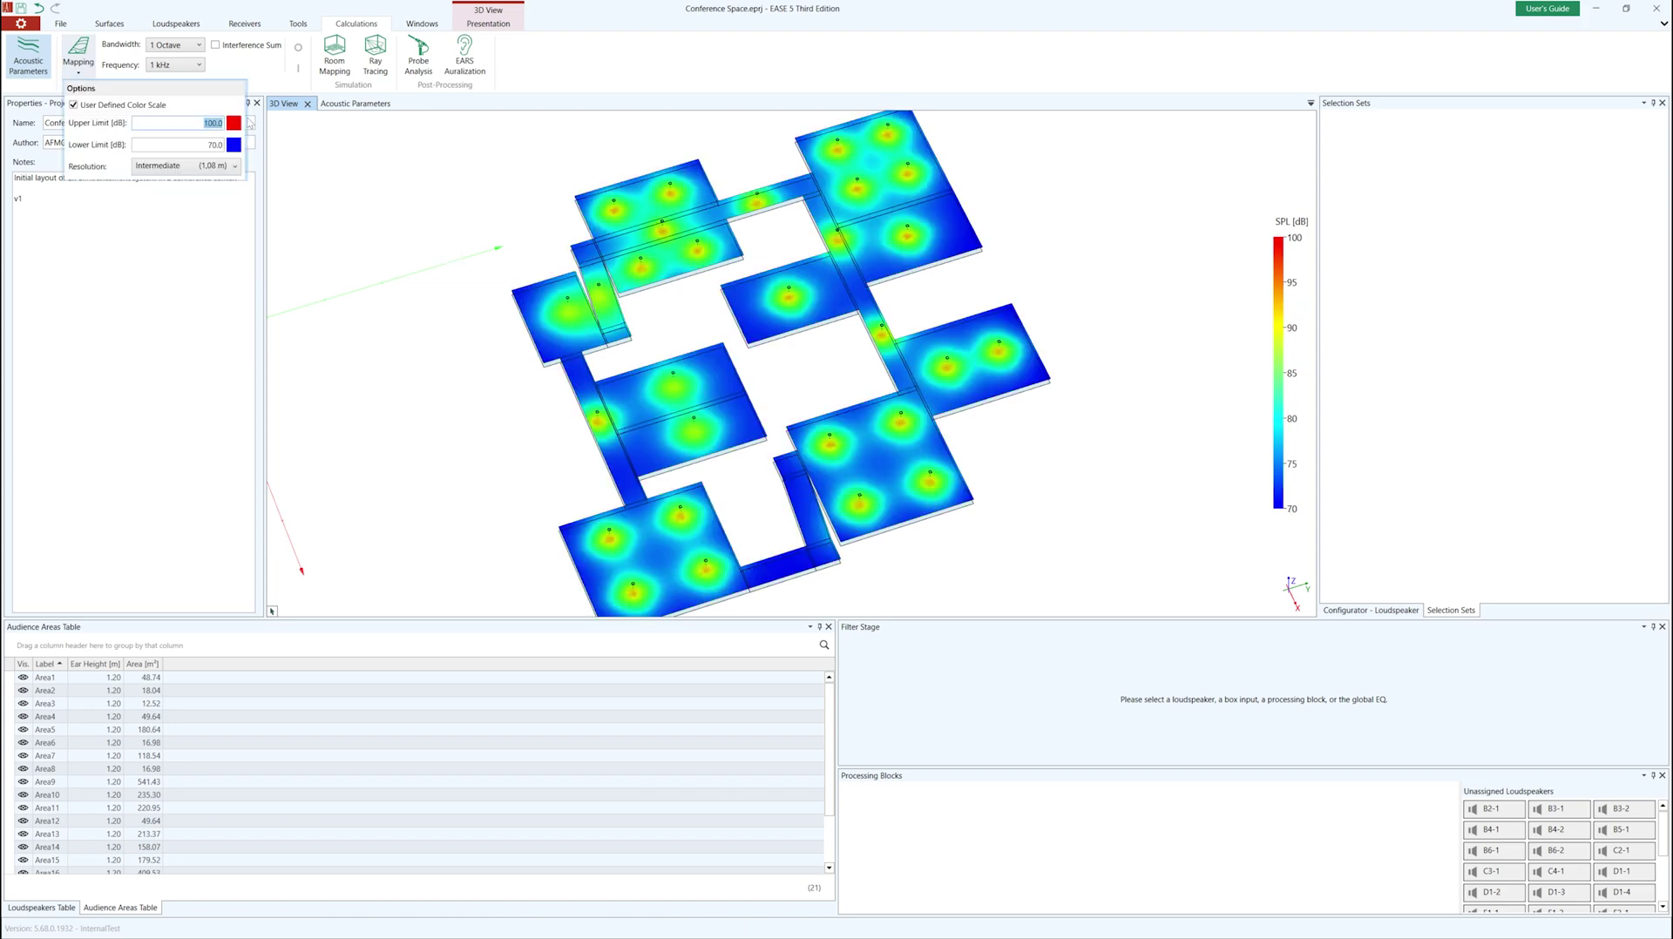
Step: Move ceiling speaker B3-3 to Y 76.65 m in the 3D view
left_click(652, 340)
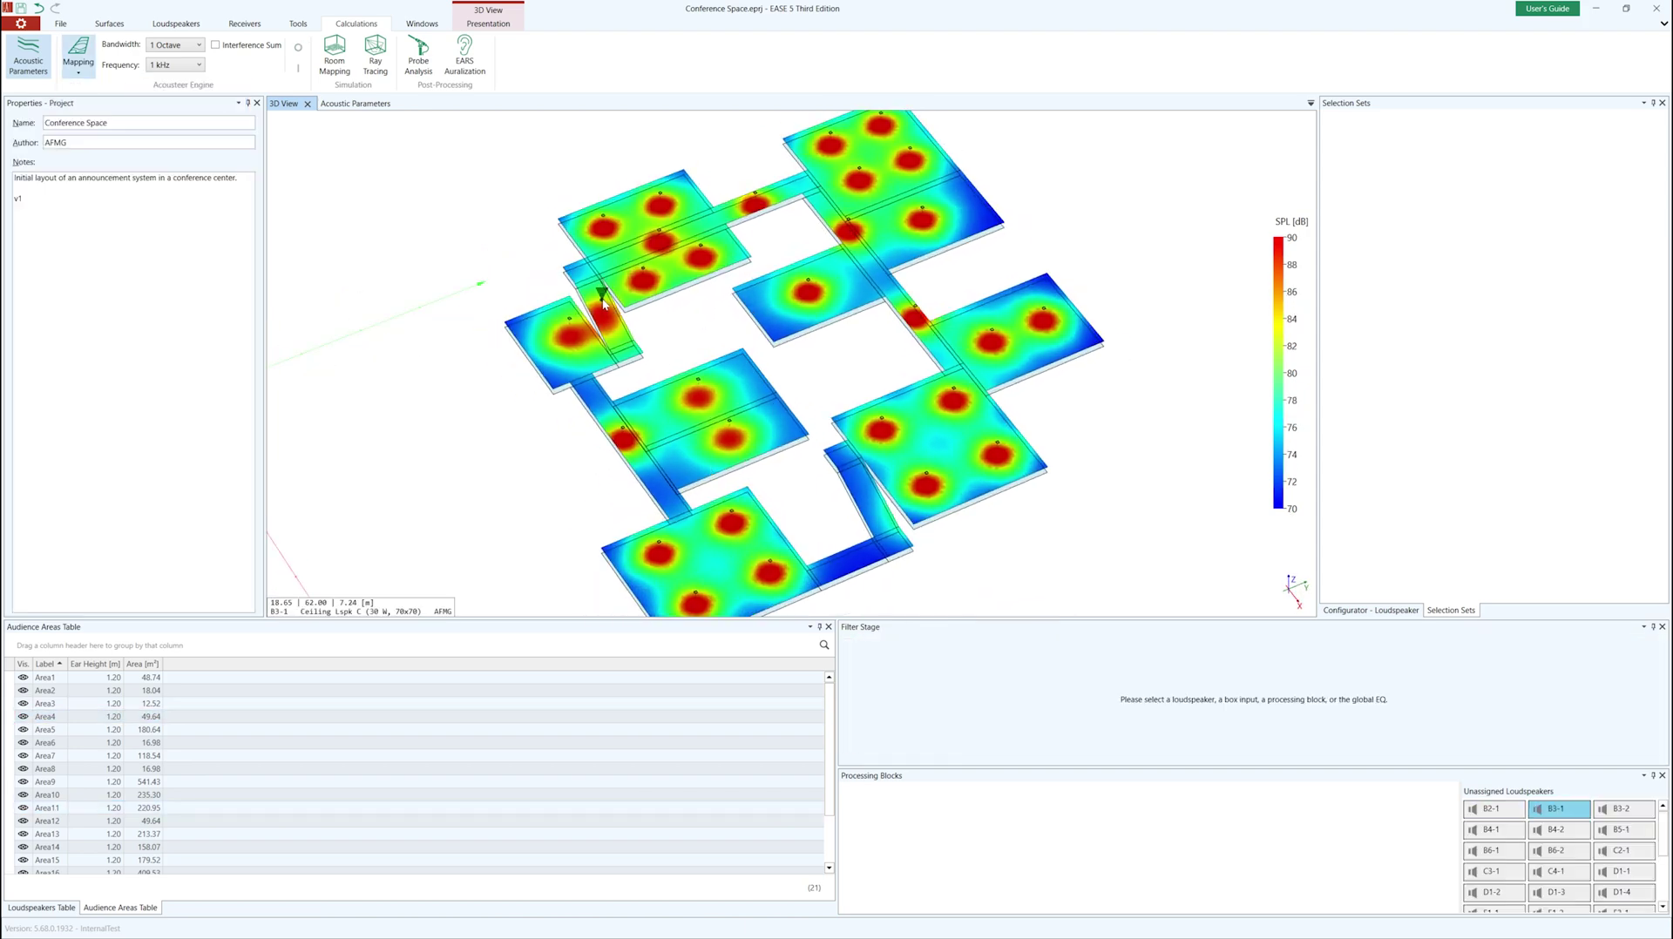
mouse_move(602, 292)
left_mouse_down()
mouse_move(871, 512)
mouse_move(770, 523)
mouse_move(867, 475)
left_mouse_up()
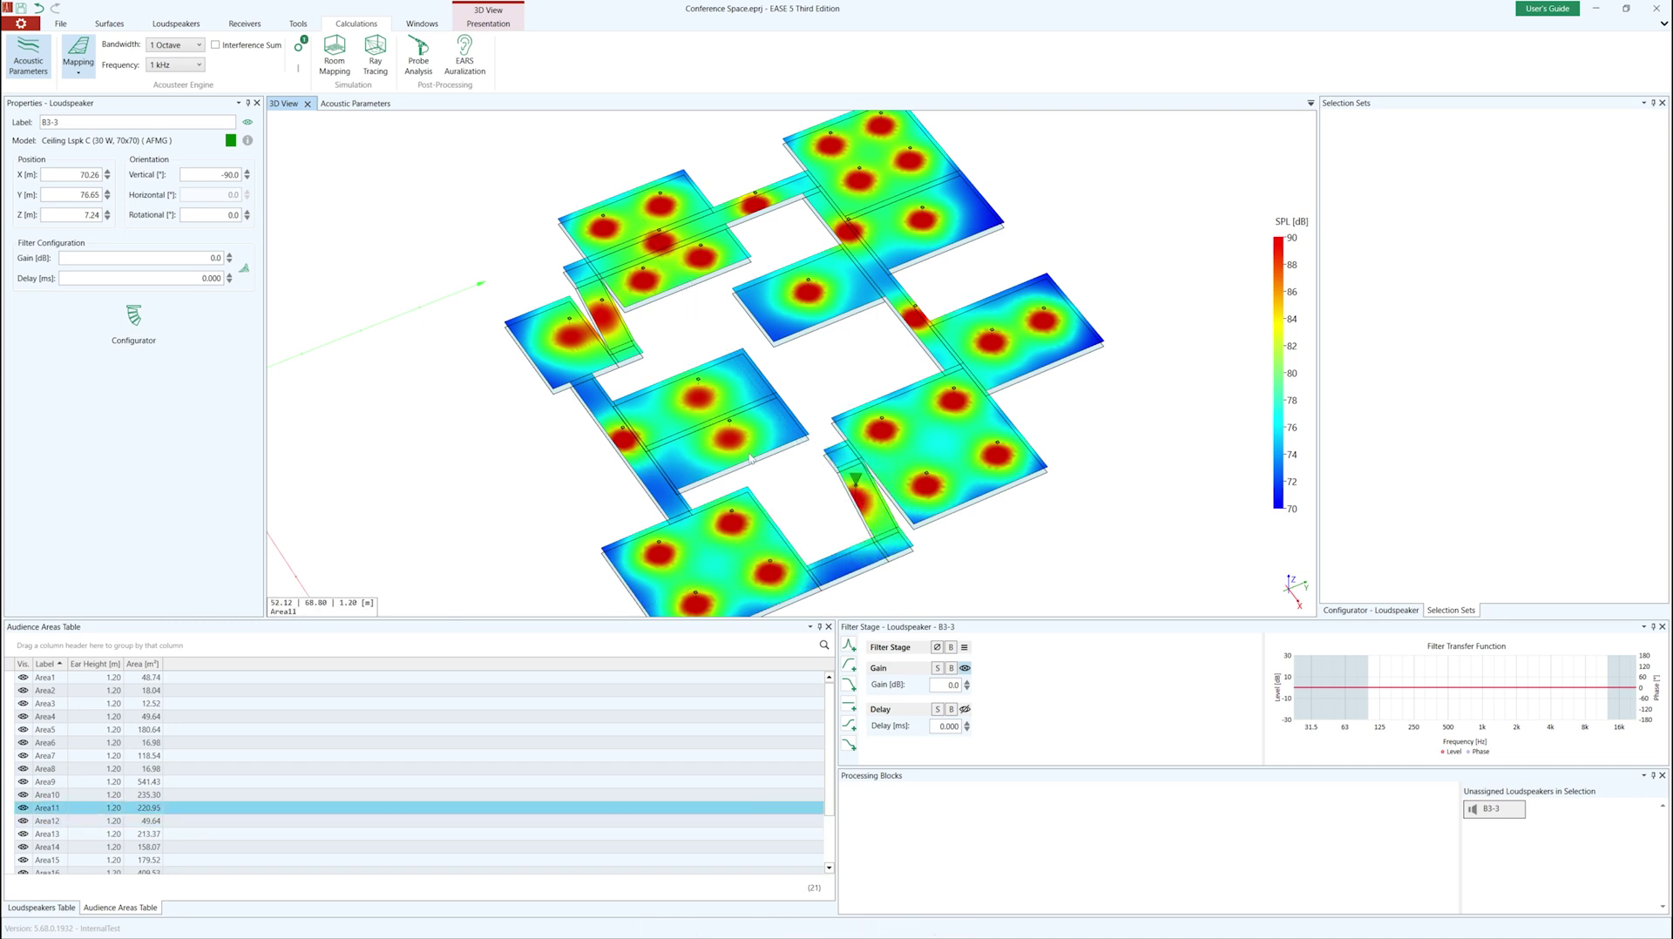
left_click(68, 194)
mouse_move(1050, 526)
left_mouse_down()
mouse_move(812, 410)
mouse_move(979, 532)
left_mouse_up()
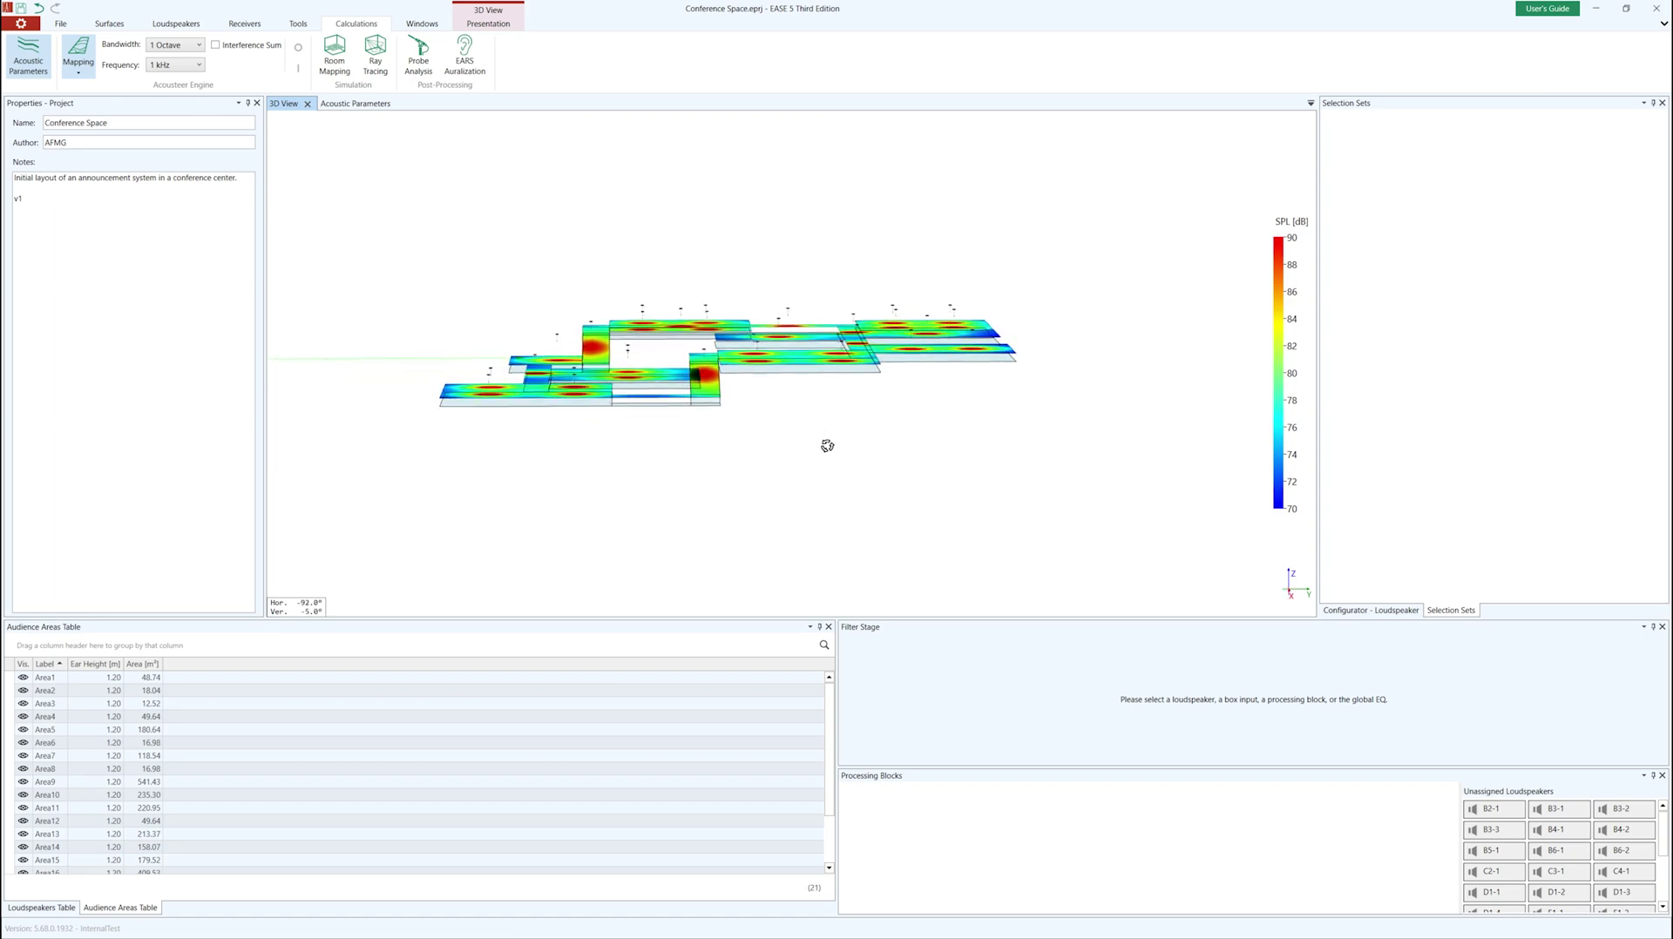